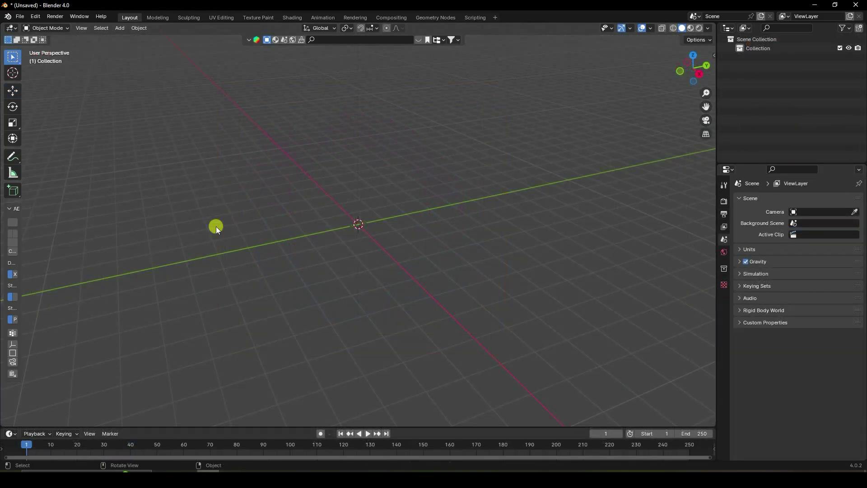
Add a UV sphere with 64 segments, 32 rings and a 0.5 m radius
click(119, 30)
mouse_move(127, 37)
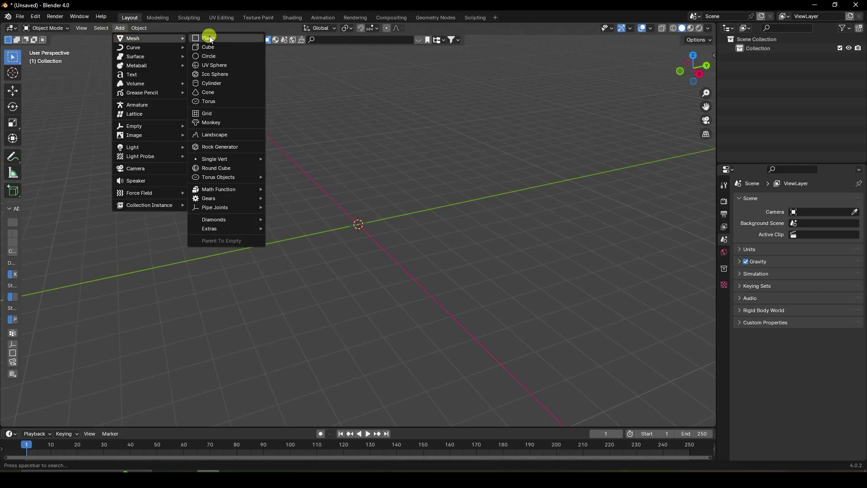
click(219, 69)
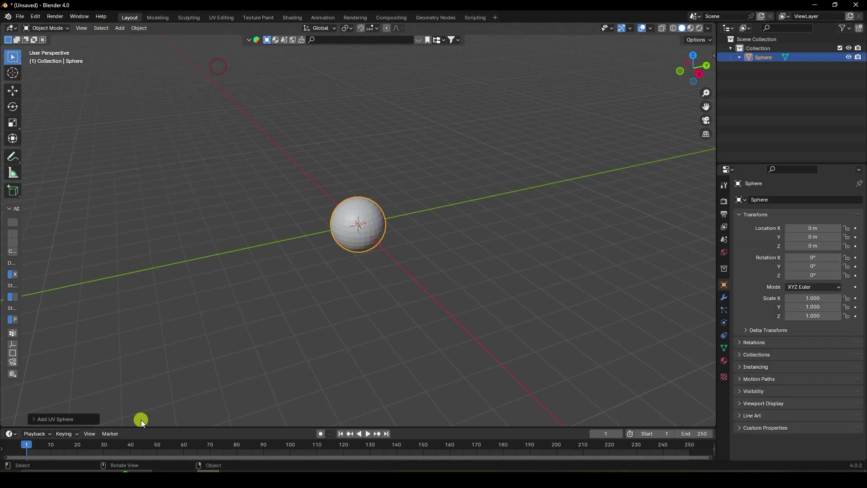
click(58, 415)
click(113, 317)
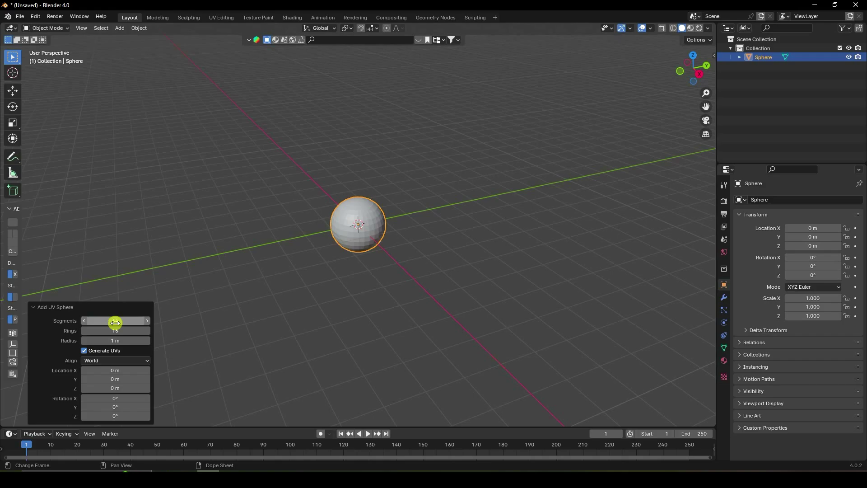
click(116, 331)
drag(116, 331, 55, 331)
key(Return)
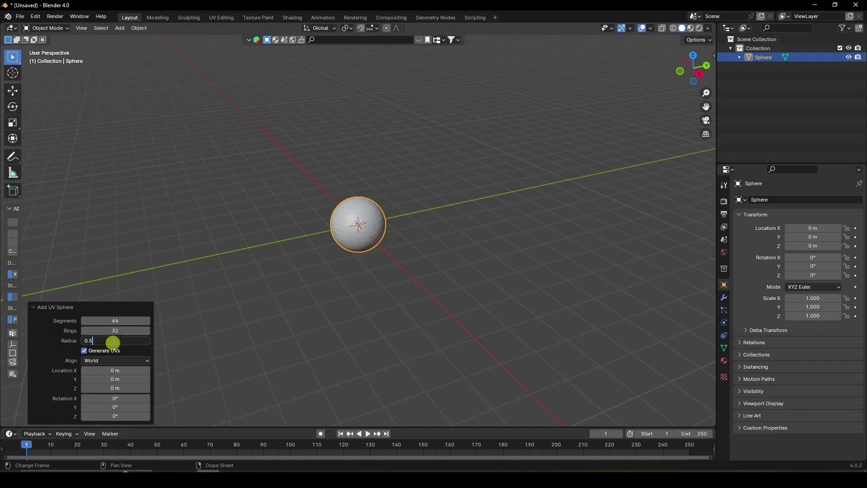
key(Return)
Shade the sphere smooth
middle_drag(348, 280, 363, 215)
scroll(380, 221, up, 2)
right_click(364, 215)
click(364, 215)
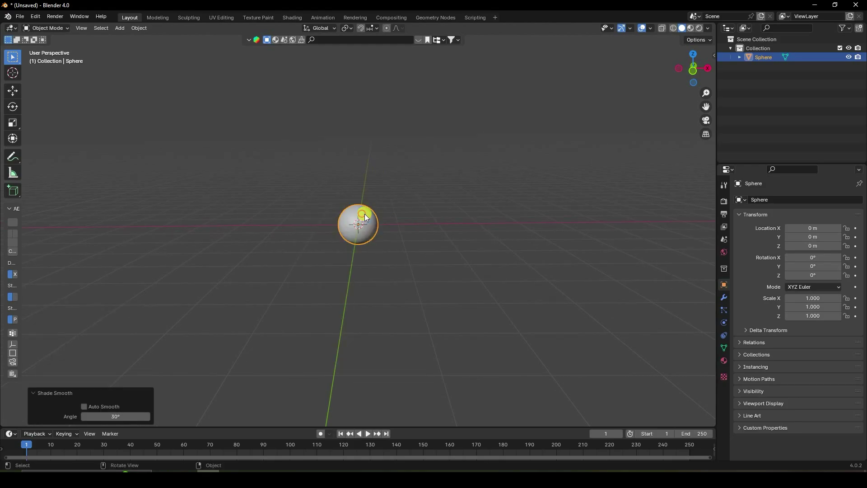
shift+right_click(364, 214)
Move the sphere to X 2.5 m
click(15, 91)
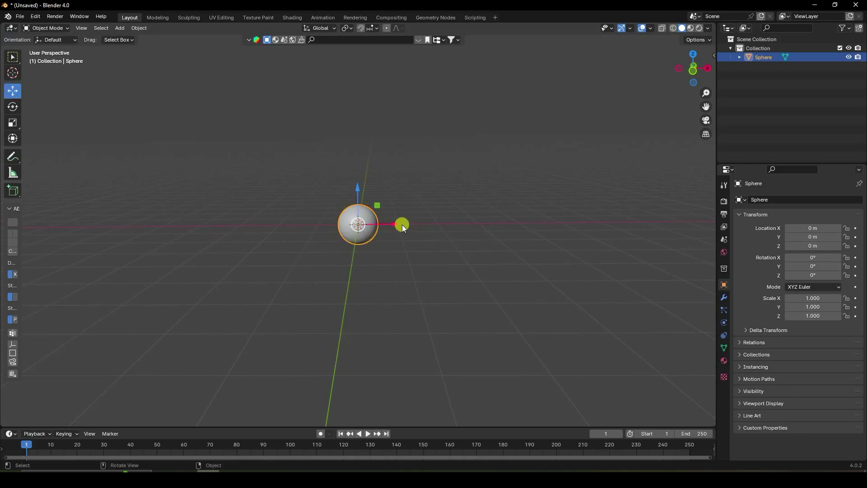
drag(397, 225, 506, 224)
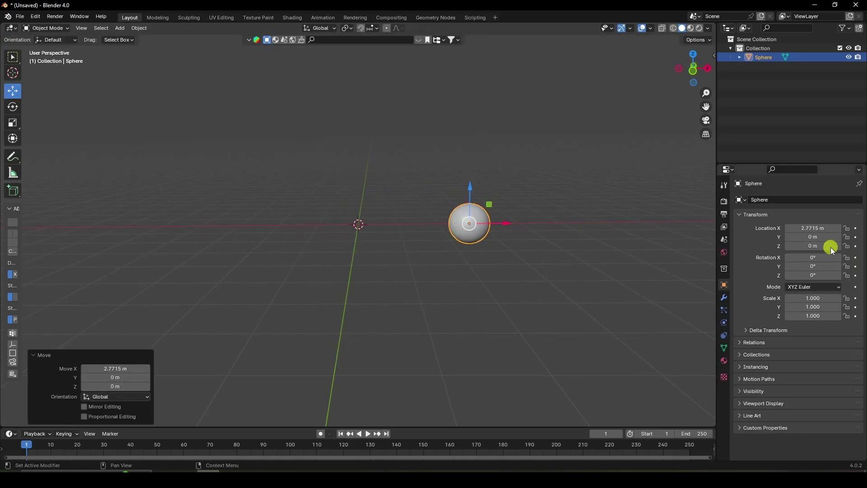
click(807, 229)
text(2.5)
key(Return)
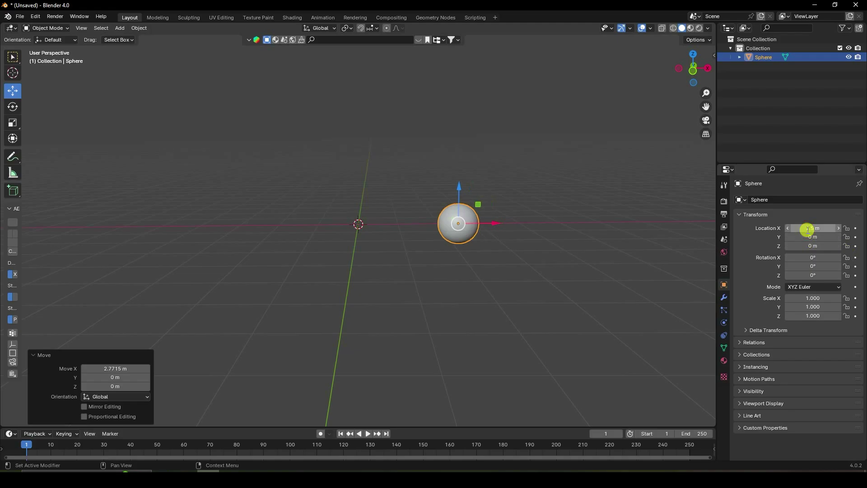
Duplicate the sphere and place the copy at X -2.5 m
key(shift+d)
right_click(522, 295)
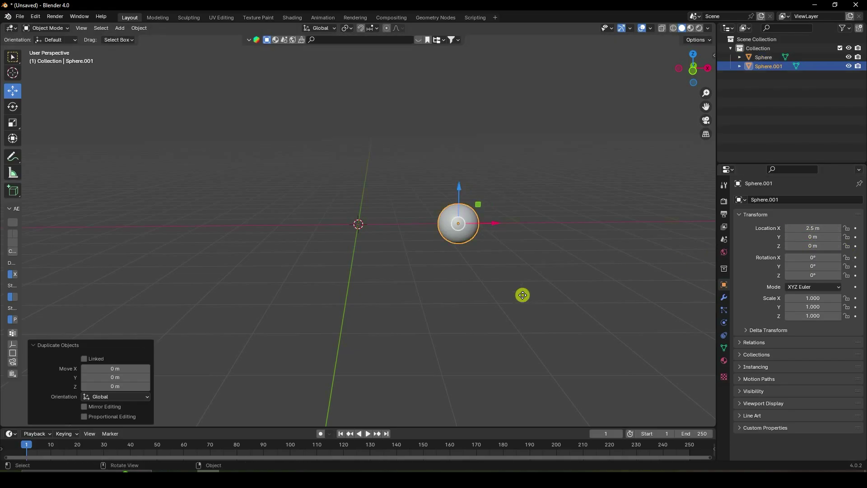
drag(496, 221, 317, 225)
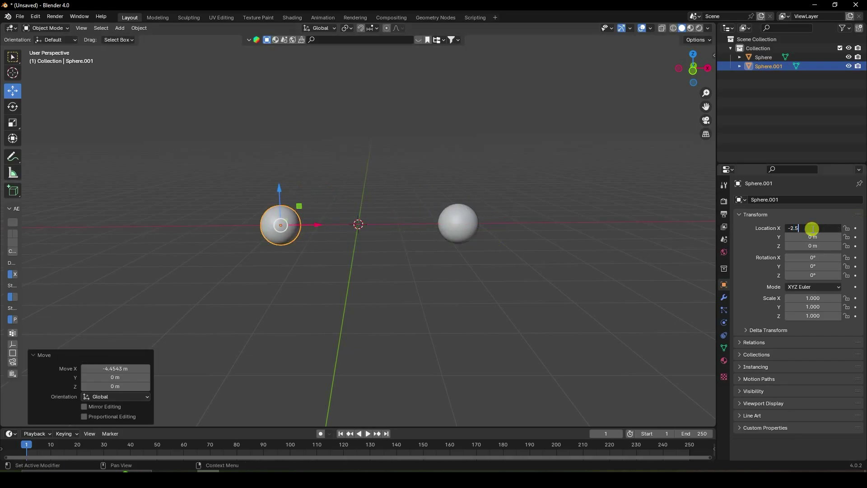
key(Return)
middle_drag(350, 304, 375, 266)
click(119, 28)
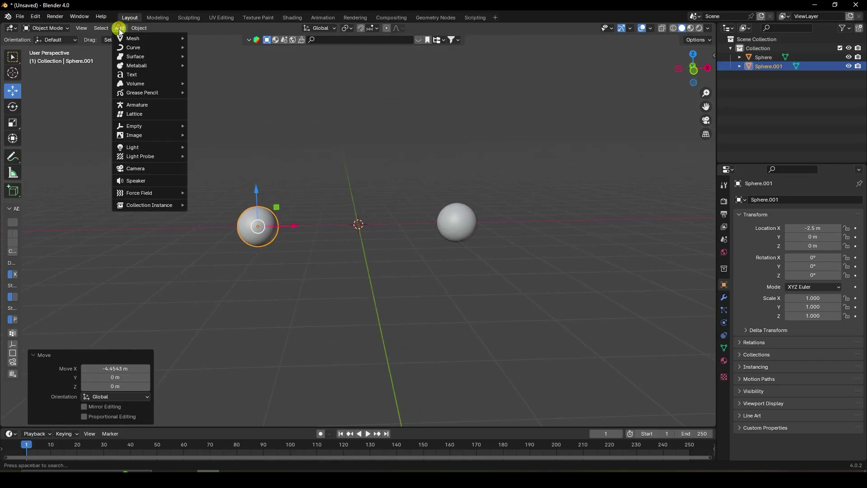
Add a Plain Axes empty at the origin and parent Sphere and Sphere.001 to it
mouse_move(140, 125)
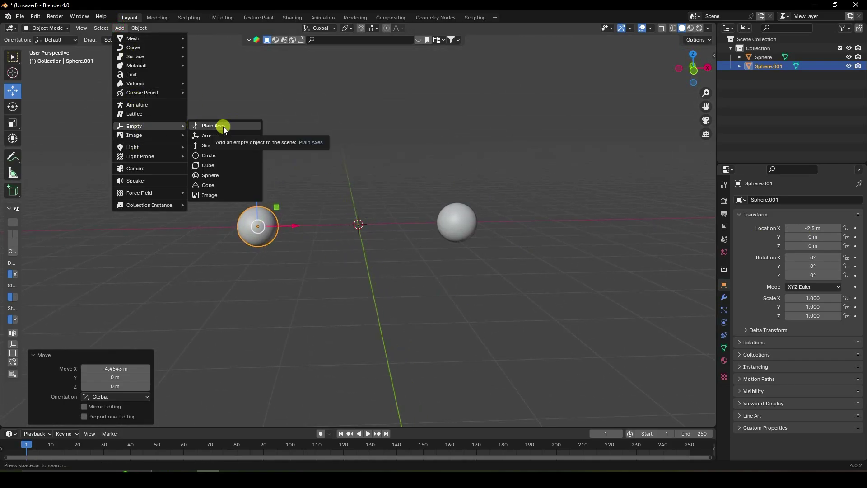
click(223, 126)
click(766, 66)
ctrl+click(766, 76)
ctrl+click(754, 66)
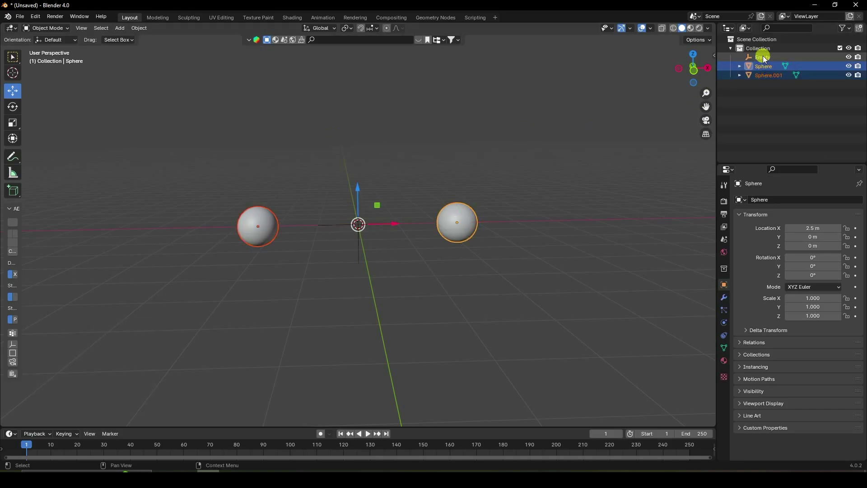
mouse_move(756, 68)
mouse_down()
mouse_move(765, 68)
mouse_move(763, 57)
mouse_up()
mouse_move(813, 272)
mouse_down()
mouse_move(193, 271)
mouse_move(812, 272)
mouse_move(139, 263)
mouse_move(269, 278)
mouse_move(810, 265)
mouse_up()
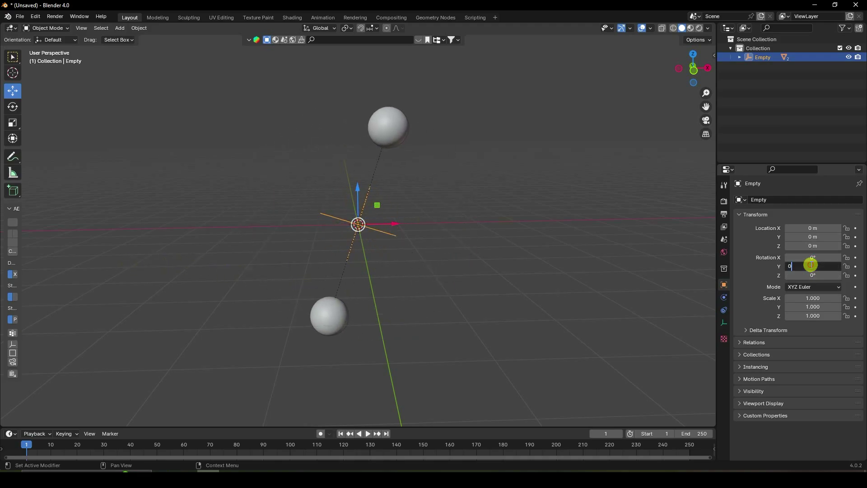
key(Return)
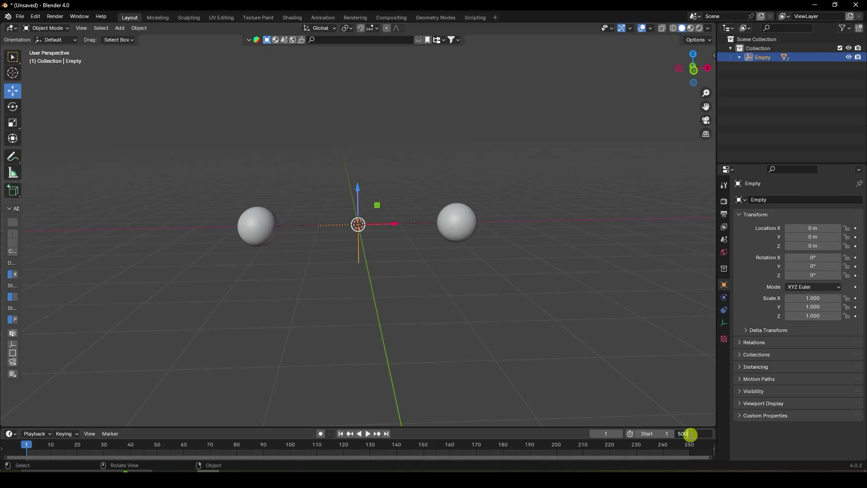
Set the animation end frame to 600
text(600)
key(Return)
scroll(544, 451, down, 8)
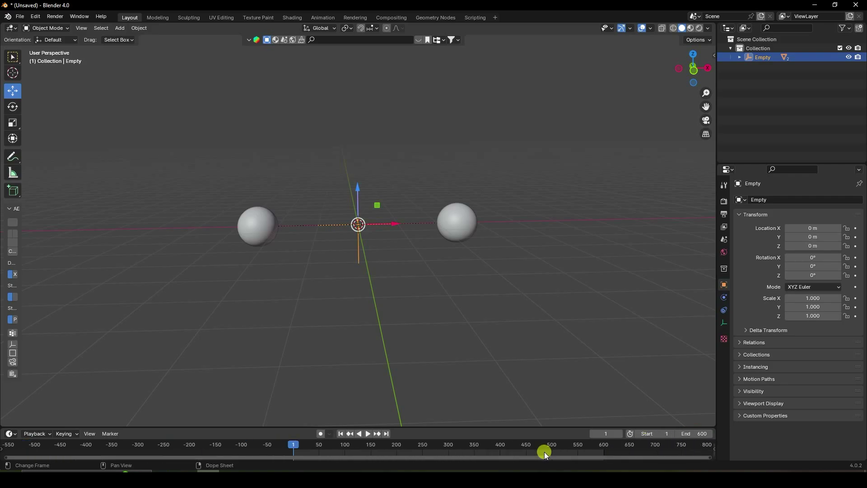
drag(428, 427, 416, 378)
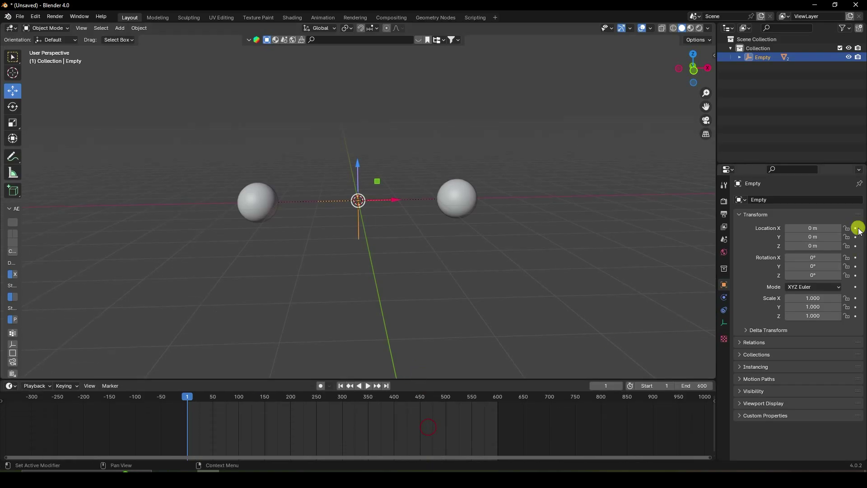
Keyframe the empty's Y rotation at 0° on frame 1 and 3000° on frame 600
click(856, 266)
click(386, 386)
double_click(809, 266)
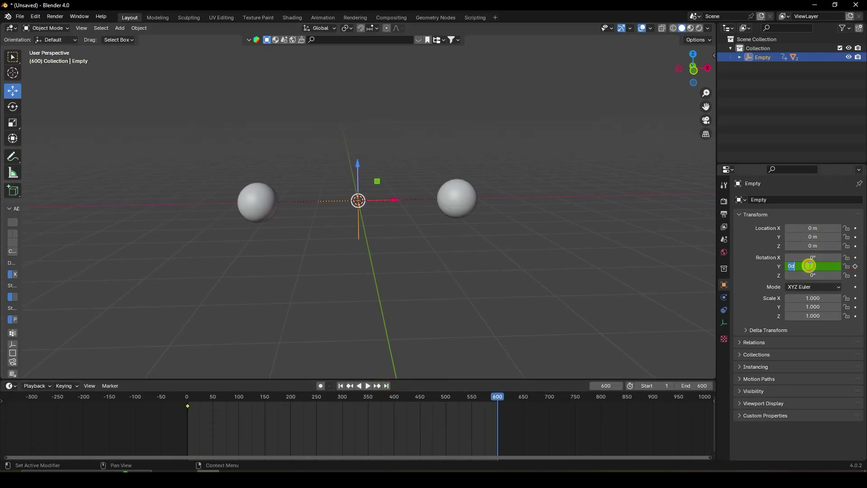
text(3000)
key(Return)
click(855, 267)
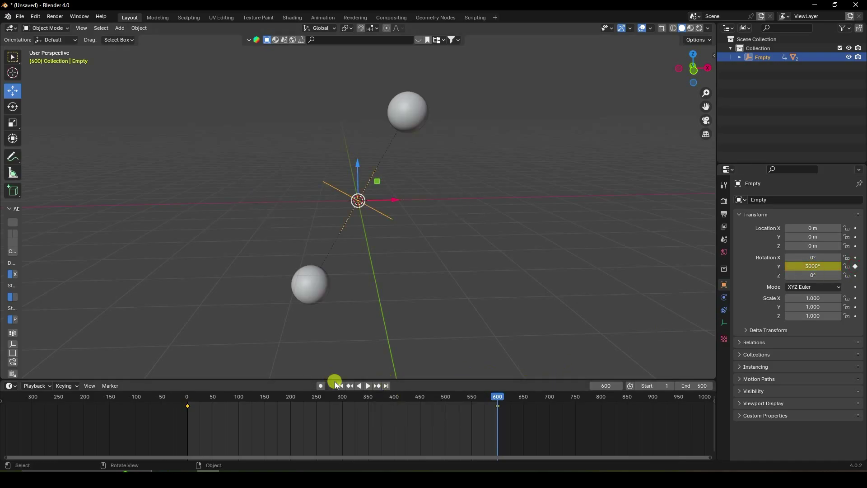
Play the animation from frame 1 to preview the orbit, then stop
click(354, 387)
click(370, 386)
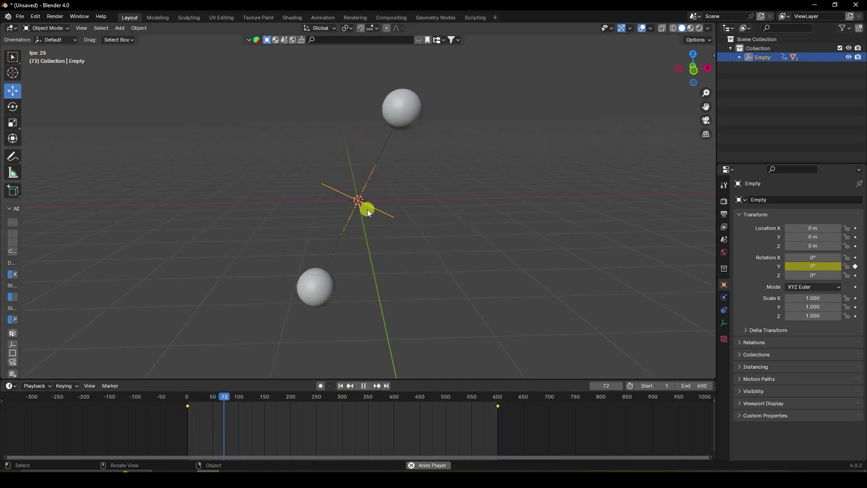
drag(410, 380, 412, 414)
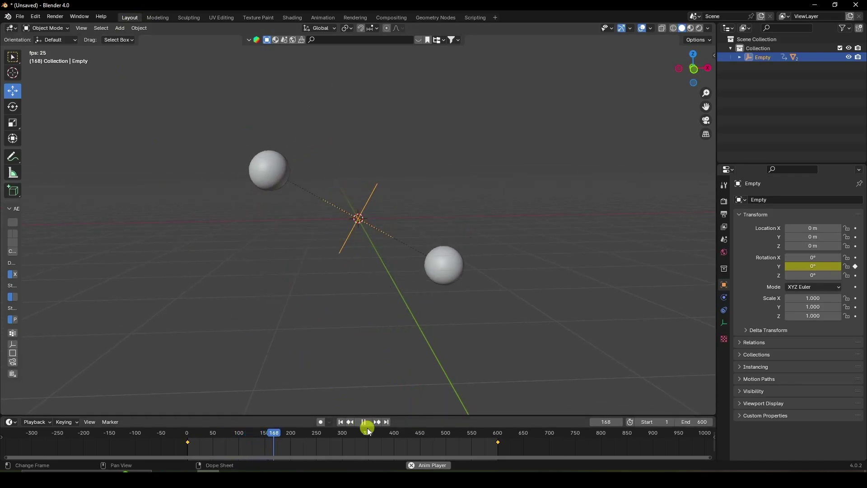
click(363, 422)
click(340, 421)
Add a camera, pull it back along Y and look through it
click(120, 28)
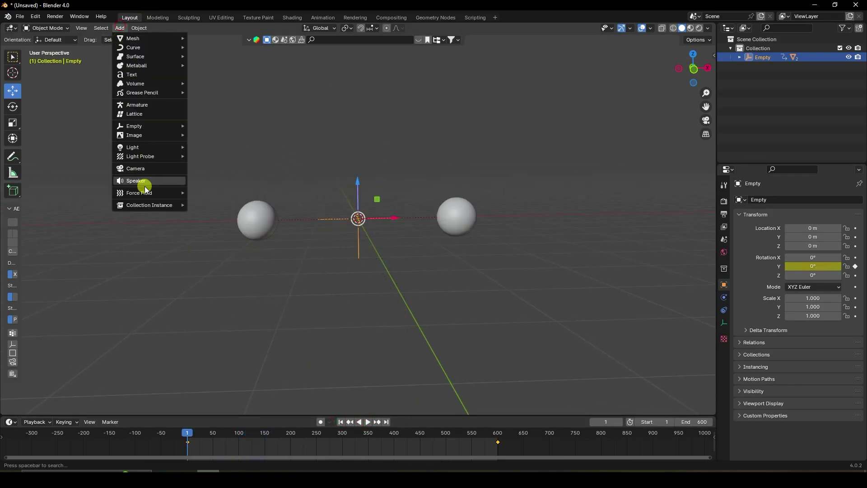
click(142, 169)
middle_drag(422, 240, 465, 298)
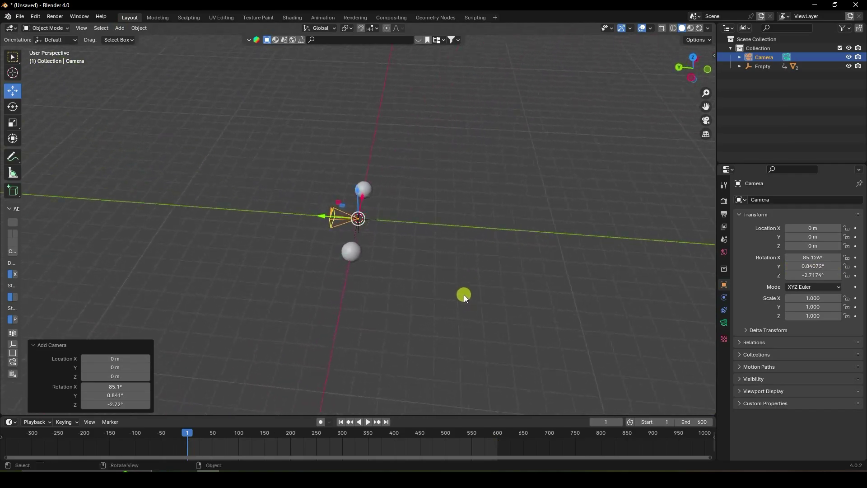
drag(318, 220, 575, 265)
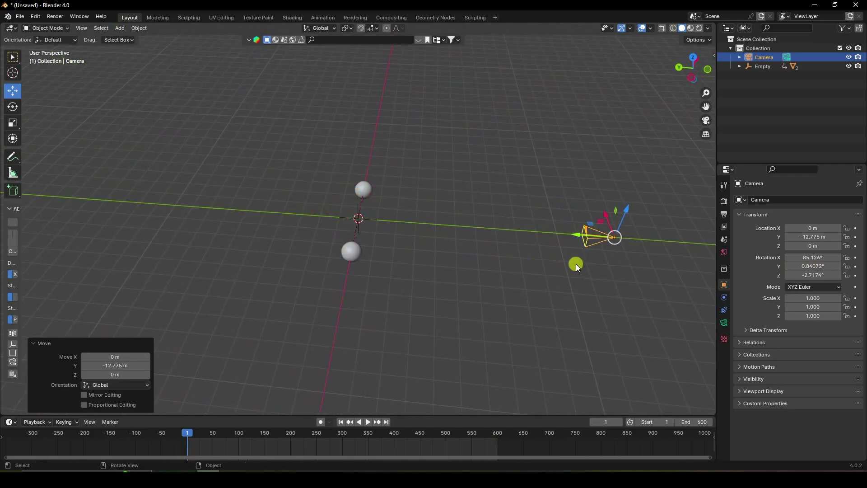
key(KP_0)
click(772, 57)
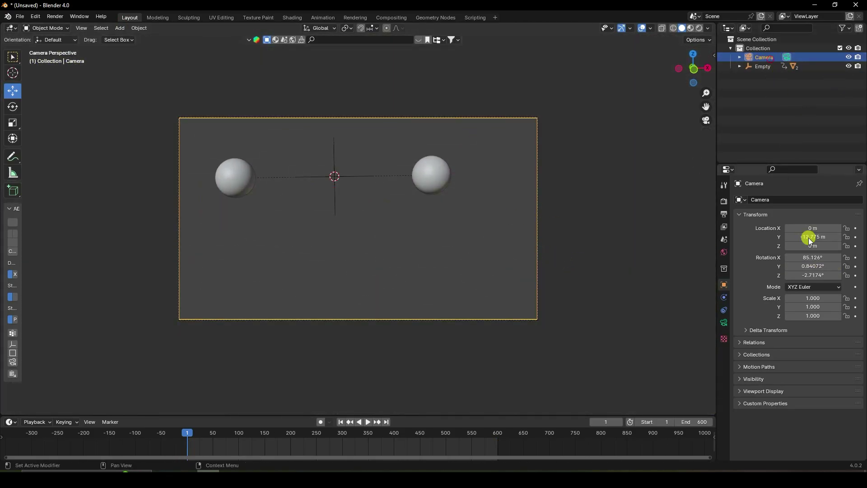
Set the camera rotation to X 90°, Y 0°, Z 0°
click(811, 258)
text(90)
key(Return)
click(808, 265)
text(0)
key(Return)
click(811, 277)
text(0)
key(Return)
Place the camera at Y -20 m after checking the framing during playback
mouse_move(814, 238)
mouse_down()
mouse_move(113, 236)
mouse_move(697, 248)
mouse_move(816, 236)
mouse_up()
text(-1)
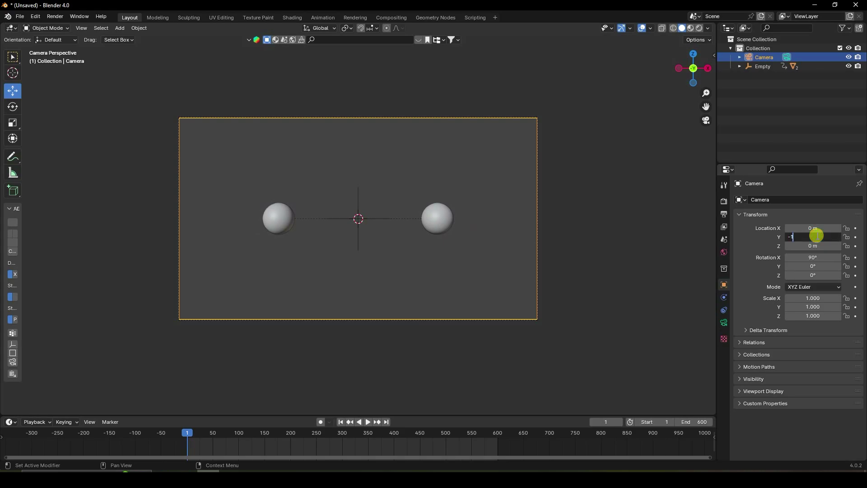
text(7)
key(Return)
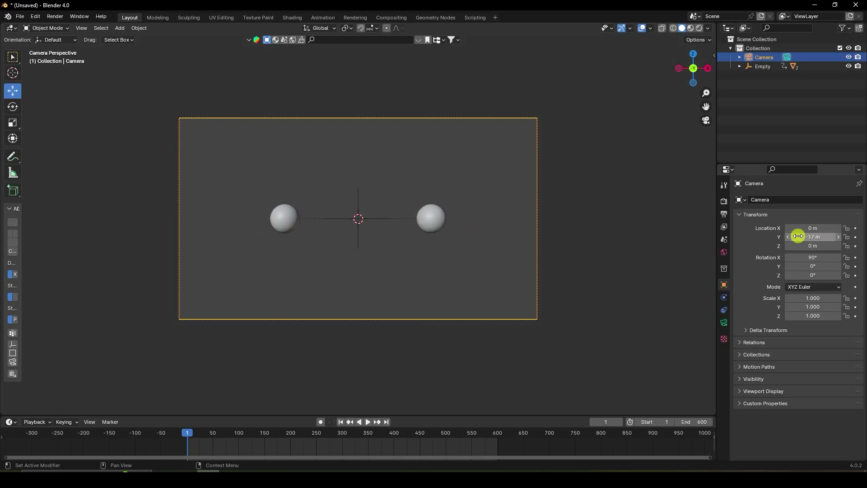
click(364, 424)
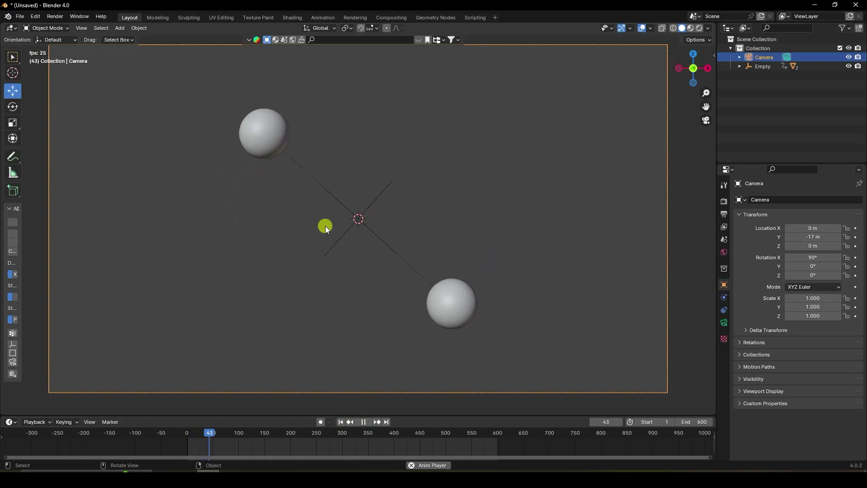
click(363, 422)
drag(808, 237, 811, 237)
key(Return)
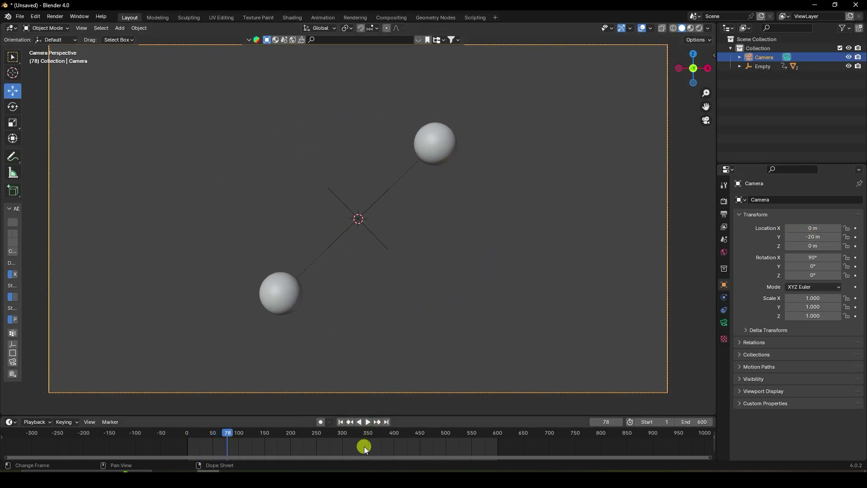
click(342, 422)
middle_drag(305, 224, 373, 210)
Add a cube at the origin
click(119, 28)
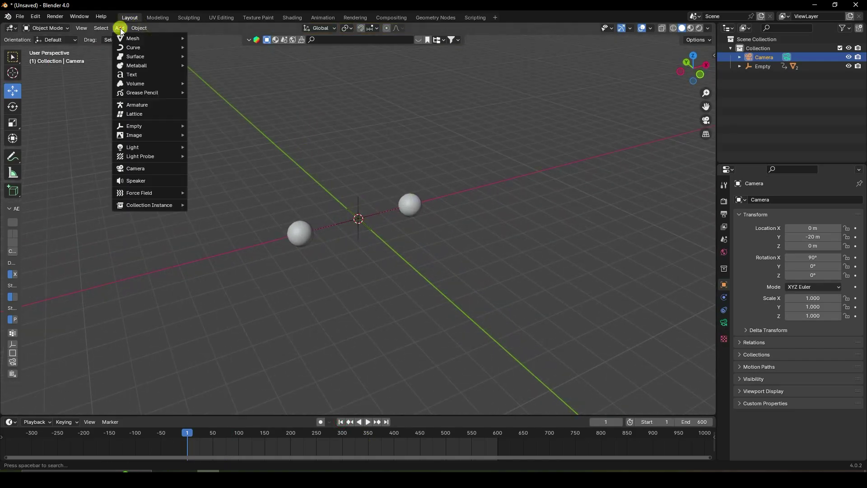
mouse_move(128, 37)
click(215, 48)
mouse_move(397, 212)
middle_down()
mouse_move(419, 223)
mouse_move(388, 220)
middle_up()
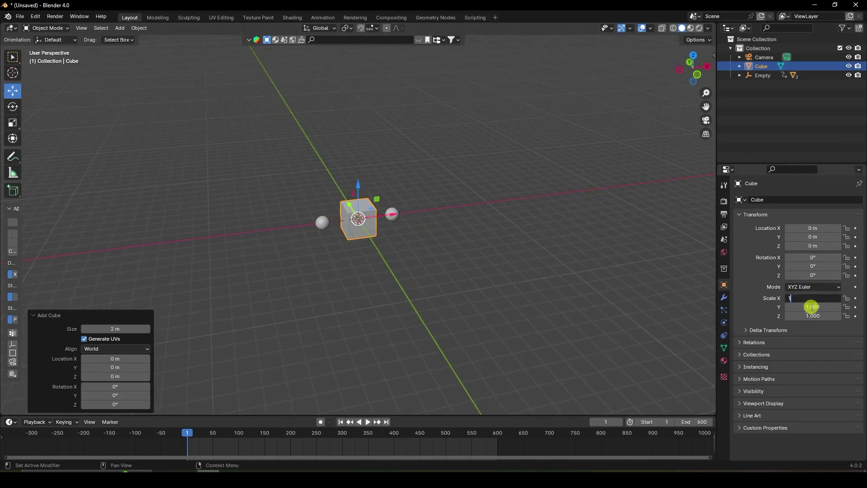
Scale the cube to 10 on X, Y and Z
text(0)
key(Return)
click(811, 307)
text(10)
key(Return)
click(811, 316)
text(1)
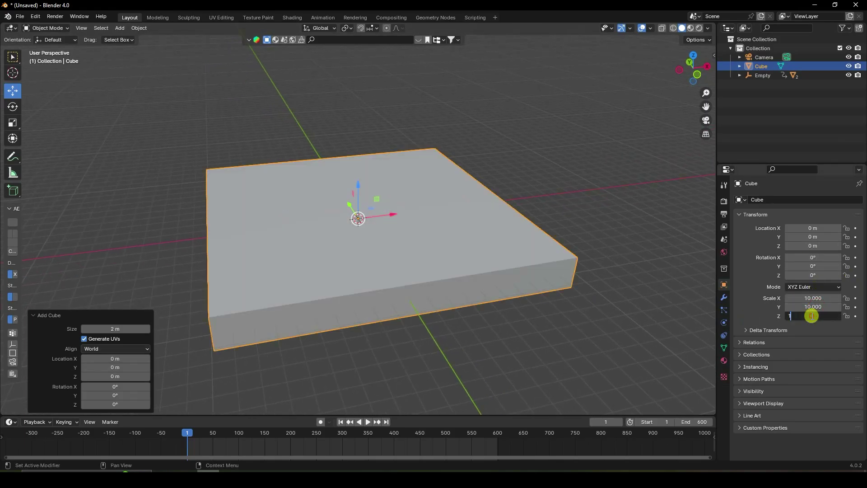
key(Return)
click(812, 315)
text(10)
key(Return)
scroll(376, 232, down, 4)
middle_drag(376, 232, 385, 229)
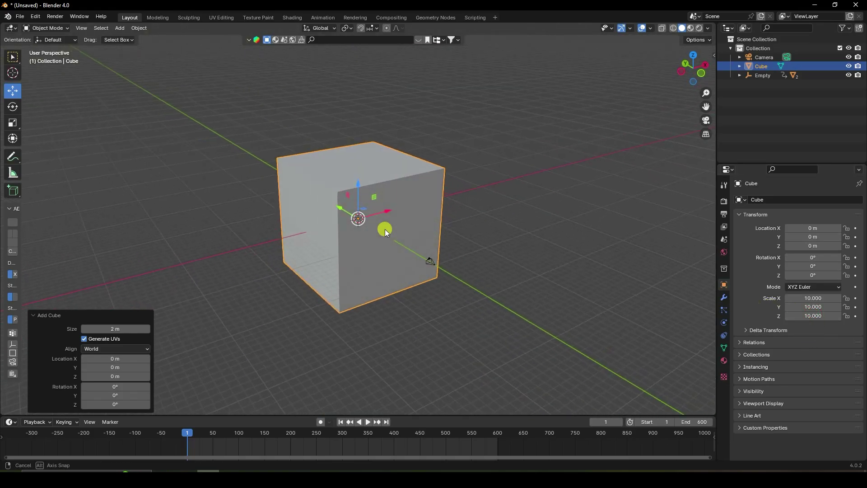
scroll(462, 181, up, 4)
Make the cube a Gas fluid domain with higher resolution divisions
click(520, 127)
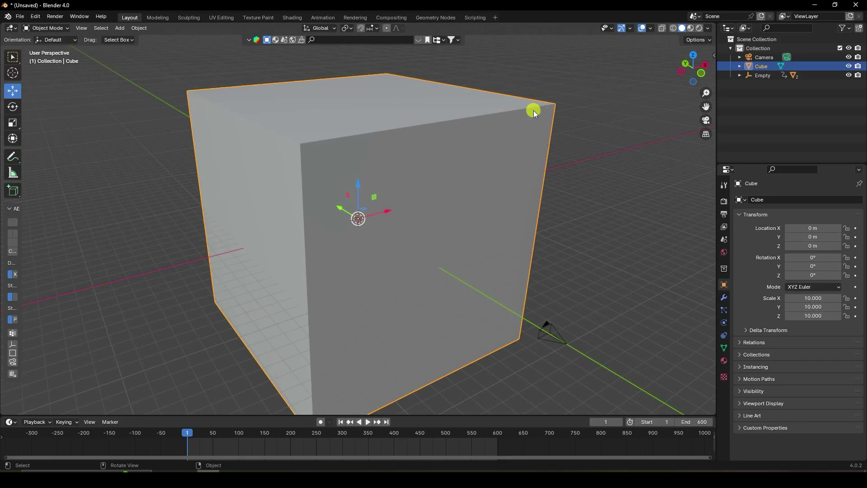
click(723, 322)
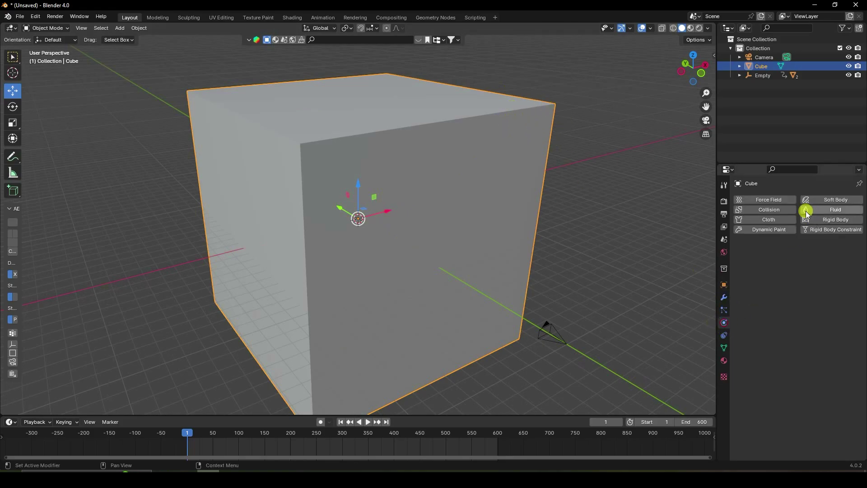
click(815, 214)
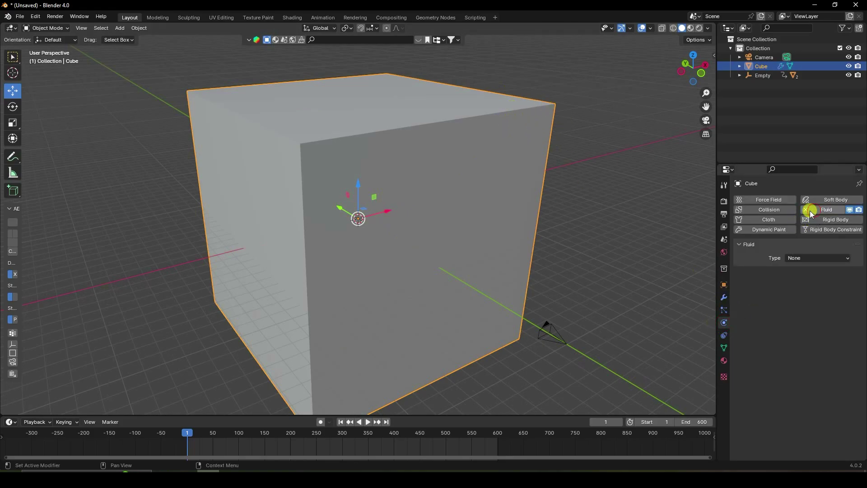
click(796, 257)
click(798, 278)
scroll(372, 218, up, 5)
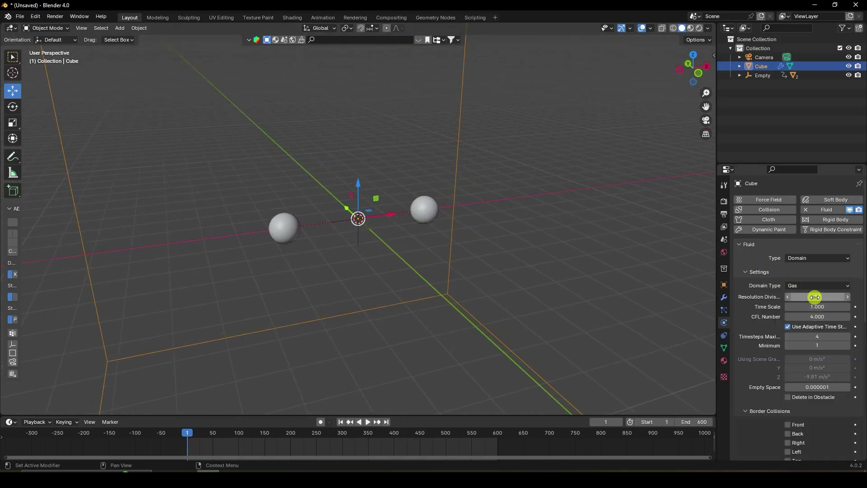
text(512)
key(Return)
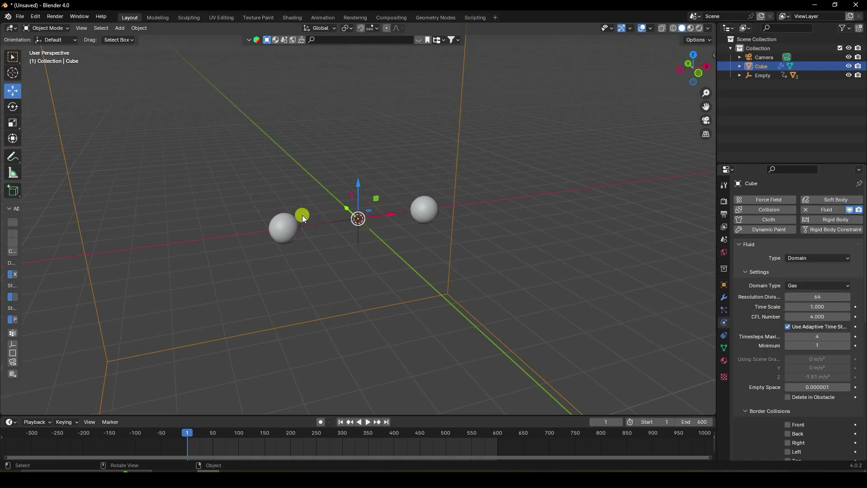
scroll(294, 208, up, 4)
Make the left sphere a fluid Flow source with Inflow behaviour
click(176, 237)
click(826, 210)
click(789, 261)
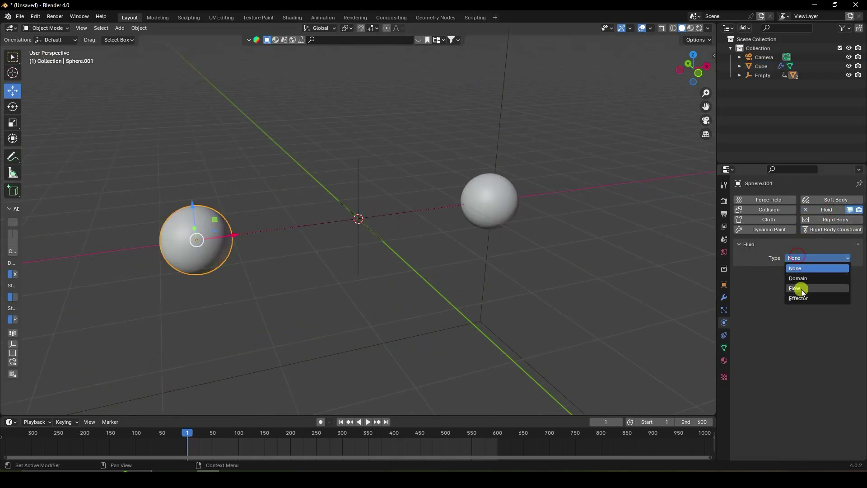
click(802, 289)
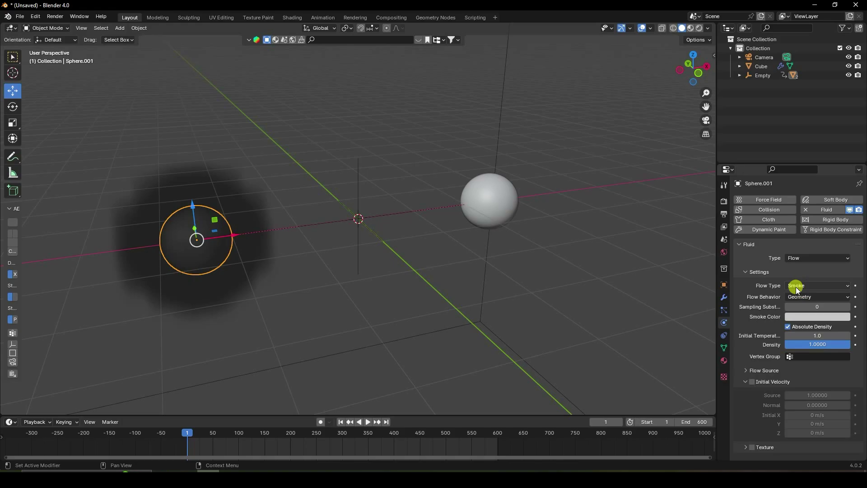
click(801, 297)
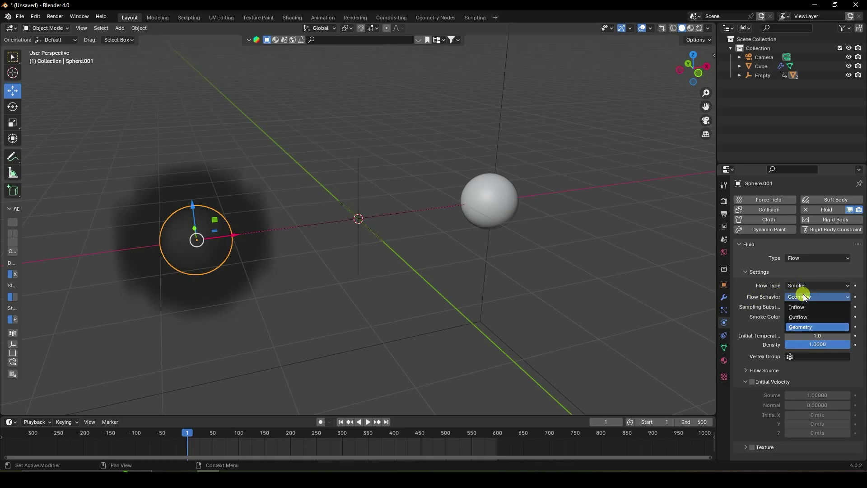
click(795, 306)
Preview the smoke in playback, then keyframe the smoke colour at frame 1
middle_drag(674, 346, 411, 279)
click(367, 421)
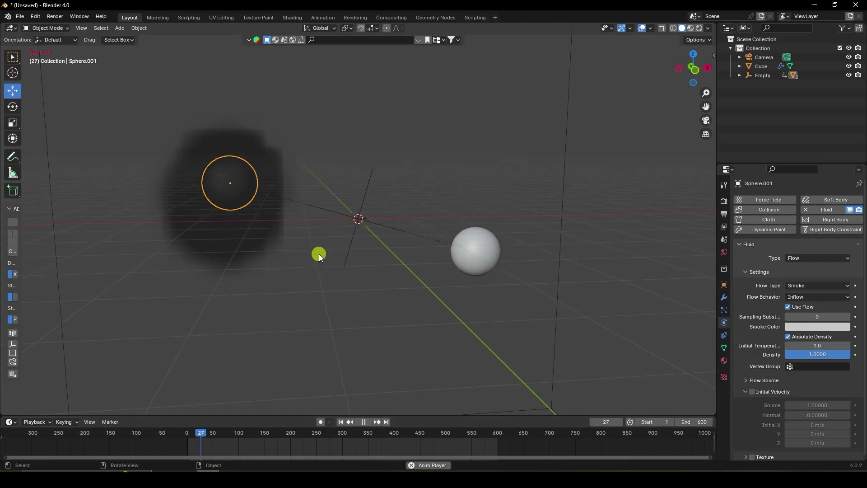
click(340, 421)
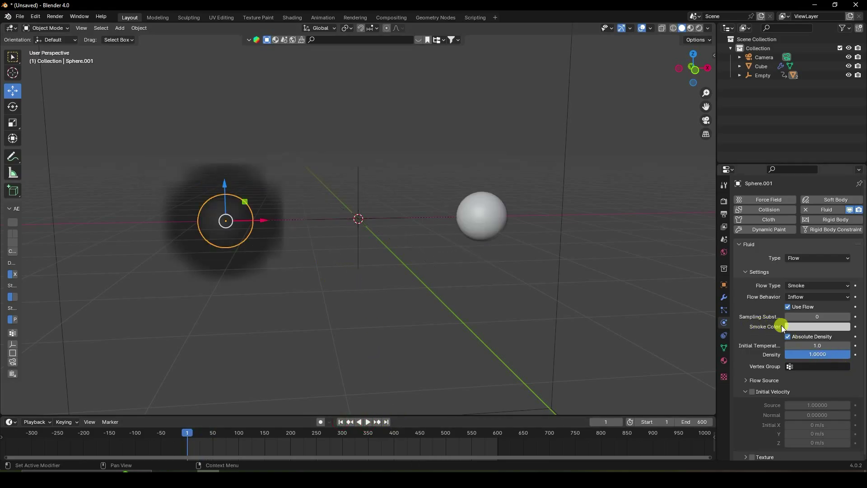
click(855, 326)
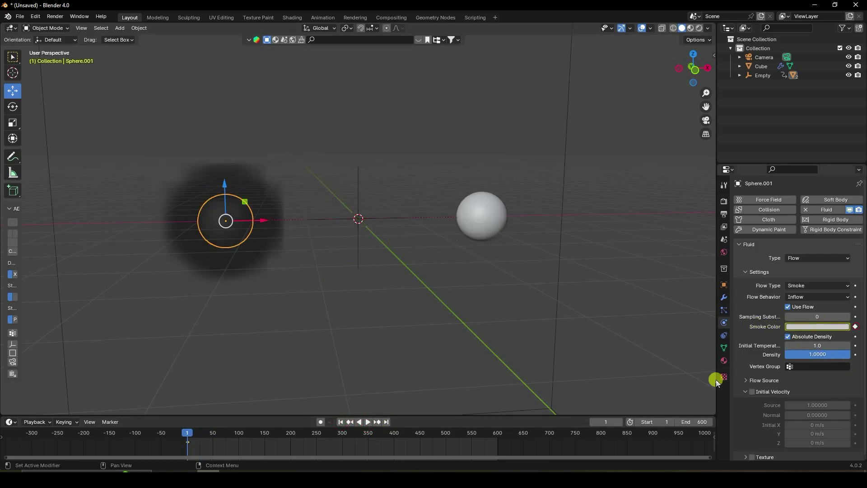
Set the smoke colour to cyan (HSV 0.5, 1, 1) and keyframe it at frame 1
click(826, 326)
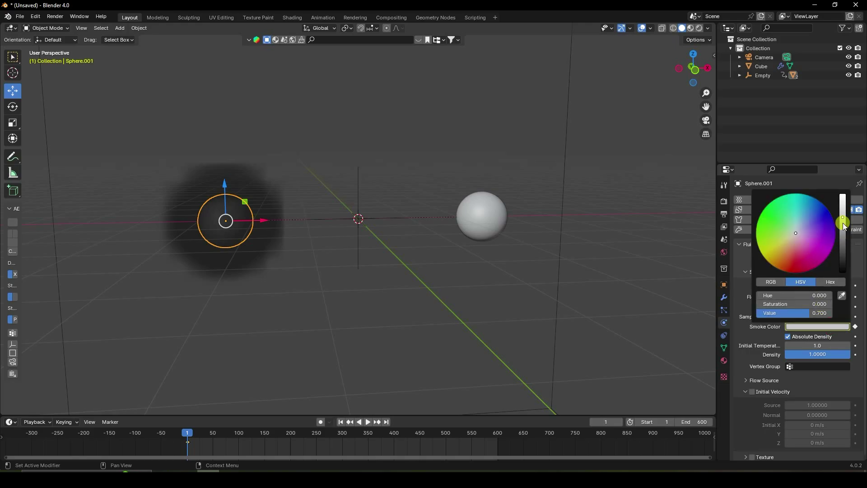
click(799, 295)
text(0.5)
key(Return)
click(795, 303)
text(1)
key(Return)
click(800, 311)
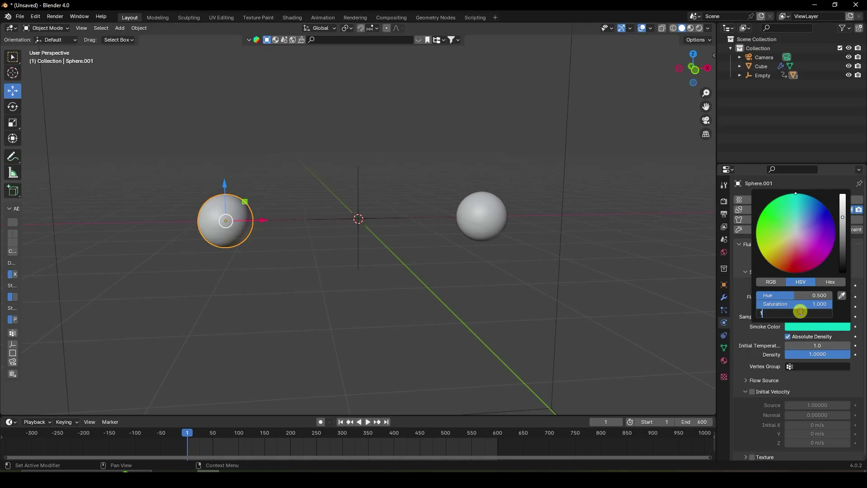
text(1)
key(Return)
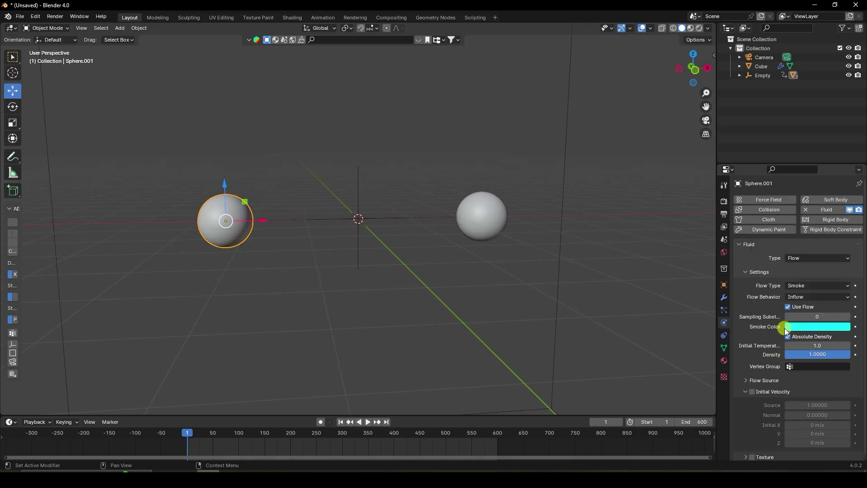
click(854, 326)
Keyframe a yellow smoke colour at frame 300
drag(342, 436, 342, 434)
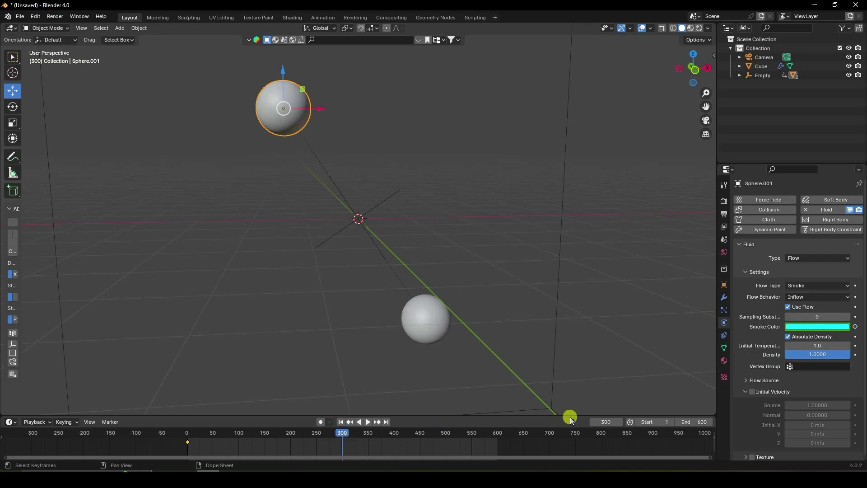
click(804, 327)
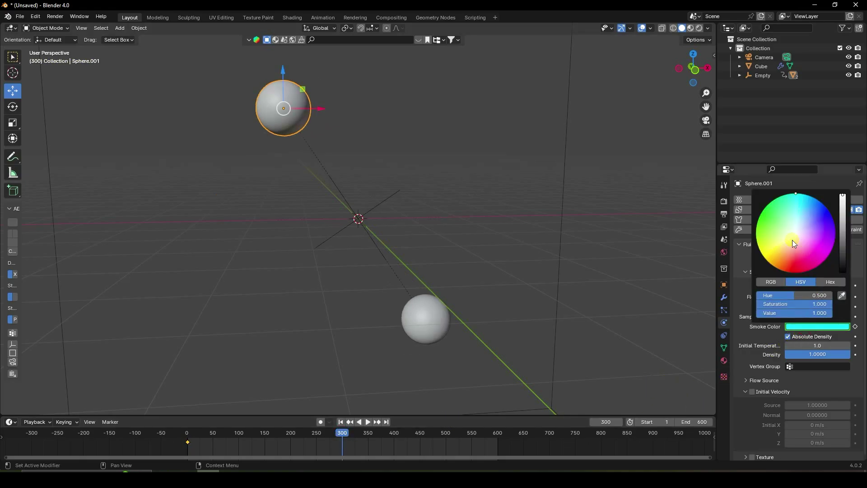
drag(788, 243, 795, 264)
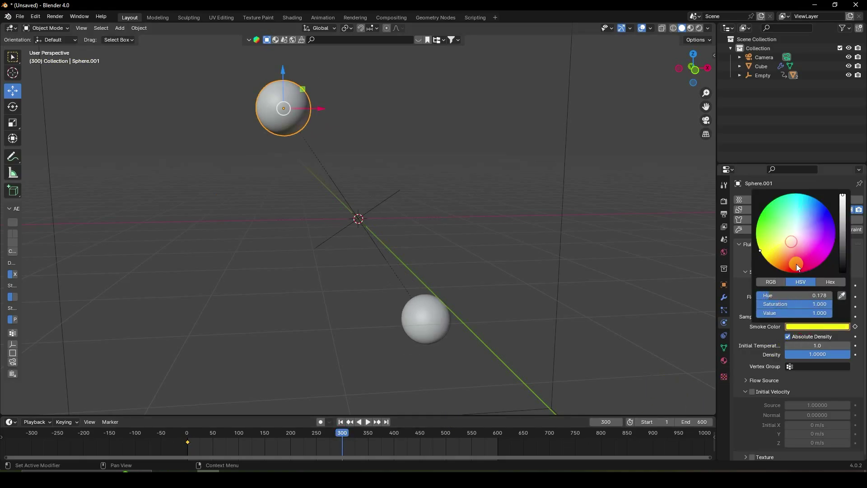
click(855, 326)
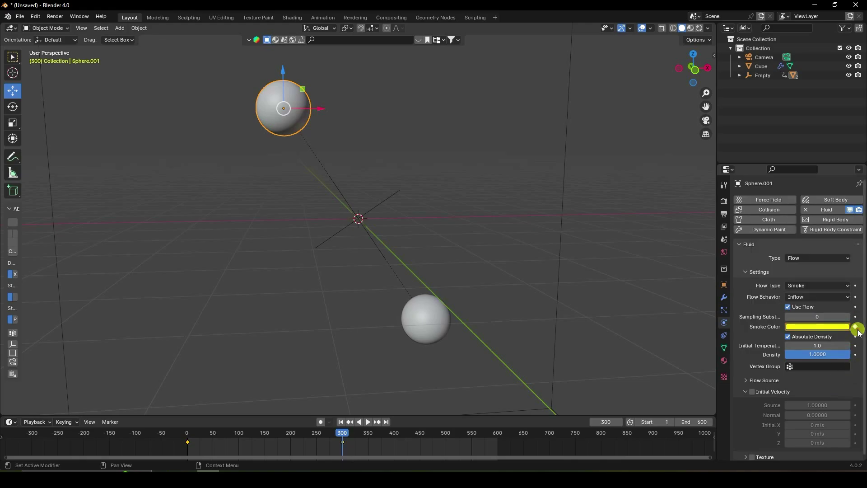
Keyframe a green smoke colour at frame 600 and return to frame 1
click(386, 422)
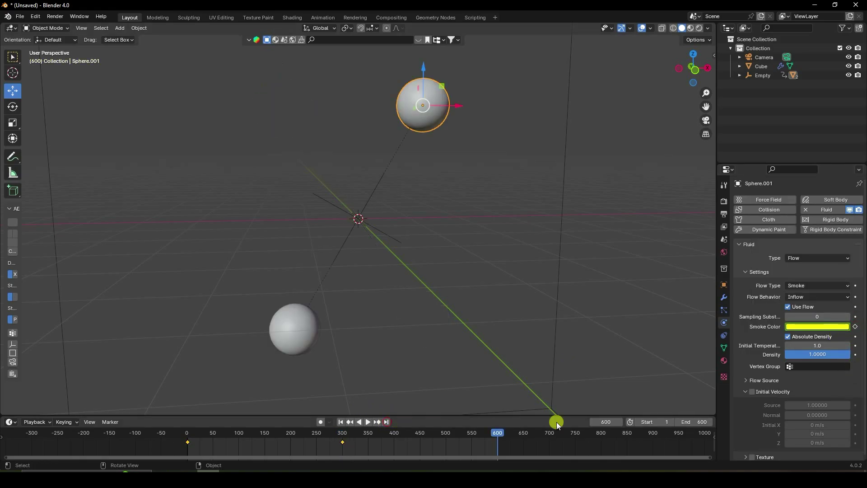
click(828, 327)
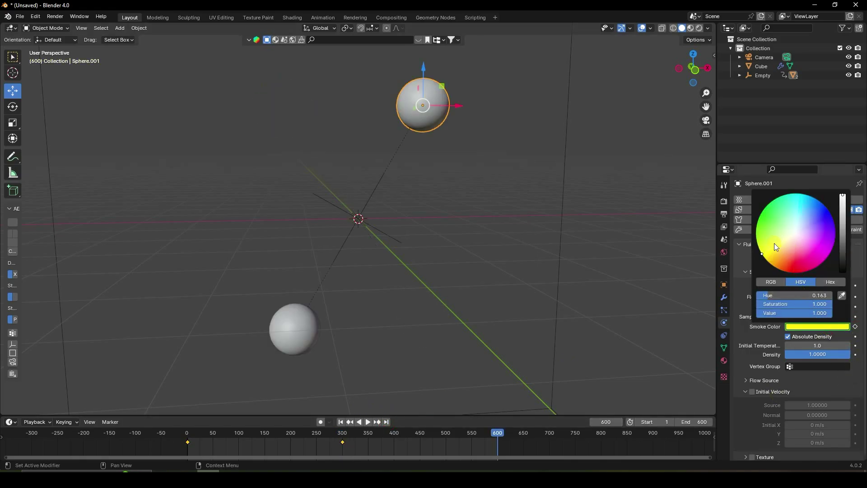
drag(775, 246, 763, 209)
click(854, 326)
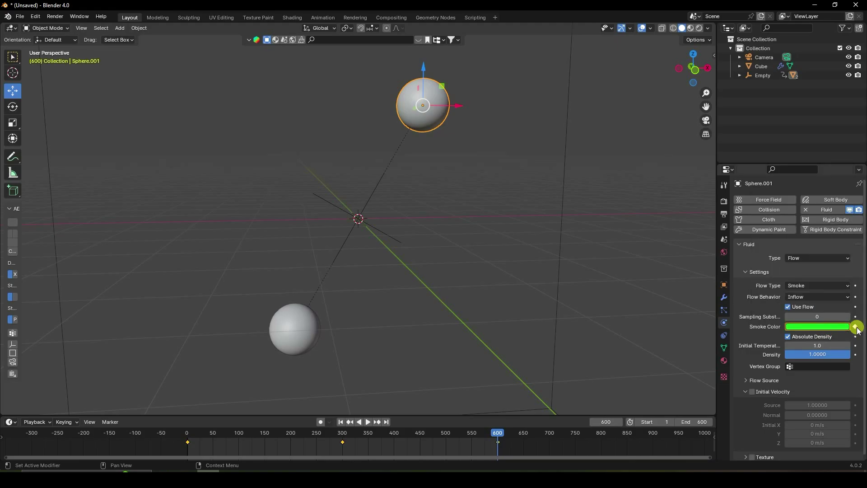
click(340, 422)
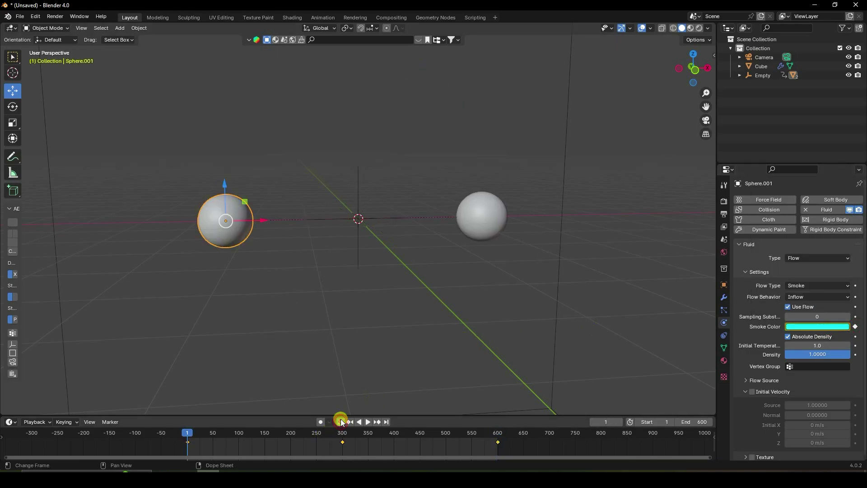
click(481, 224)
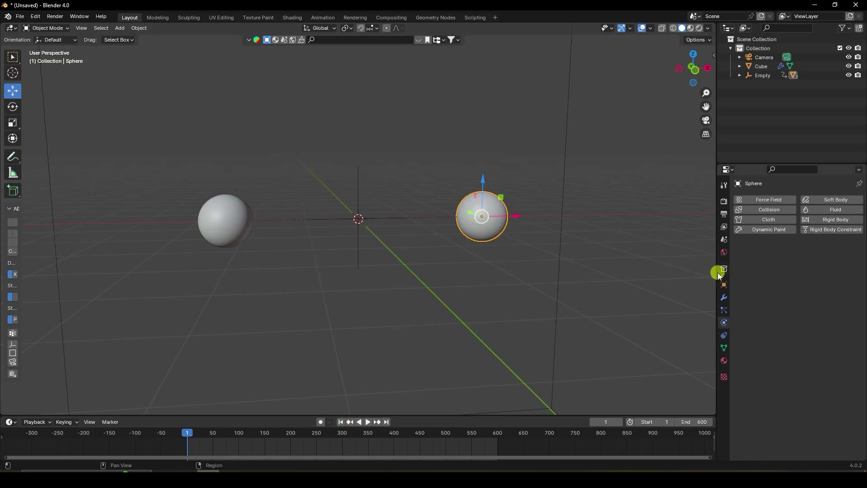
Make the right sphere a fluid Flow emitter with Inflow behaviour
click(819, 210)
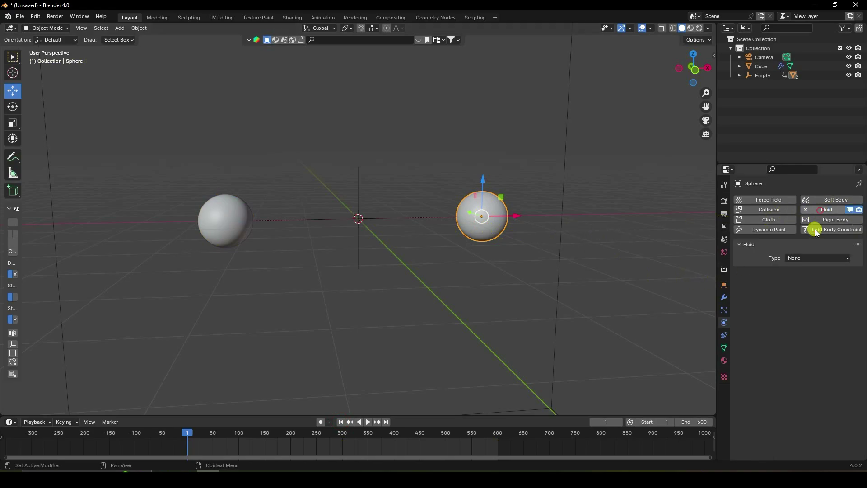
click(803, 258)
click(799, 288)
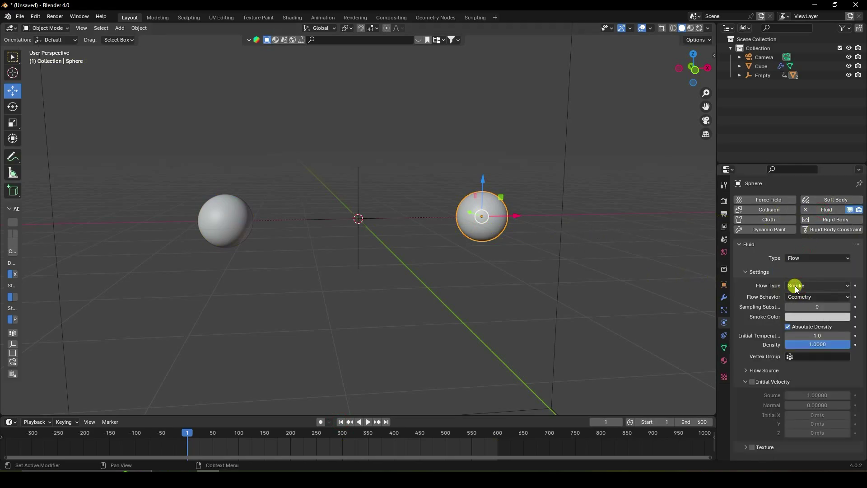
click(799, 297)
click(799, 308)
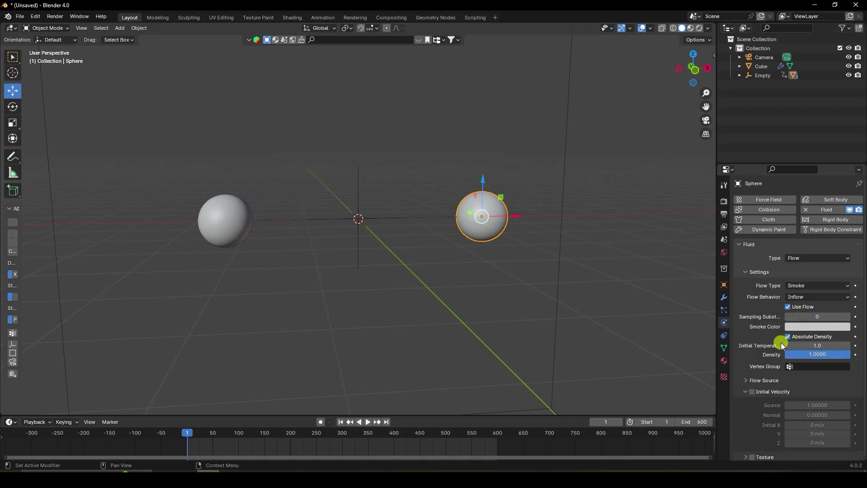
Set the smoke colour to magenta (hue 0.9, value 1) and keyframe it at frame 1
click(814, 328)
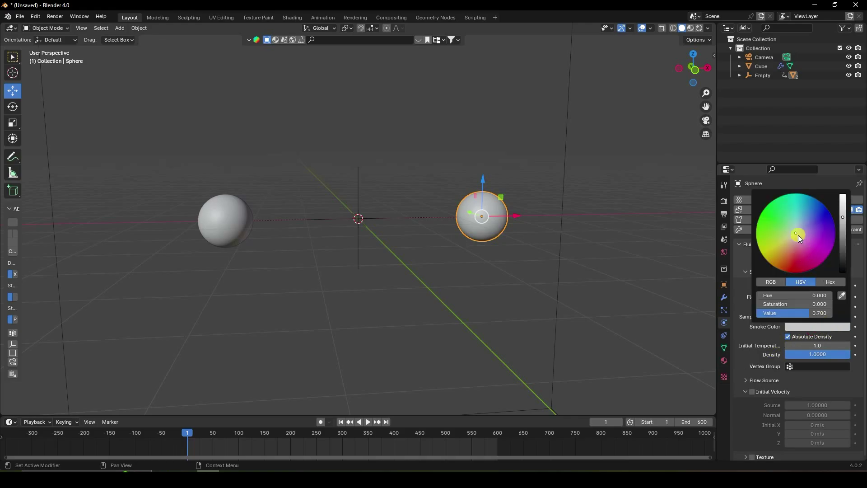
click(827, 257)
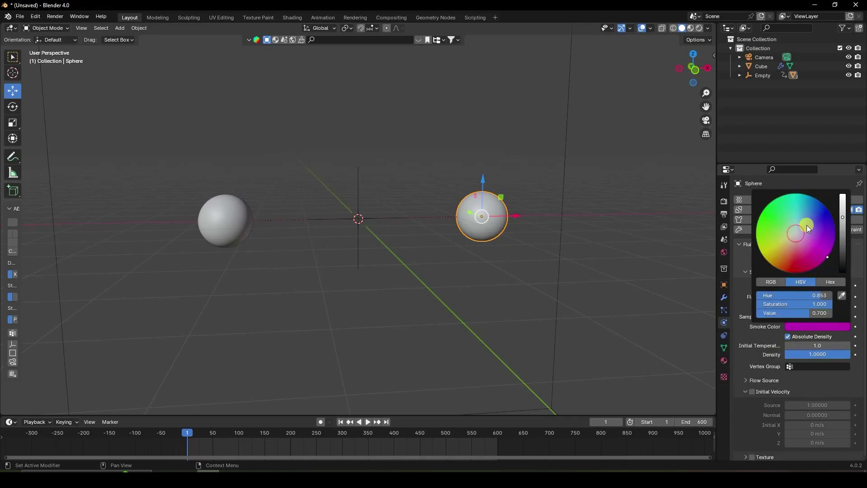
click(821, 294)
text(0.9)
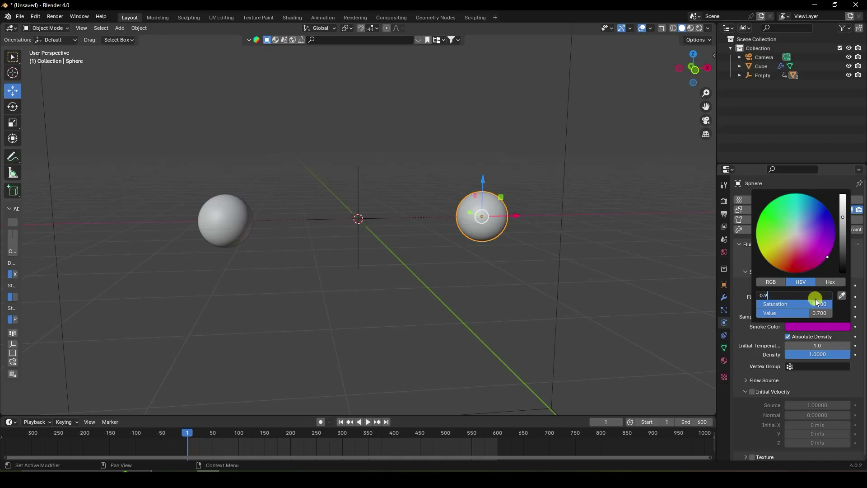
key(Return)
click(803, 312)
text(1)
key(Return)
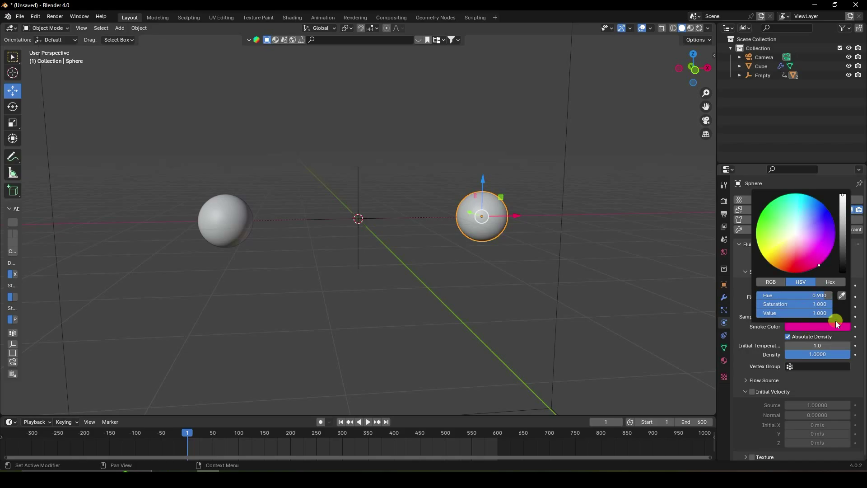
click(855, 326)
At frame 300, change the smoke colour to red and keyframe it
drag(337, 437, 342, 432)
click(833, 326)
drag(808, 258, 788, 273)
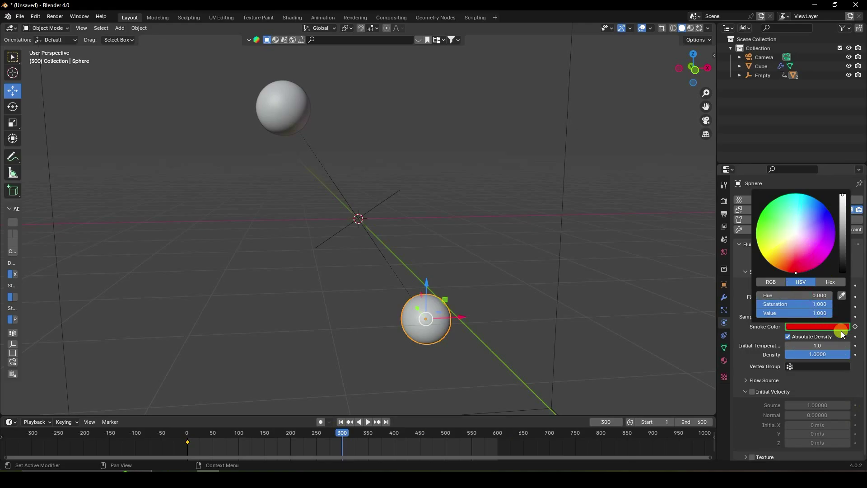
click(854, 326)
At frame 600, change the smoke colour to blue, keyframe it, and return to frame 1
click(388, 422)
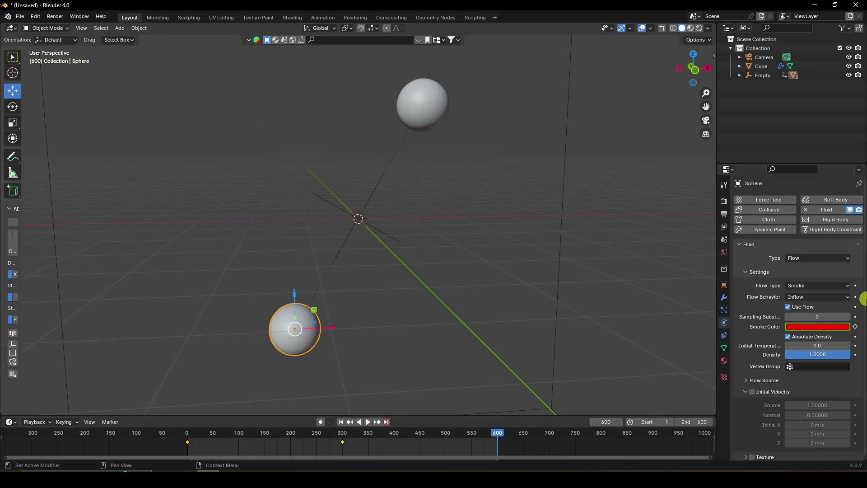
click(825, 329)
mouse_move(828, 254)
mouse_down()
mouse_move(786, 232)
mouse_move(822, 226)
mouse_move(809, 242)
mouse_move(795, 208)
mouse_up()
click(855, 326)
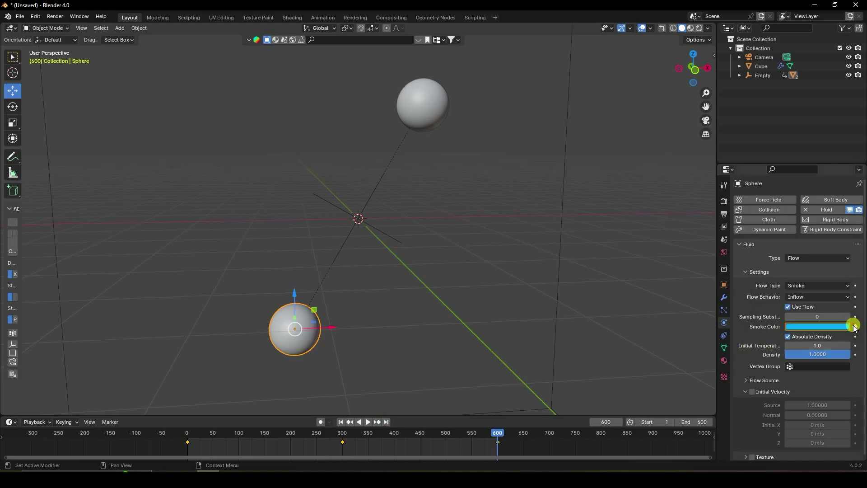
click(341, 421)
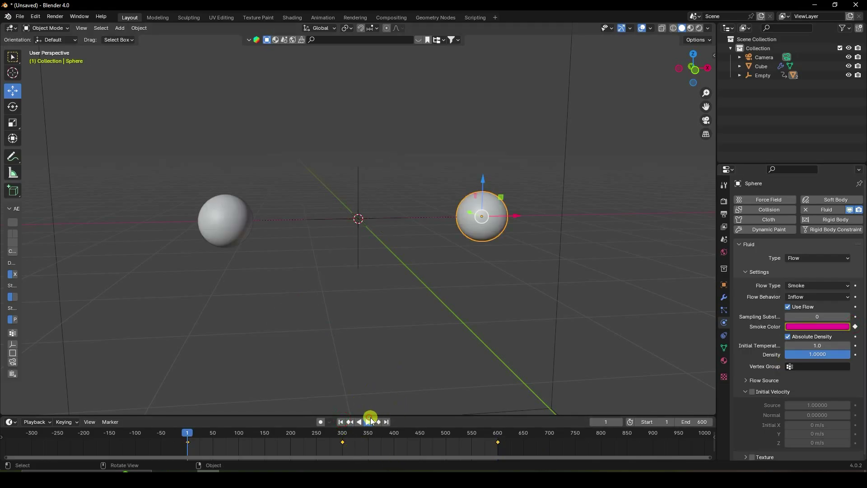
Play the simulation to preview the smoke, then rewind to frame 1
click(368, 421)
click(368, 422)
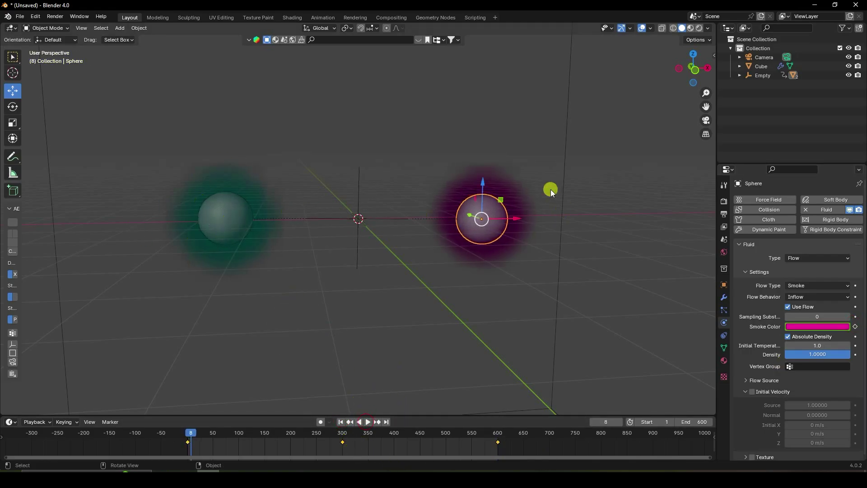
scroll(317, 219, up, 1)
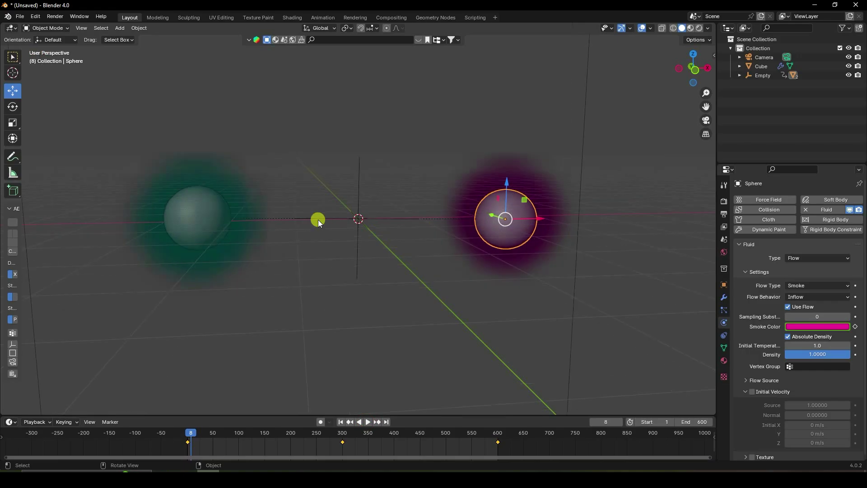
click(341, 421)
Set Sampling Substeps to 2 on Sphere.001, check Sphere, and show the scene gravity settings
click(211, 220)
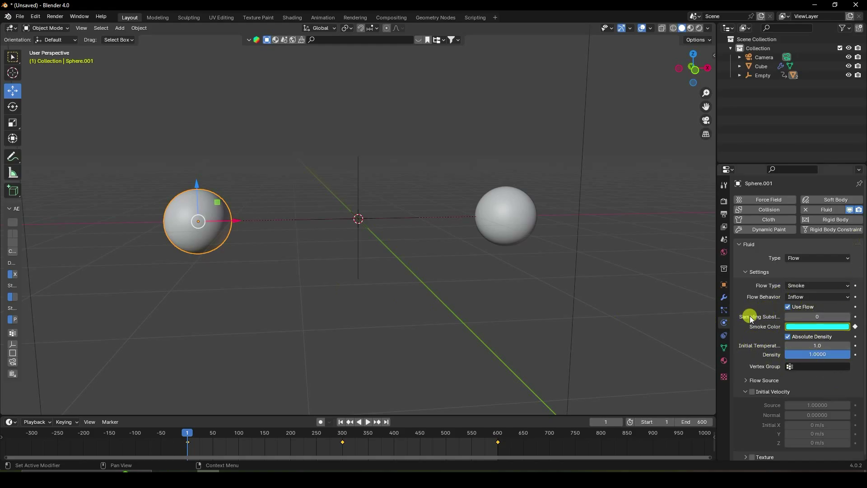
click(849, 316)
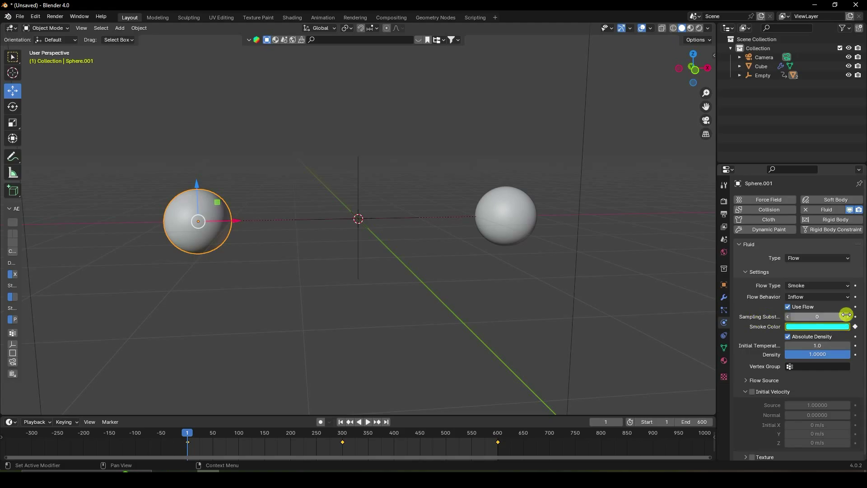
click(848, 316)
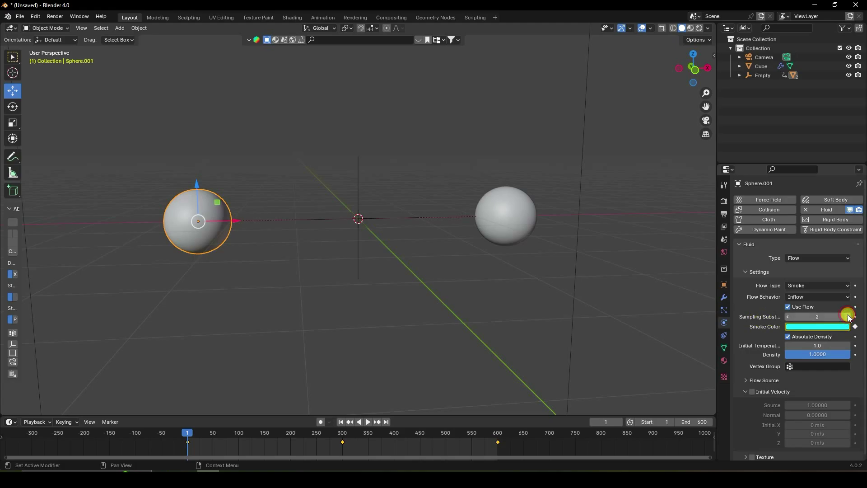
click(508, 225)
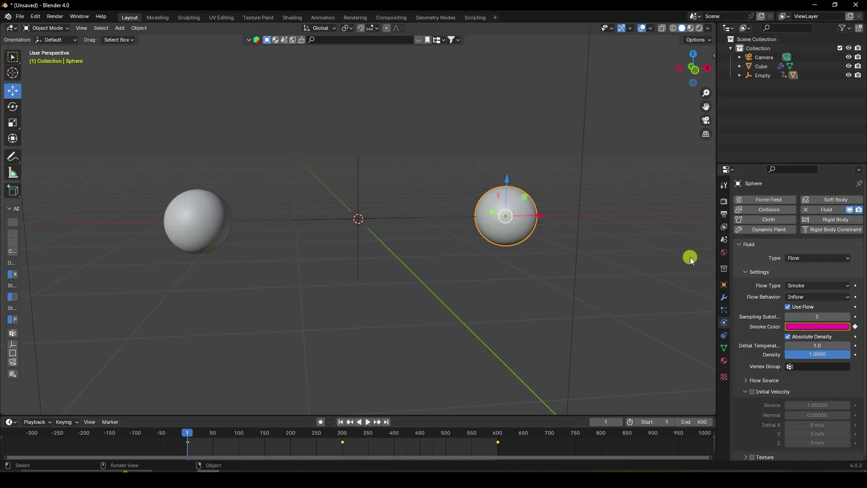
click(724, 240)
click(741, 264)
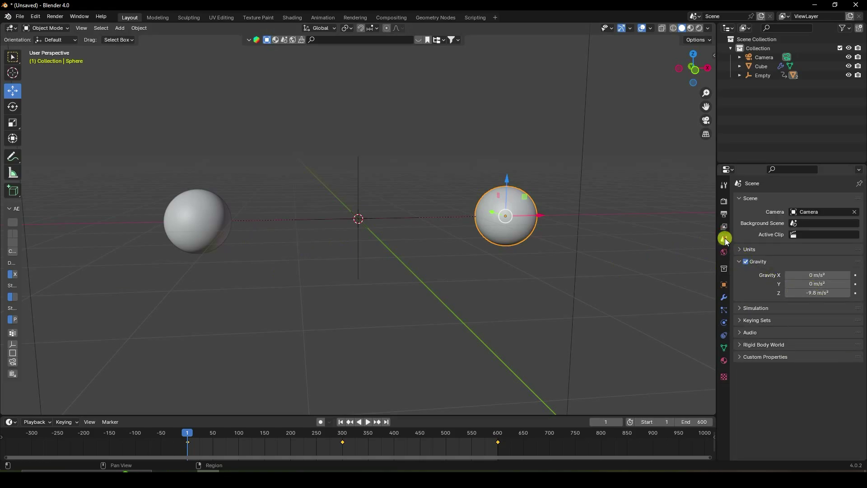
Set the scene's Gravity Z to 0 m/s²
click(825, 296)
text(0)
key(Return)
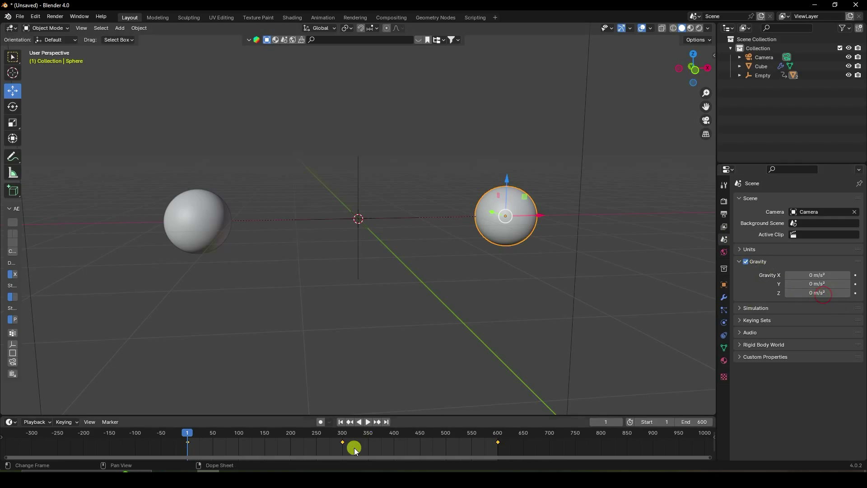
Play the simulation through the camera view, then stop and rewind to frame 1
click(368, 422)
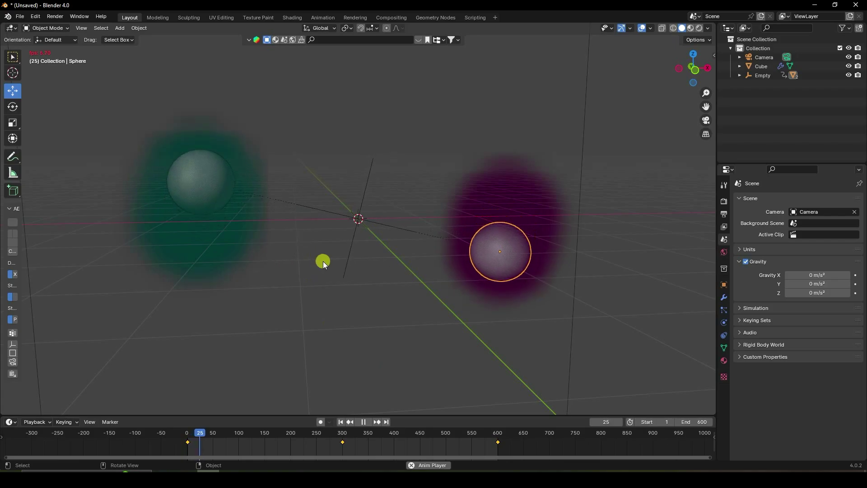
key(KP_0)
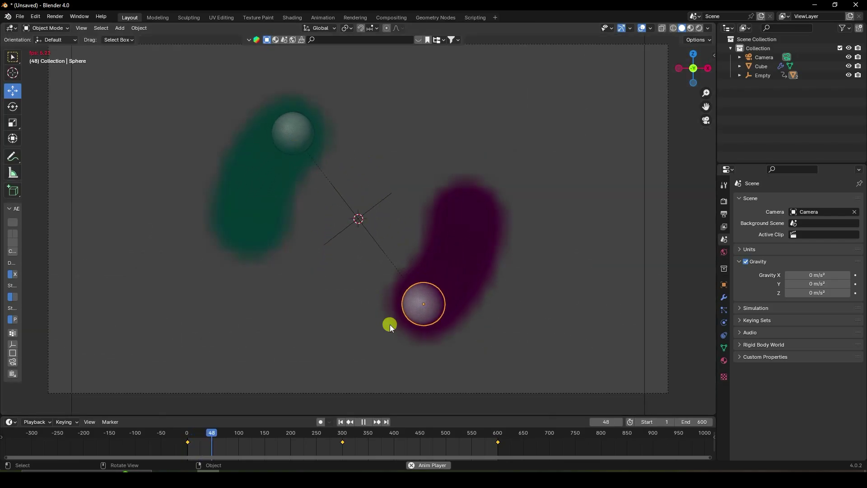
click(363, 422)
click(341, 421)
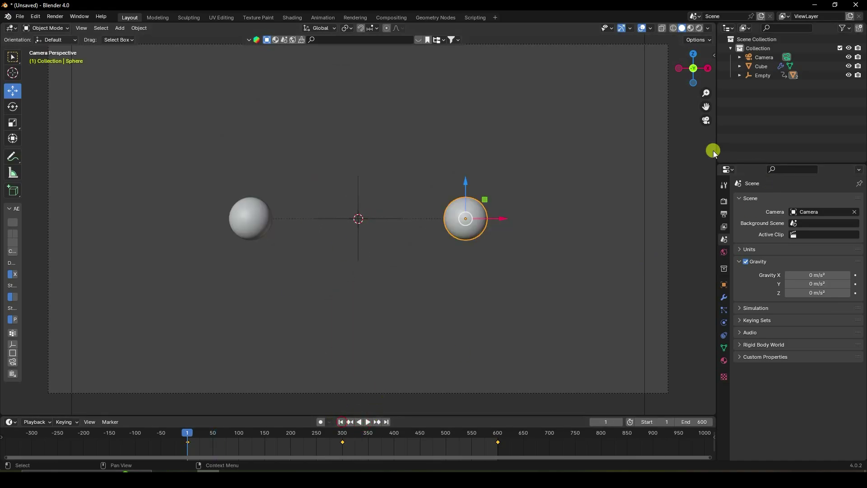
On the Cube domain, set Resolution Divisions to 128 and enable Adaptive Domain
click(763, 68)
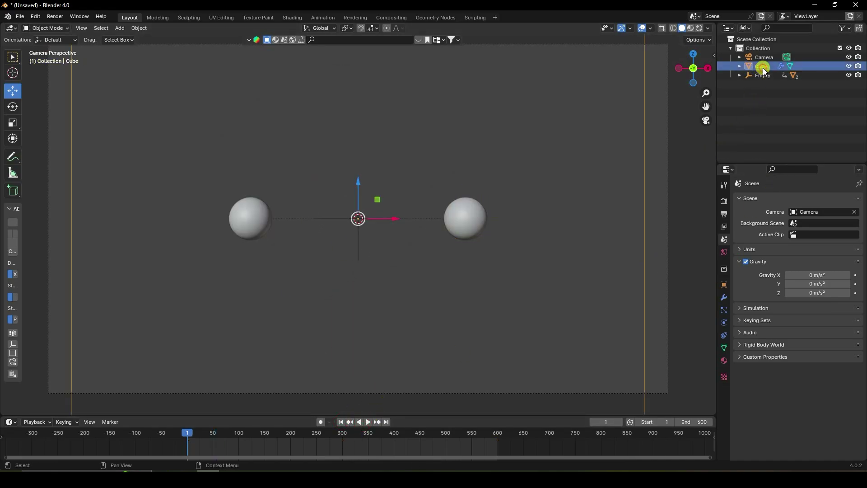
click(724, 321)
click(825, 298)
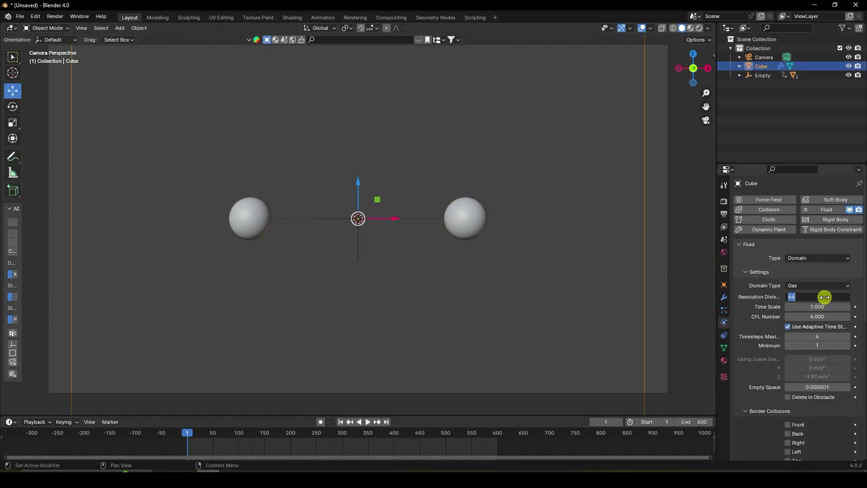
key(Return)
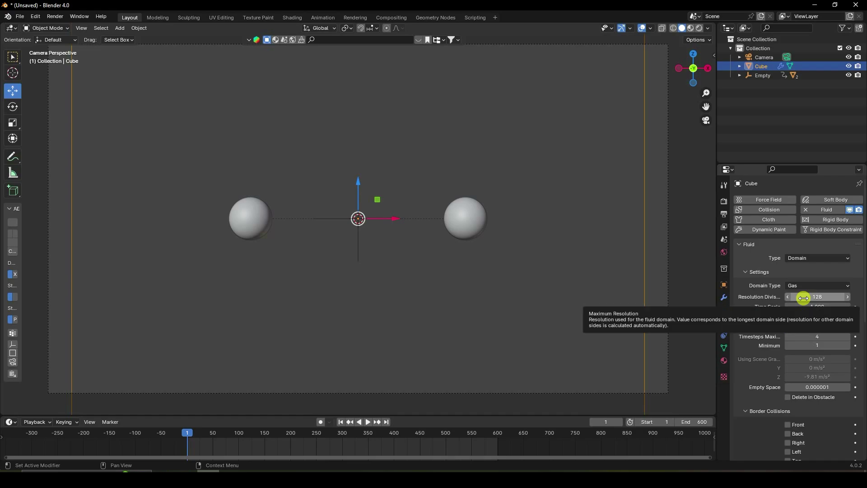
scroll(774, 340, down, 8)
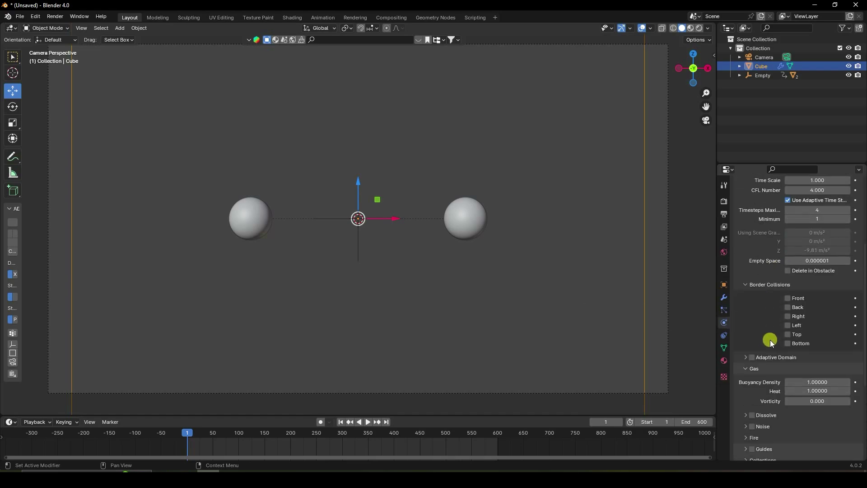
click(752, 339)
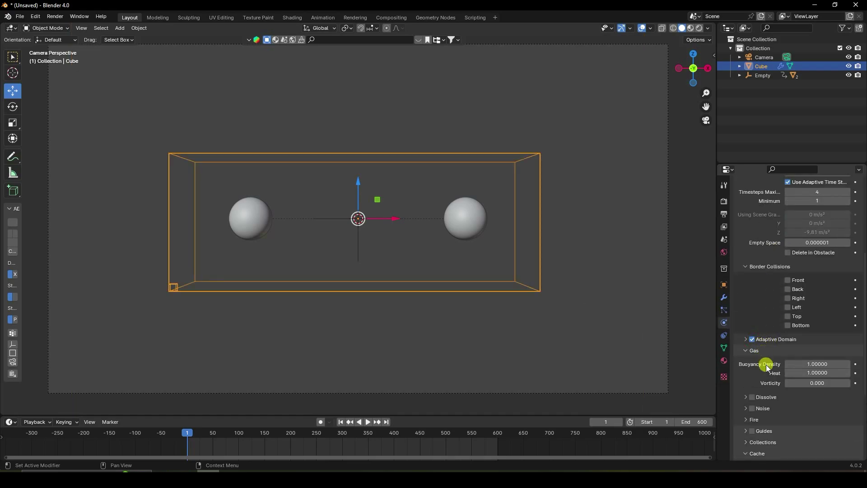
Set the domain's Buoyancy Density and Heat both to 0.2
scroll(765, 363, down, 3)
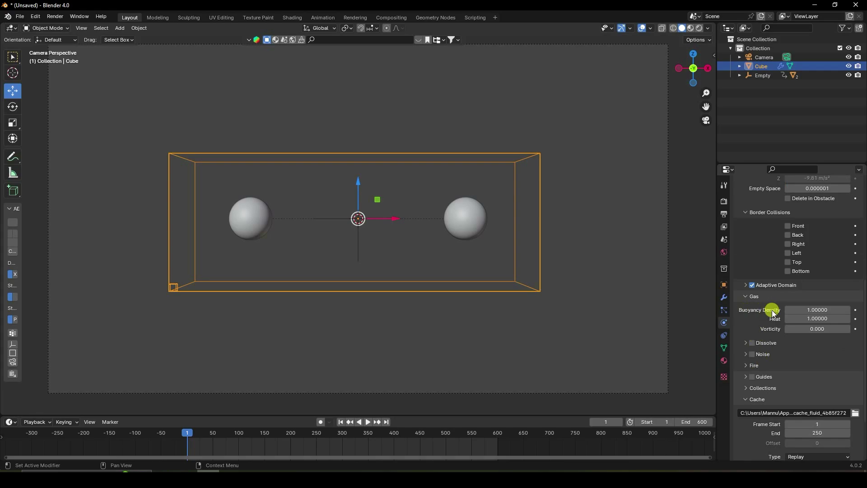
click(815, 310)
text(0.2)
key(Return)
click(810, 319)
text(0)
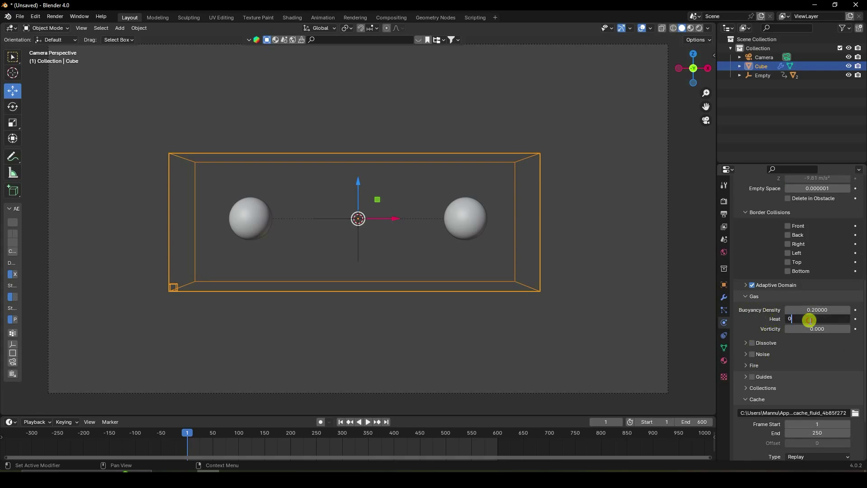
text(.2)
key(Return)
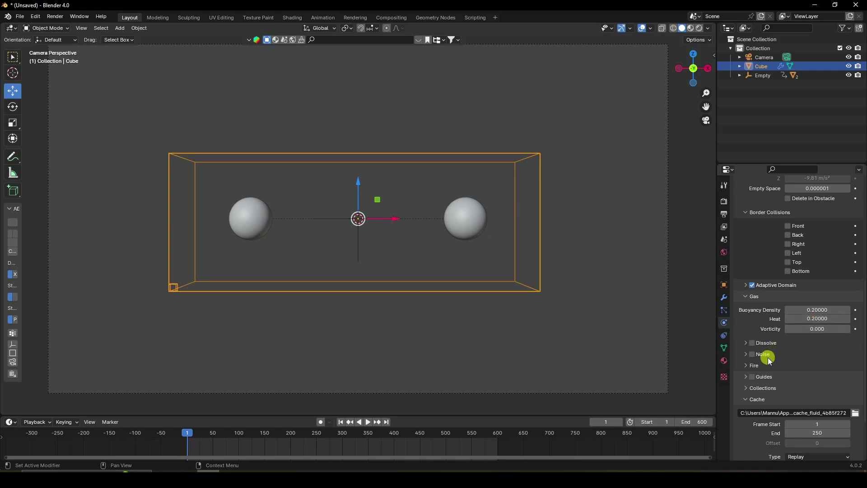
scroll(769, 356, down, 4)
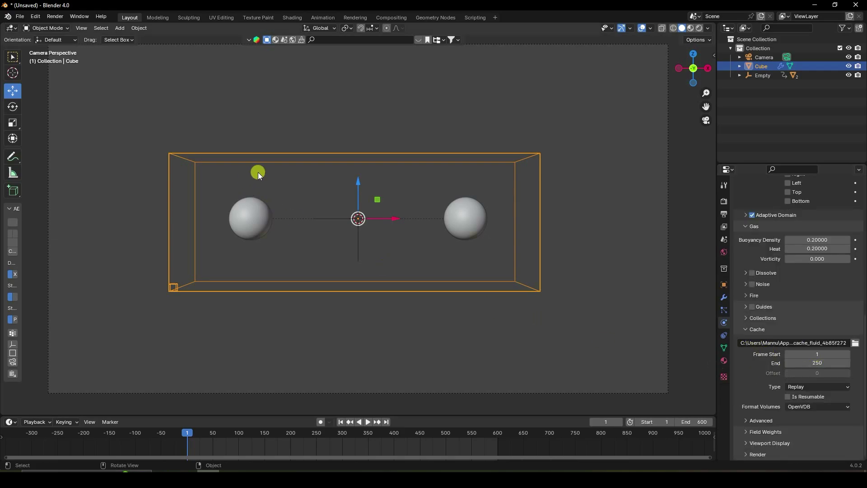
click(120, 28)
Add a Turbulence force field at the origin with Strength 0.2
mouse_move(125, 195)
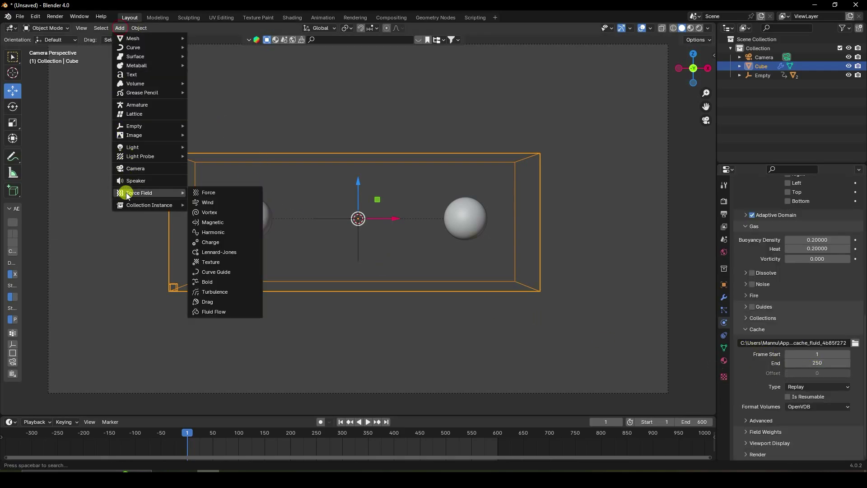
click(226, 291)
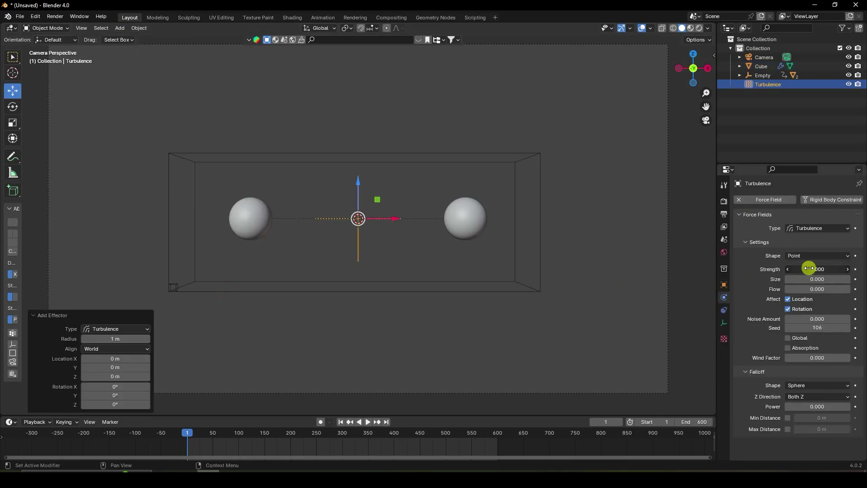
key(Return)
click(125, 30)
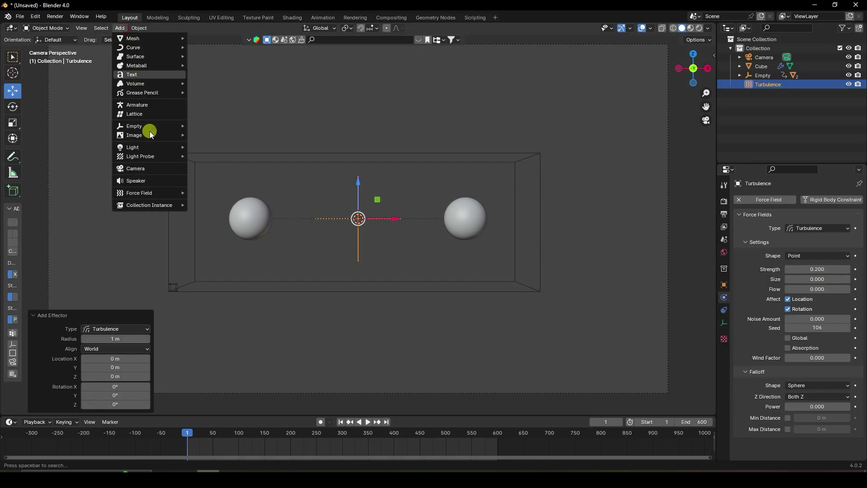
Add a Wind force field at Y -8.36 m with Strength 0.2
mouse_move(145, 191)
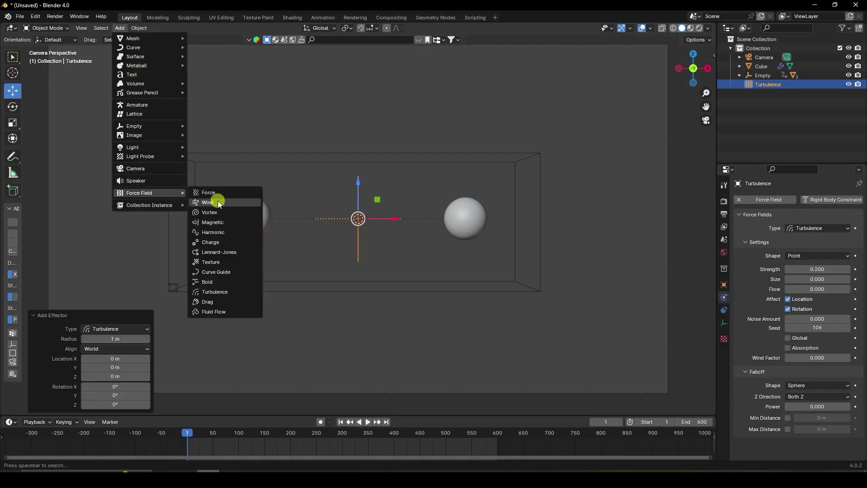
click(201, 202)
middle_drag(343, 201, 431, 237)
drag(322, 215, 544, 248)
click(804, 269)
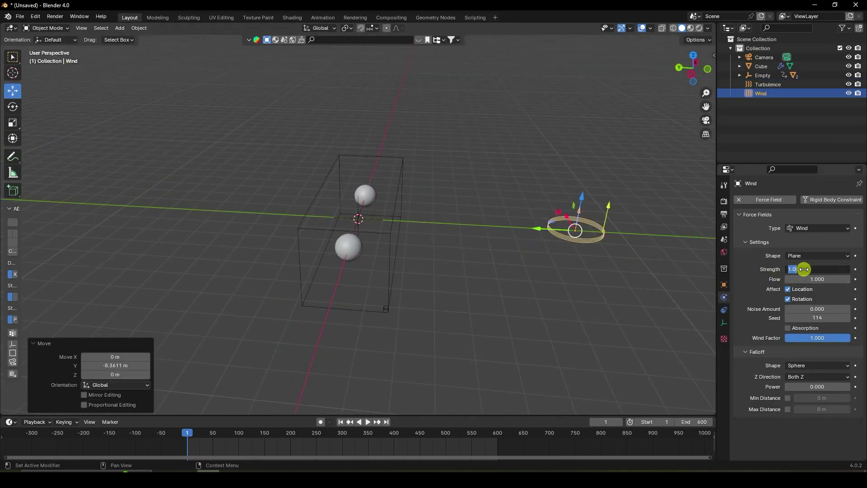
key(Return)
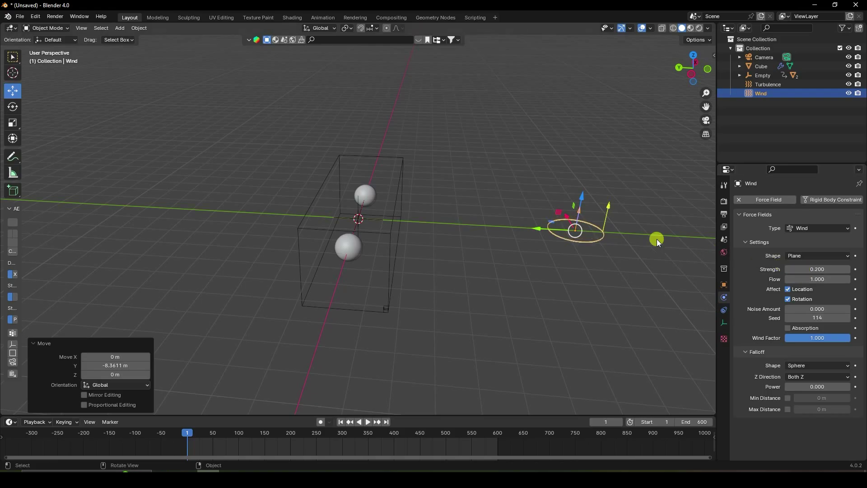
Rotate the wind to X -90° and Y 0°, then set its Strength to 0
click(724, 284)
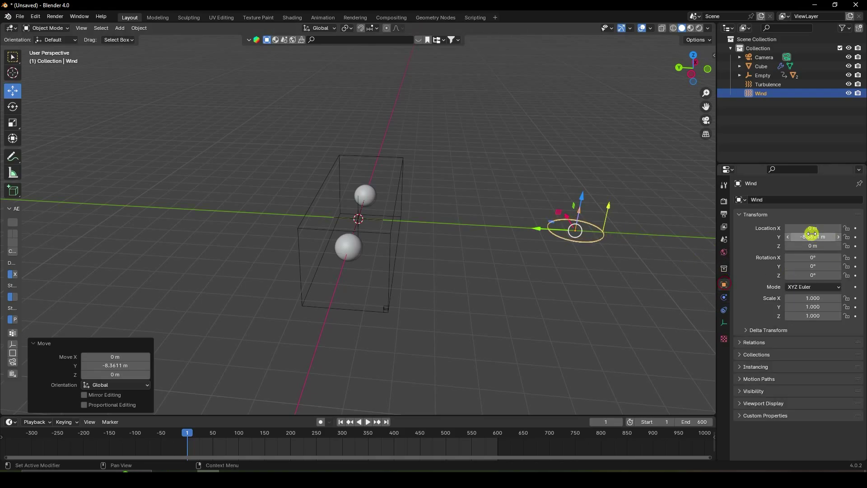
drag(807, 267, 758, 265)
key(Return)
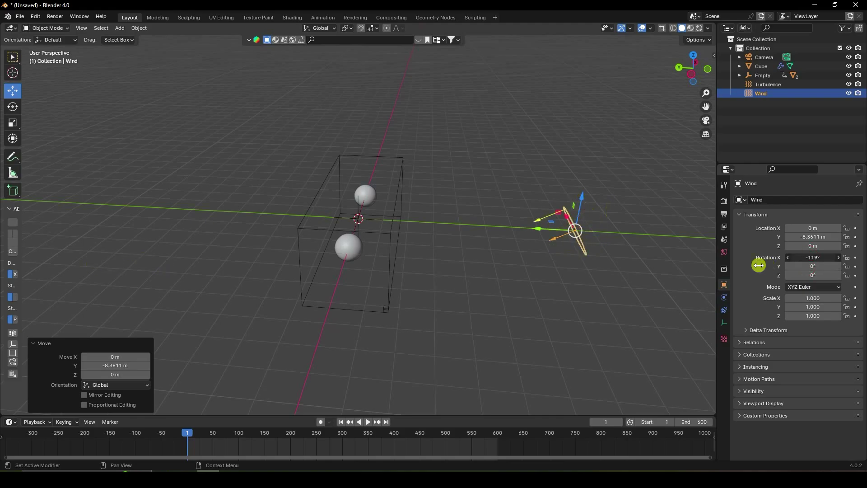
click(810, 253)
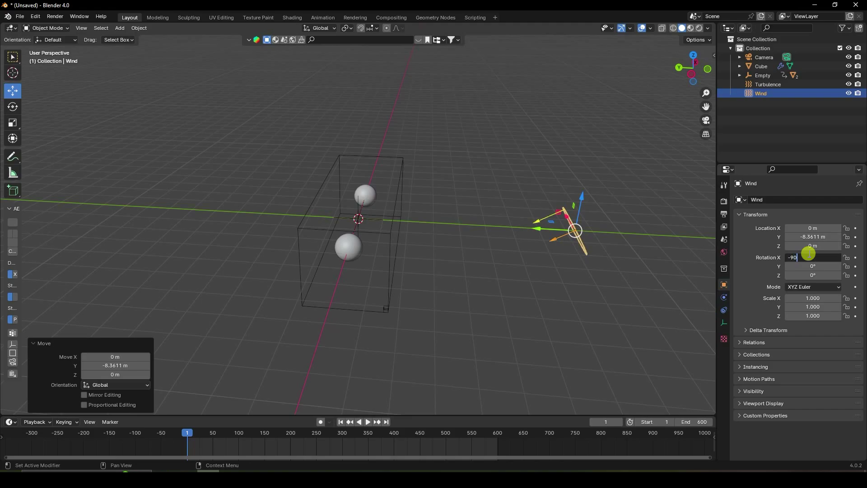
key(Return)
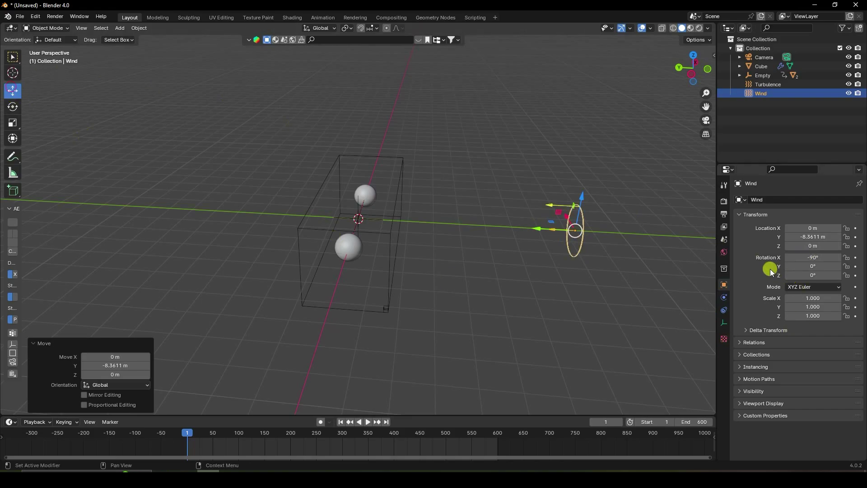
click(724, 297)
drag(808, 269, 756, 269)
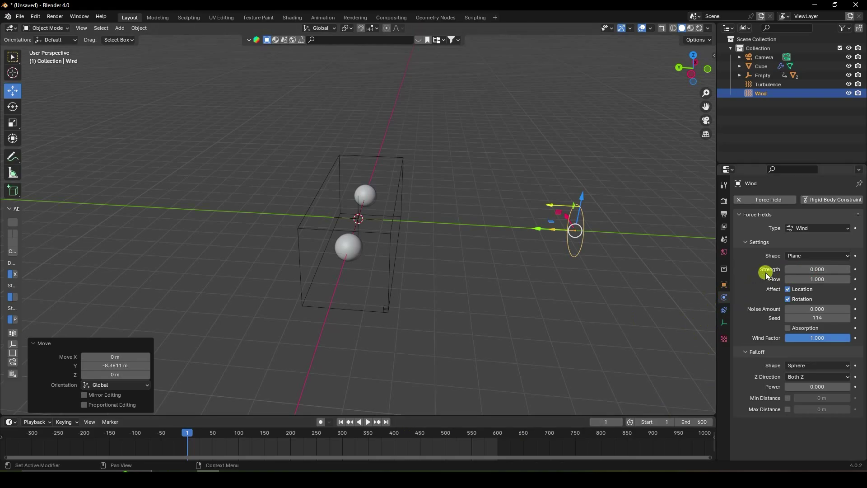
Keyframe the wind Strength of 0 at frames 1 and 150
click(855, 269)
click(294, 450)
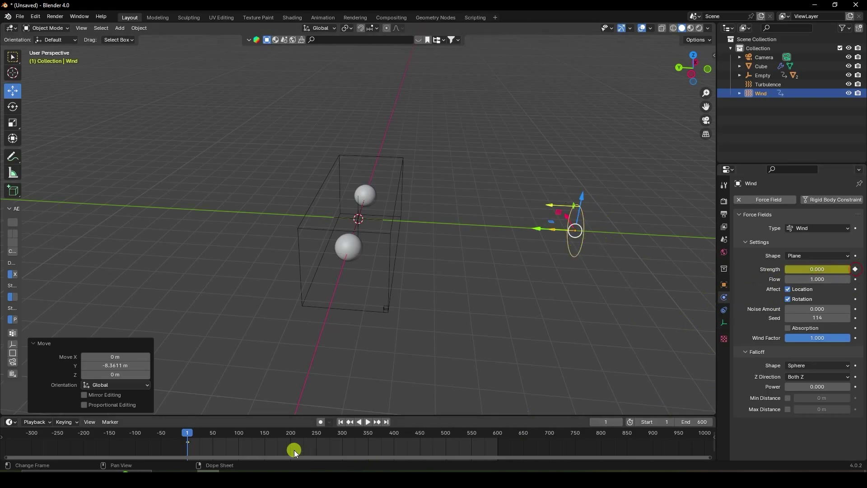
click(266, 433)
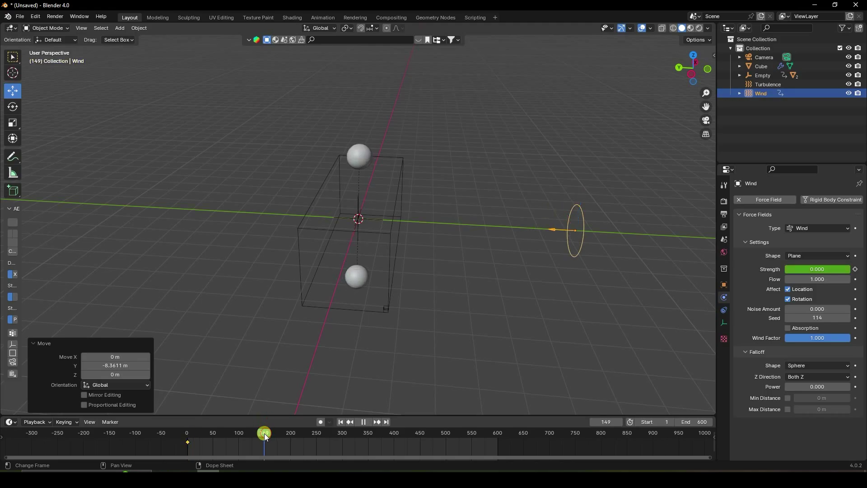
click(751, 326)
click(855, 269)
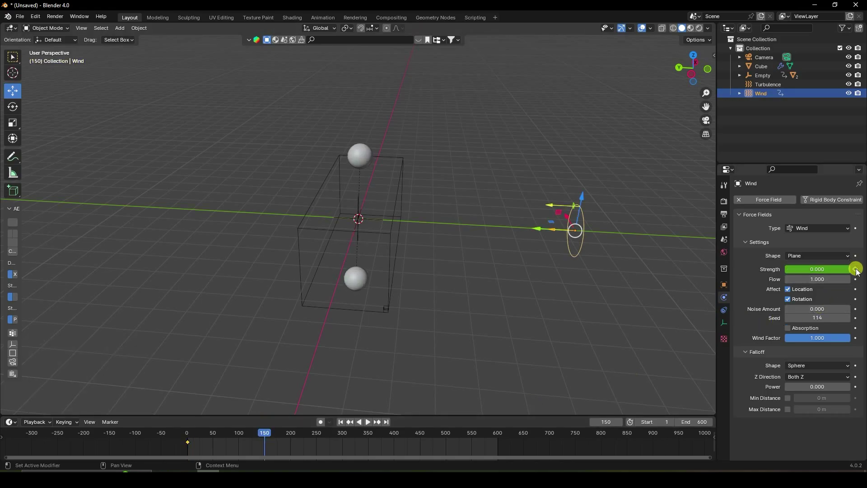
At frame 300, set wind Strength to 2, keyframe it, and return to frame 1
click(341, 432)
key(space)
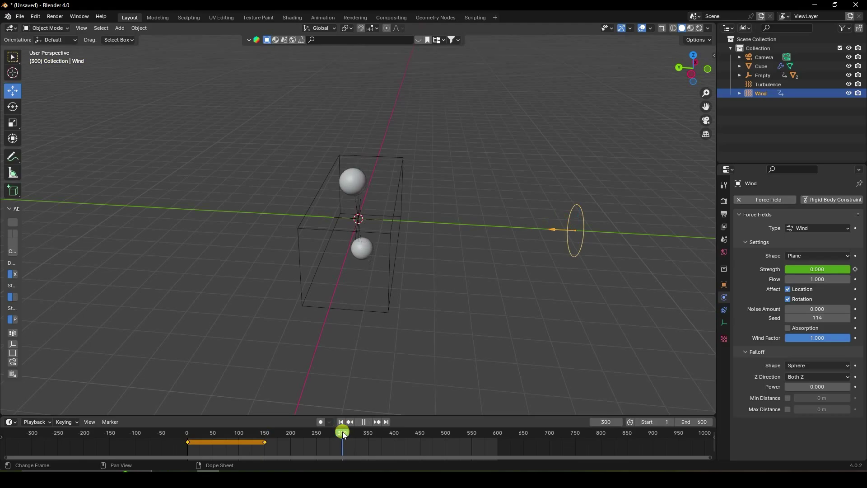
key(Escape)
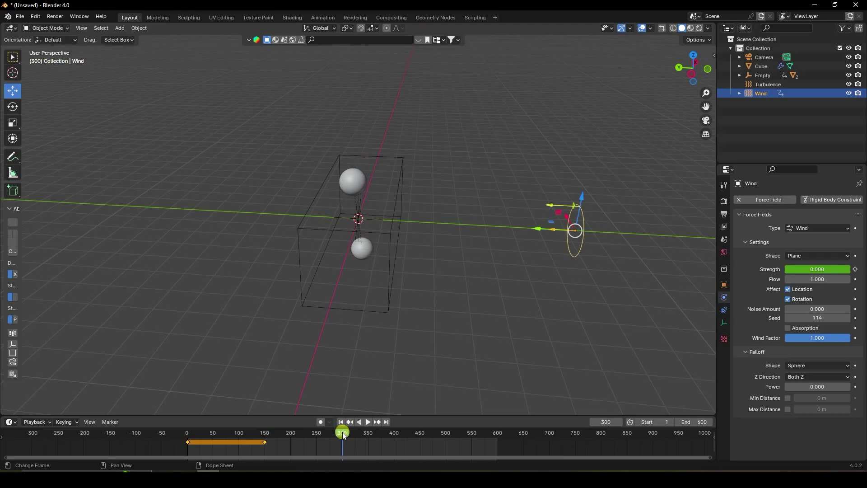
click(815, 267)
text(2)
key(Return)
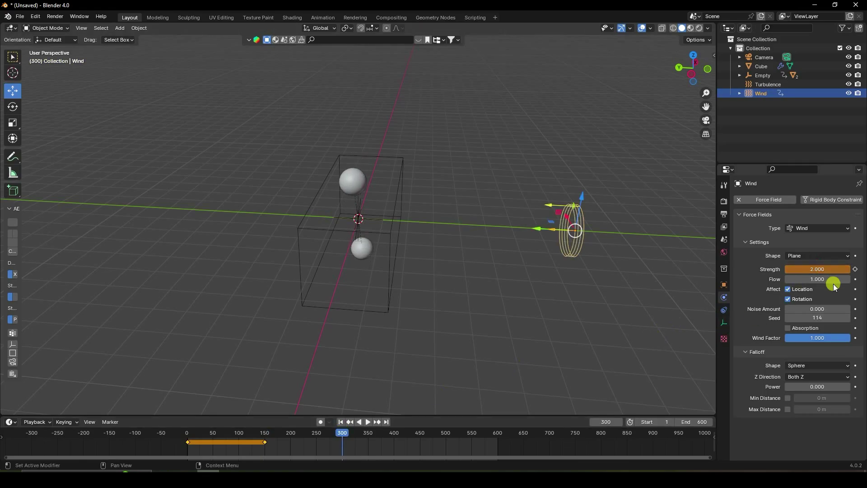
click(855, 269)
click(341, 422)
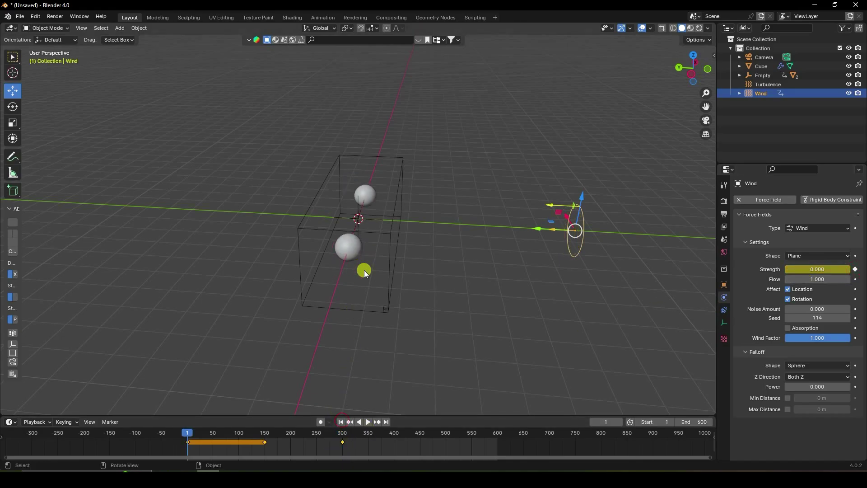
scroll(365, 219, up, 4)
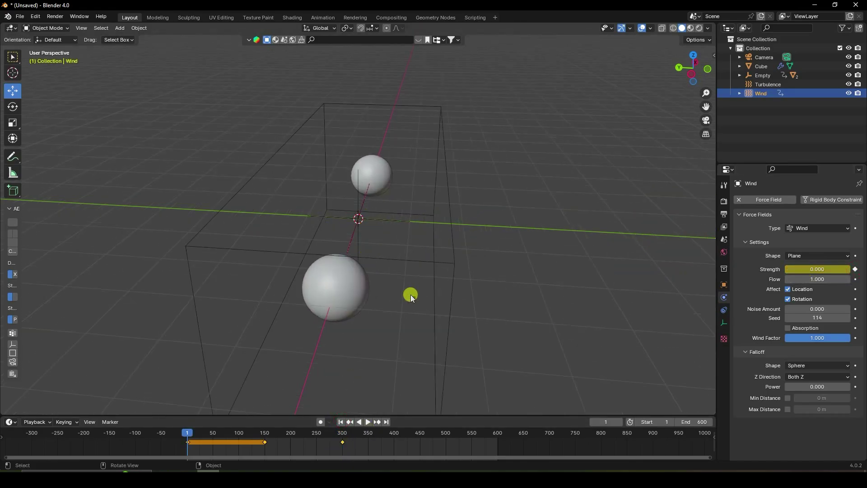
Play the smoke through the camera view, pause at frame 47, then select the Cube domain
click(768, 84)
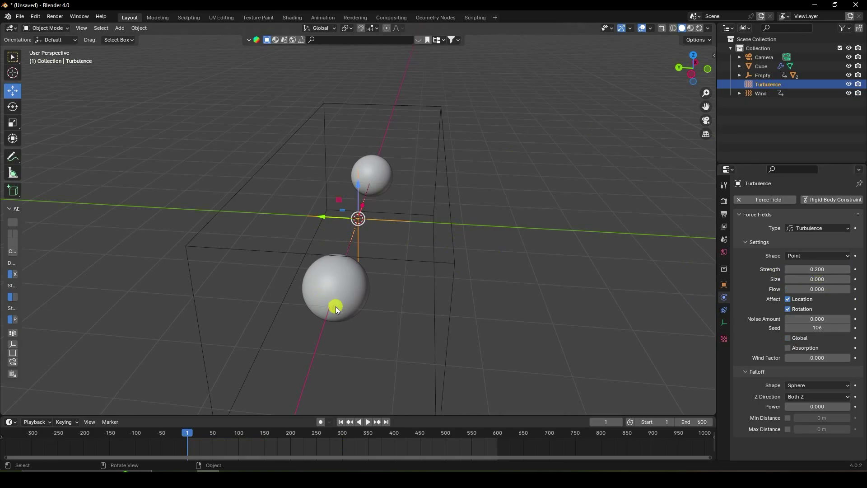
key(KP_0)
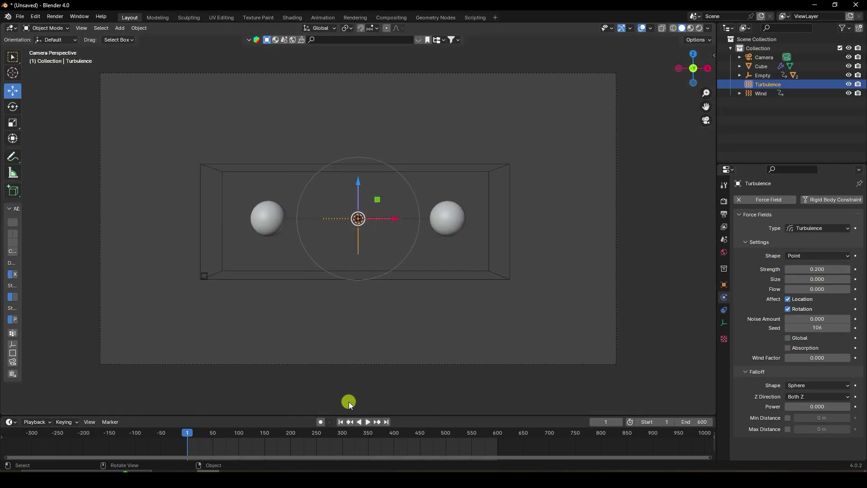
click(369, 423)
scroll(327, 202, up, 2)
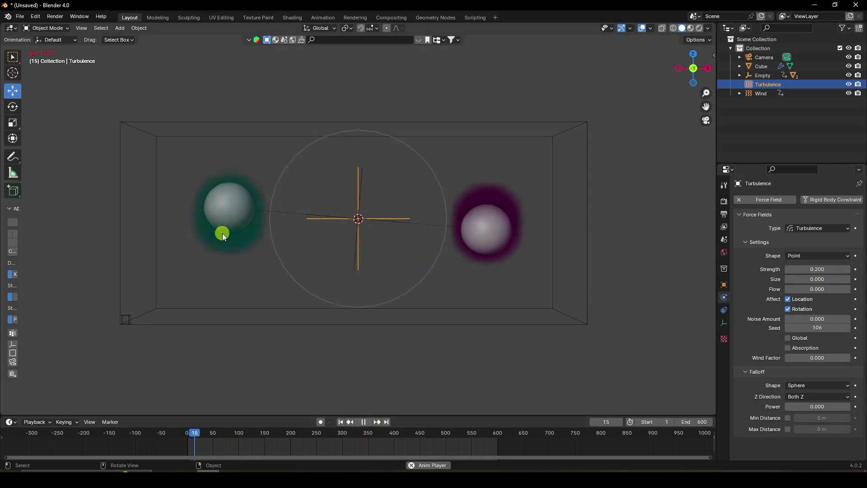
scroll(368, 245, down, 1)
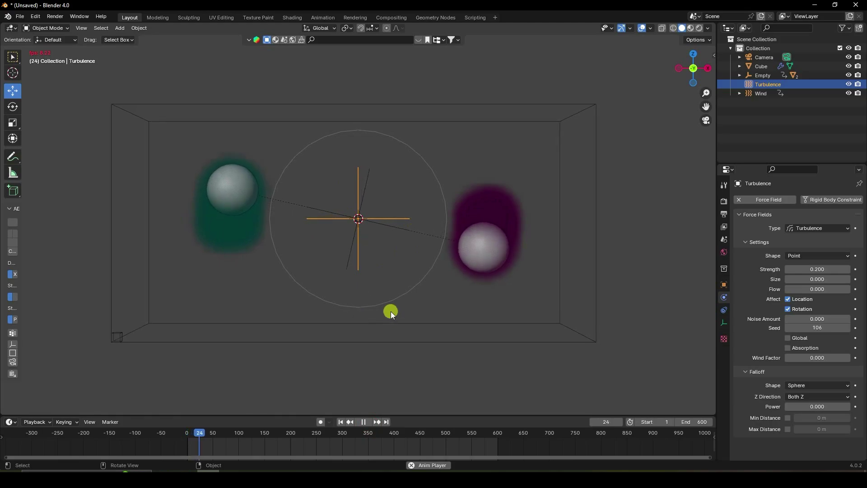
click(364, 421)
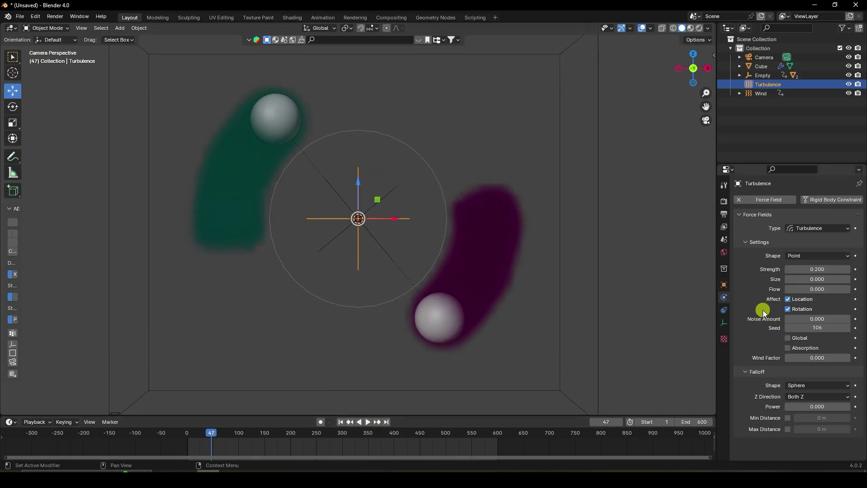
click(760, 65)
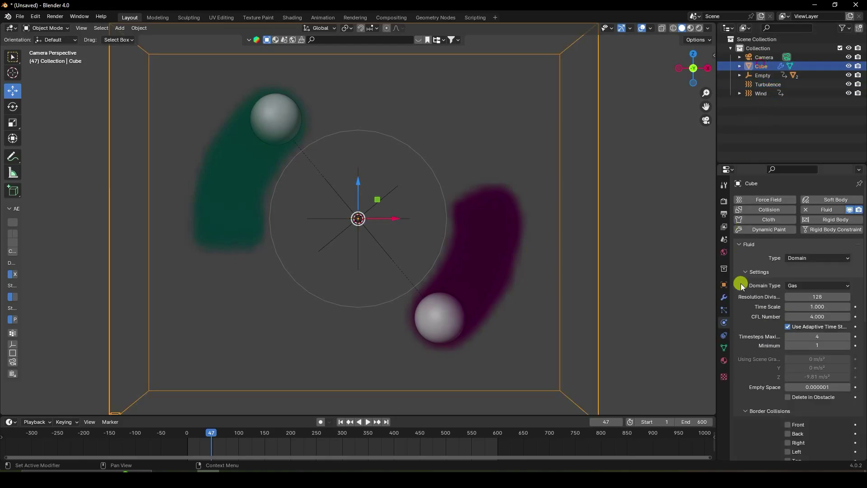
Raise the domain Resolution Divisions to 256 and return to frame 1
click(813, 296)
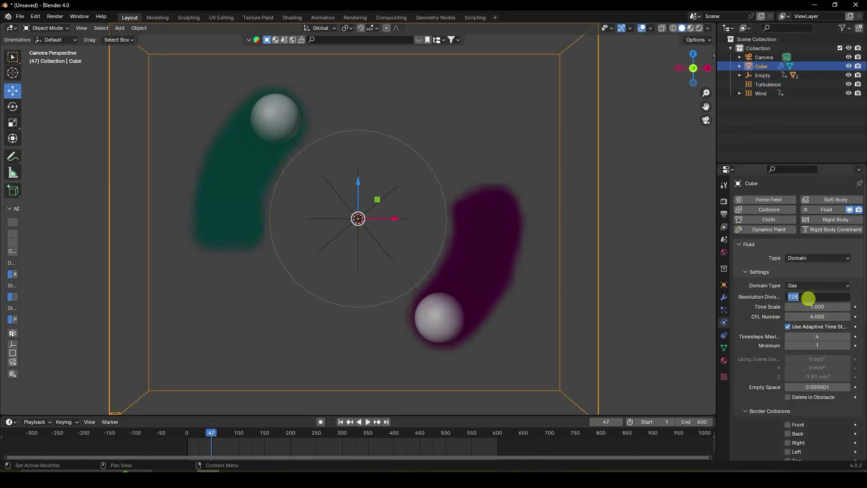
key(Return)
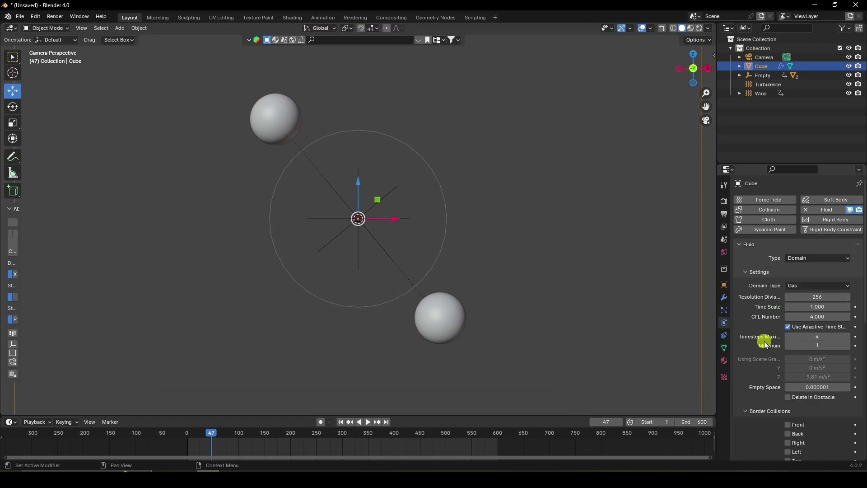
scroll(763, 341, down, 5)
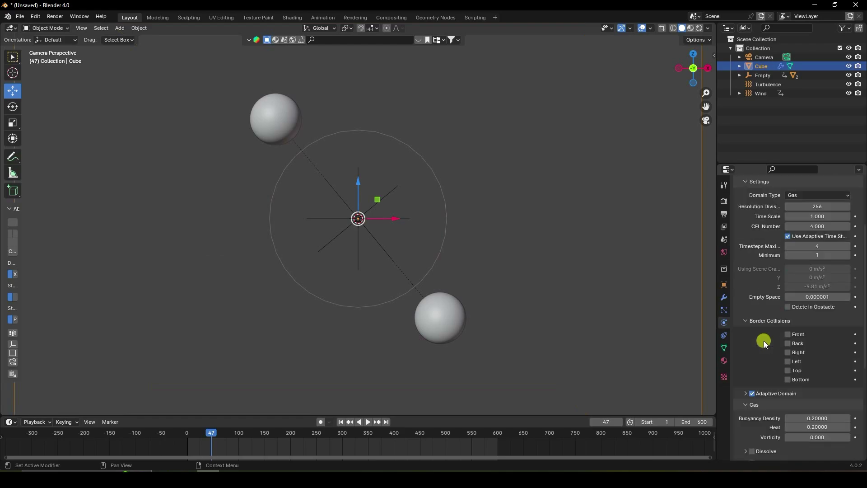
click(341, 422)
scroll(741, 350, down, 5)
scroll(768, 346, down, 5)
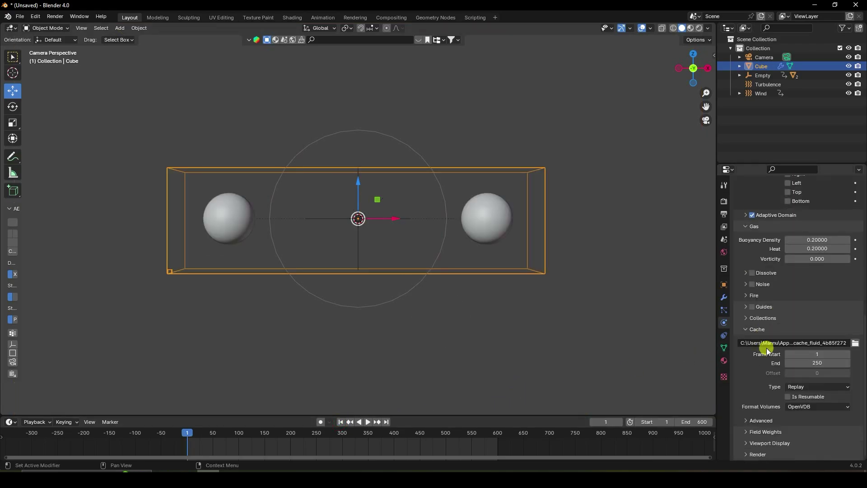
Set the cache type to All with end frame 150 and bake the simulation
click(817, 387)
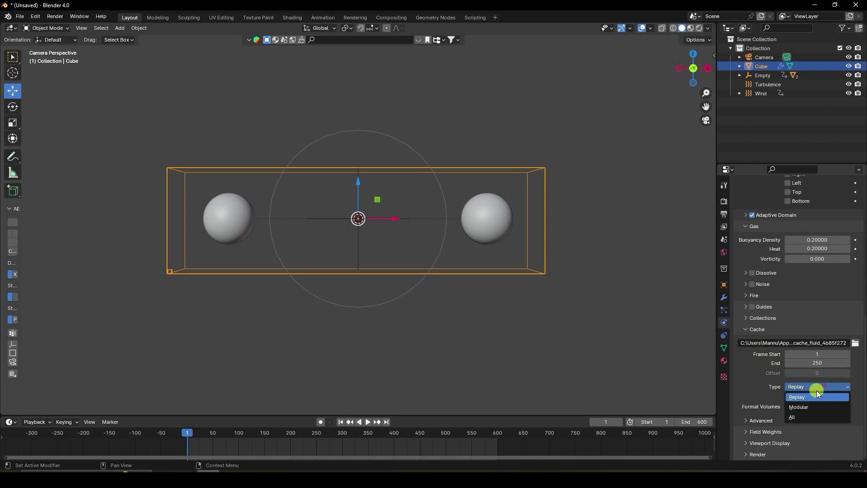
click(792, 416)
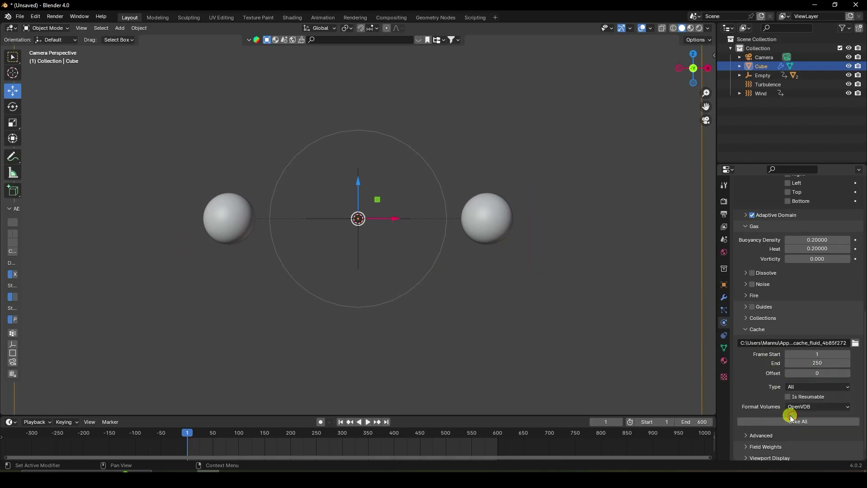
click(817, 363)
text(150)
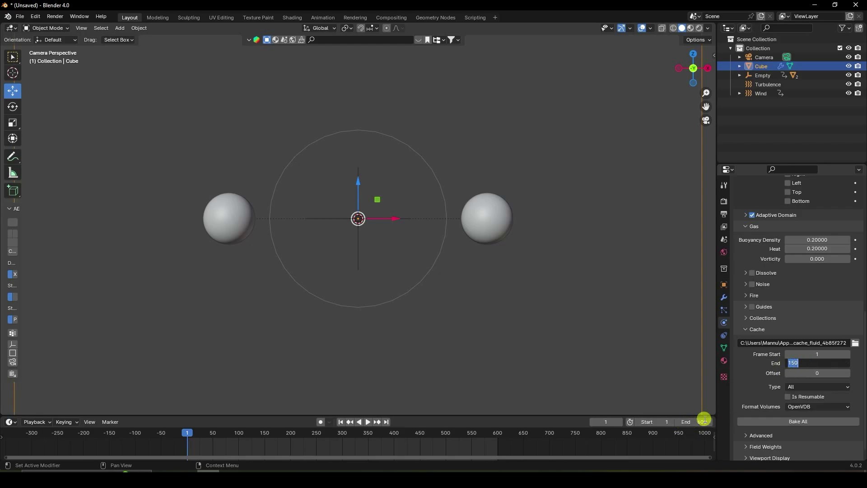
key(Return)
click(787, 421)
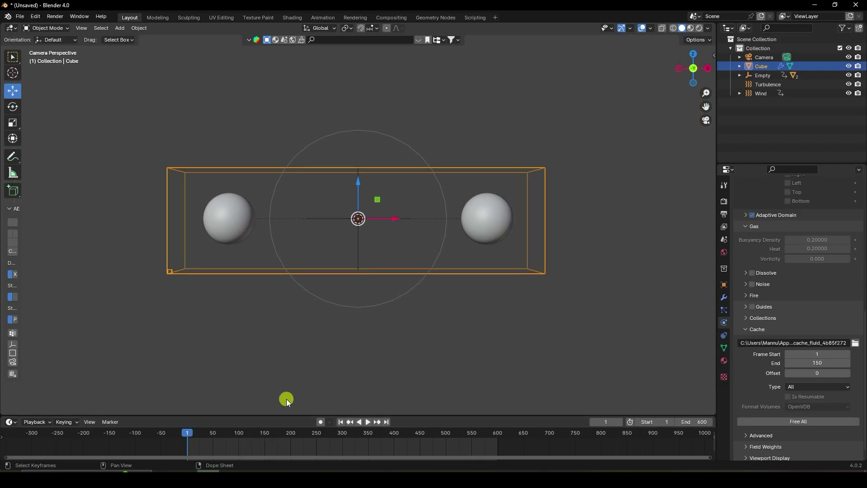
Play the baked smoke, stop at frame 138, and orbit to view the teal-magenta ring
click(367, 421)
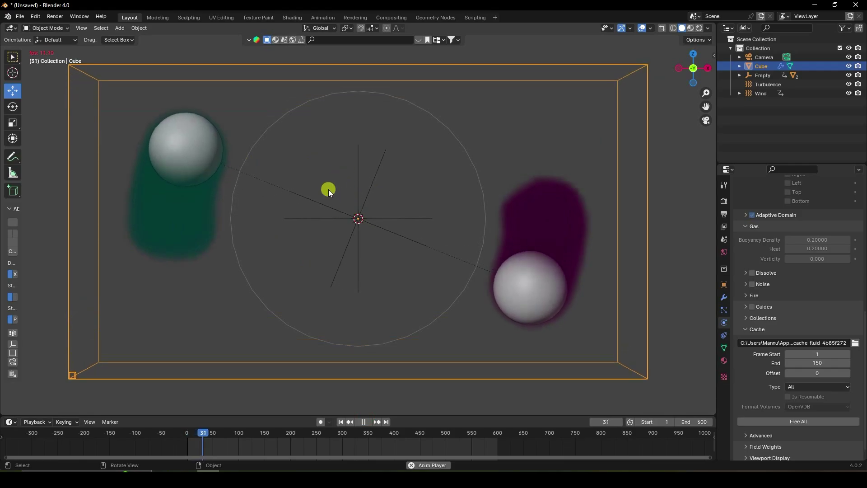
click(365, 421)
click(258, 430)
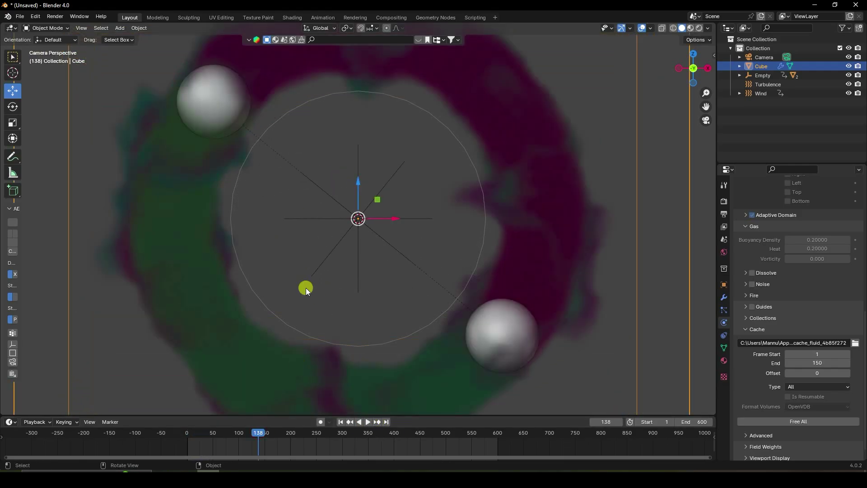
scroll(340, 251, down, 4)
middle_drag(340, 251, 294, 189)
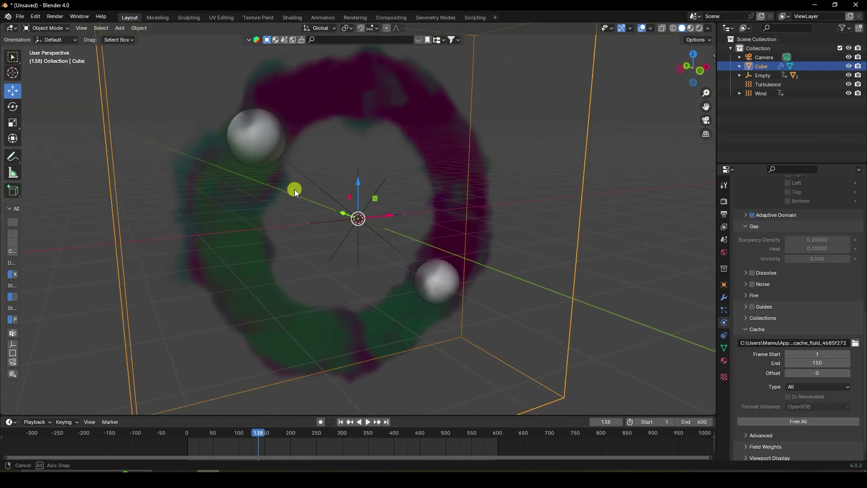
click(119, 28)
Add an area light above the smoke ring with 500 W power and 5 m size
mouse_move(127, 39)
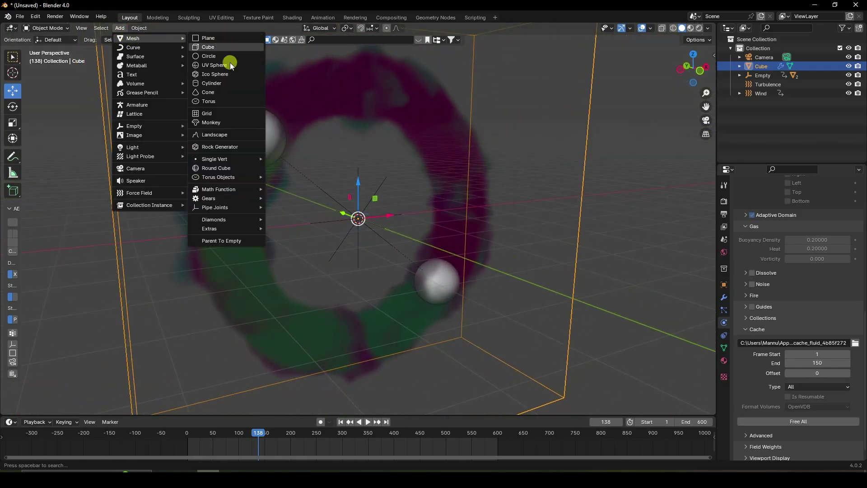
mouse_move(137, 145)
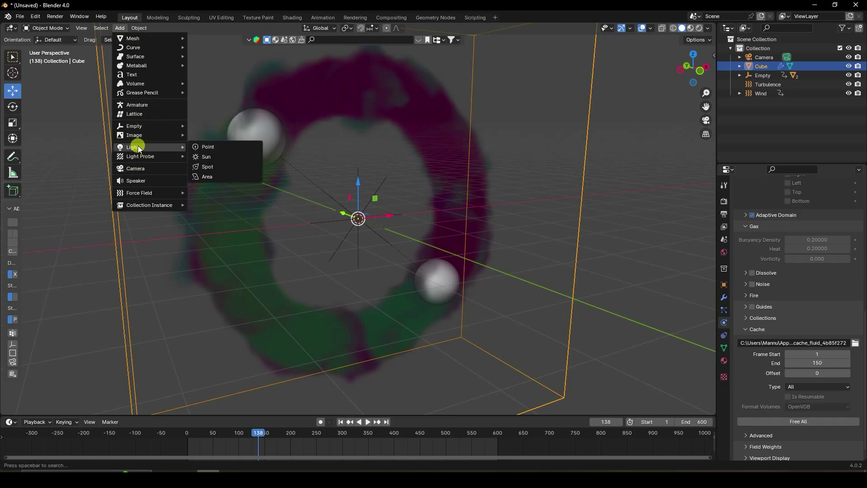
click(207, 176)
scroll(367, 199, down, 3)
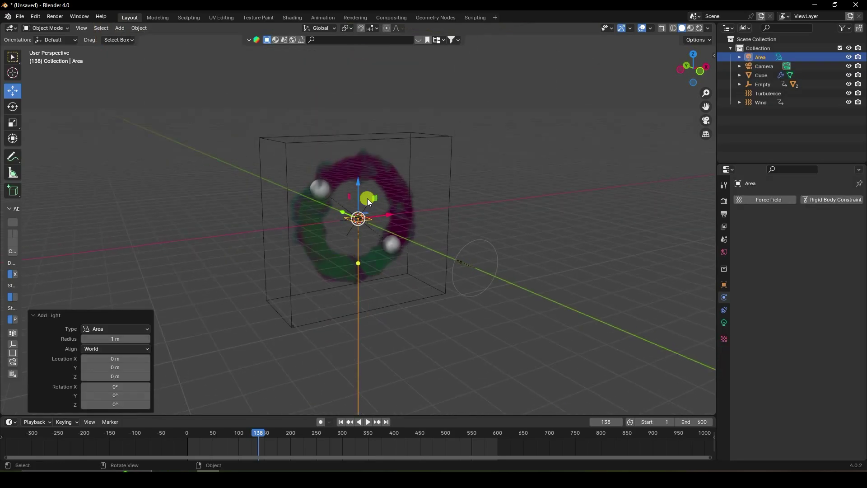
drag(356, 188, 358, 73)
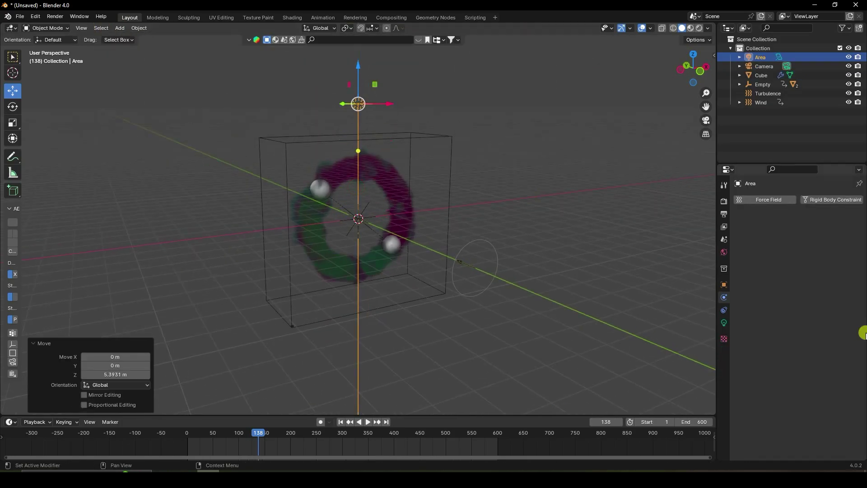
click(721, 320)
click(816, 262)
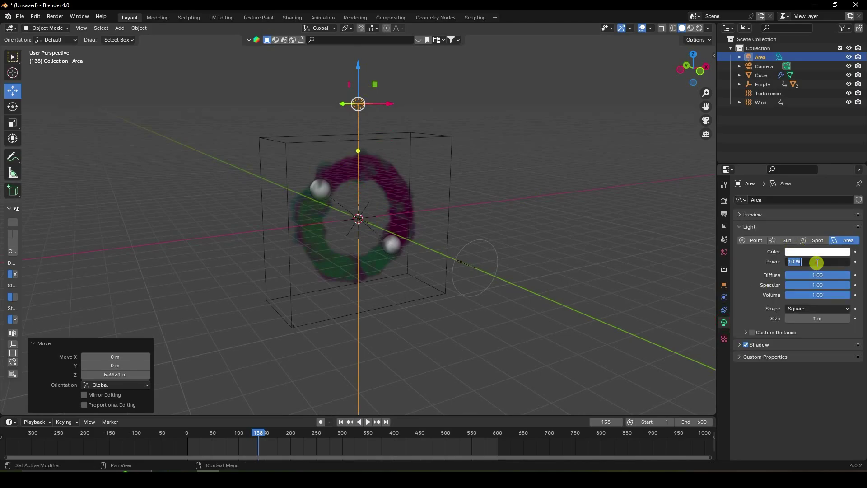
text(500)
key(Return)
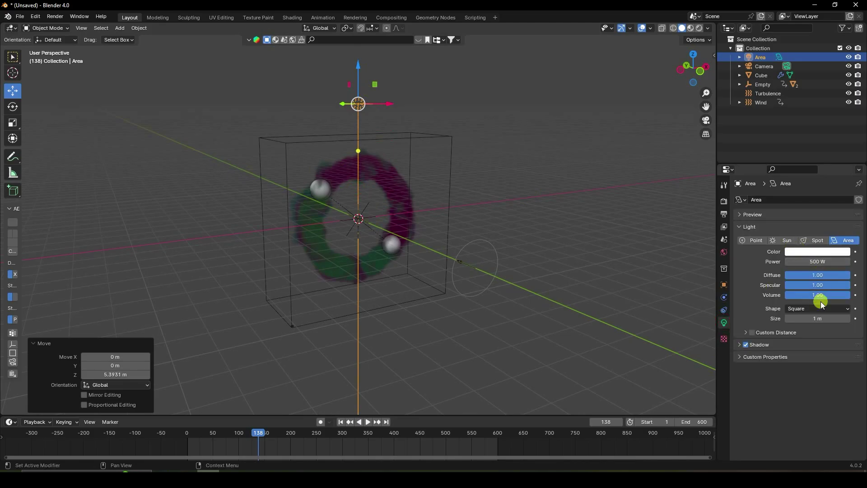
click(822, 318)
text(5)
key(Return)
Copy-paste the area light and drag the copy along Y and down toward floor level
middle_drag(539, 276, 440, 234)
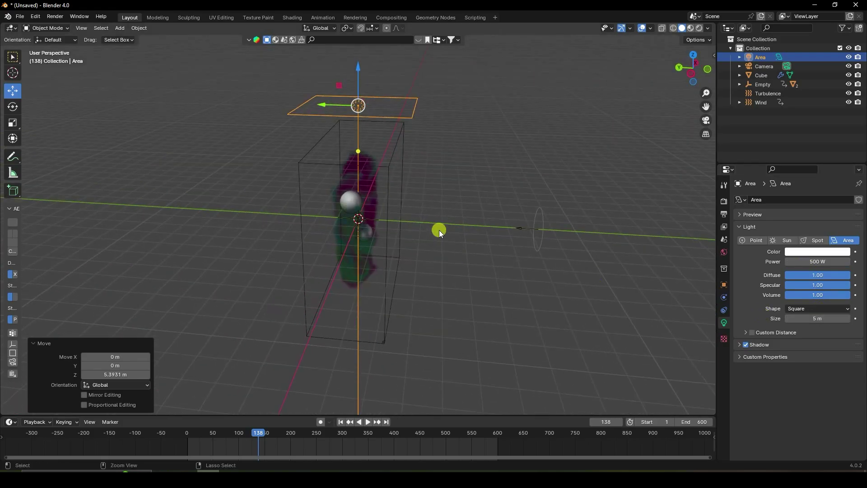
key(ctrl+c)
key(ctrl+v)
middle_drag(386, 168, 323, 110)
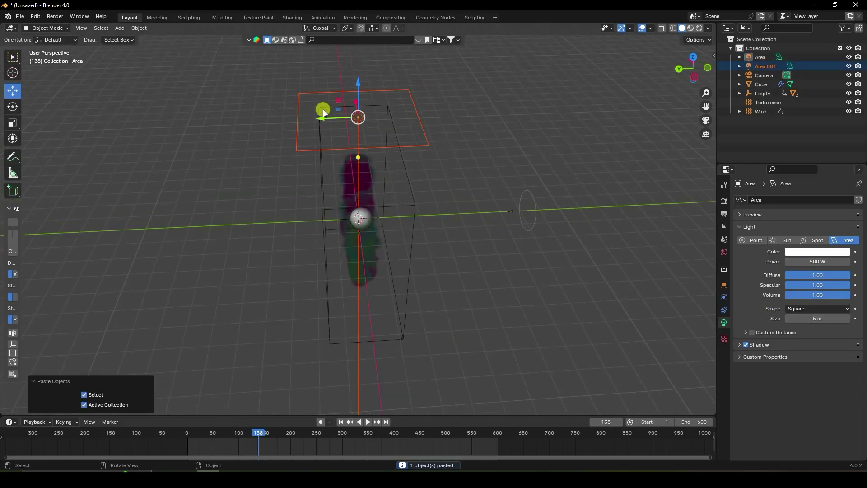
drag(321, 116, 474, 118)
middle_drag(474, 118, 489, 67)
drag(490, 67, 483, 192)
Give the copy Area.001 a 90° X rotation, Y location -7 m and Z location 0 m
click(419, 232)
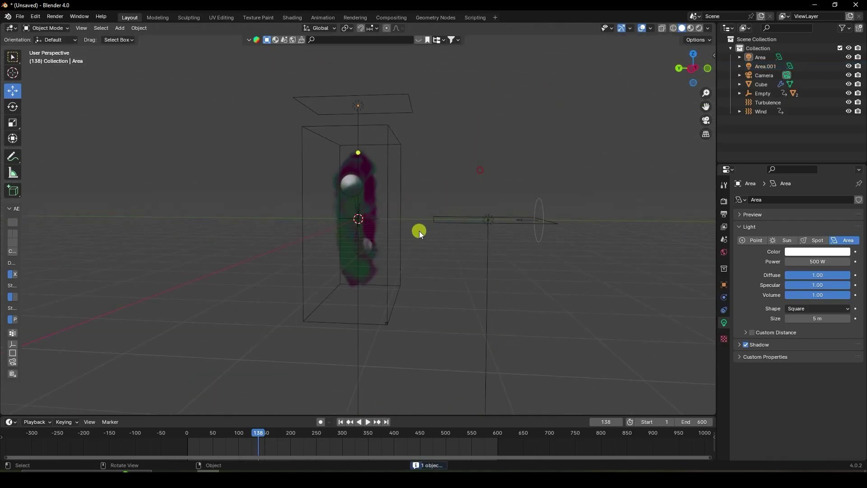
click(487, 219)
click(724, 284)
drag(813, 257, 163, 273)
click(807, 258)
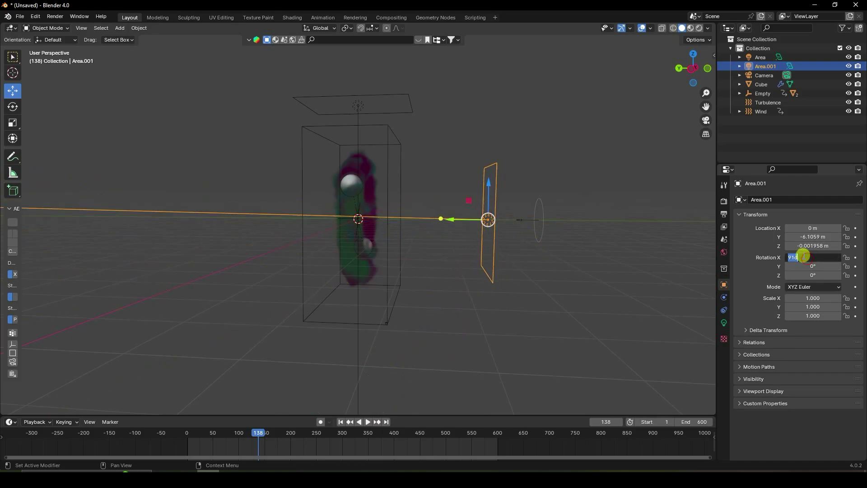
key(Return)
click(807, 236)
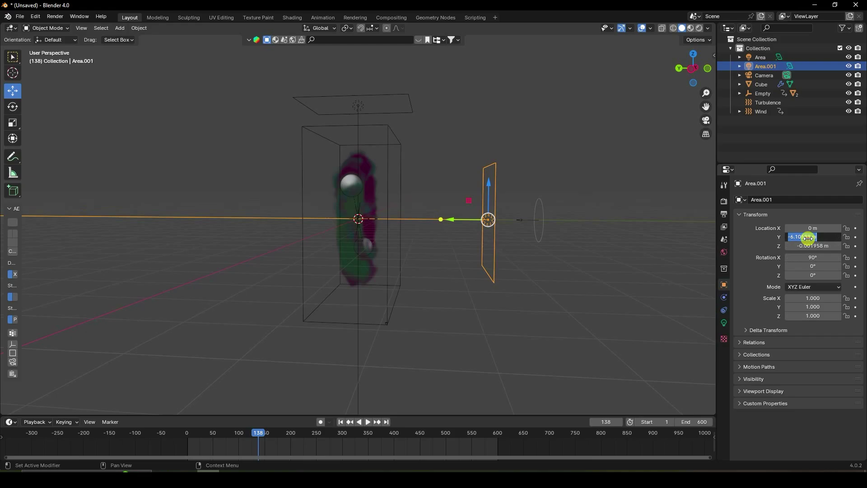
text(-7)
key(Return)
click(810, 245)
text(0)
key(Return)
Copy the original Area light to the far left, lowered and rotated to face the smoke
middle_drag(565, 257, 466, 300)
click(358, 110)
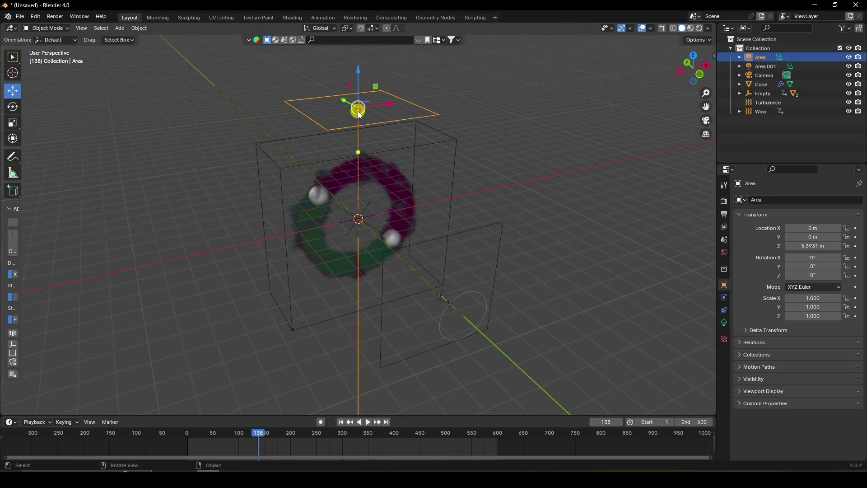
key(ctrl+c)
key(ctrl+v)
drag(383, 102, 205, 164)
drag(135, 101, 171, 239)
middle_drag(228, 267, 87, 142)
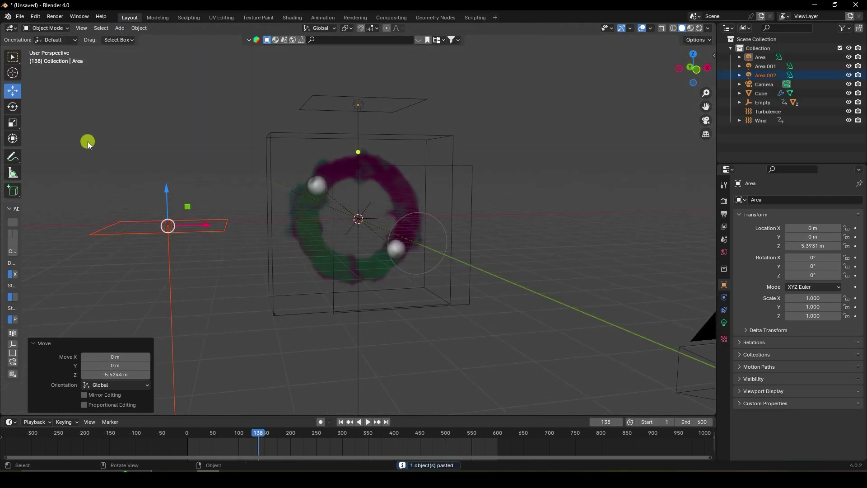
click(14, 107)
drag(149, 198, 134, 245)
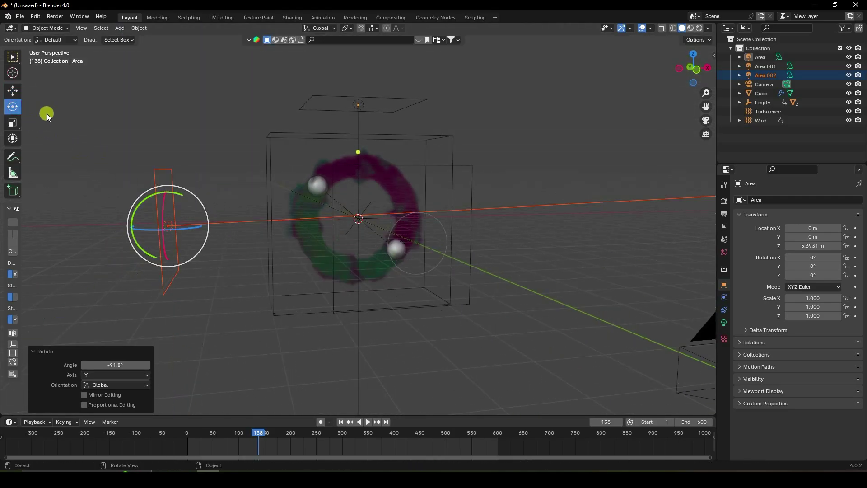
click(17, 90)
Paste another copy onto the right side and rotate it to face the smoke
key(ctrl+c)
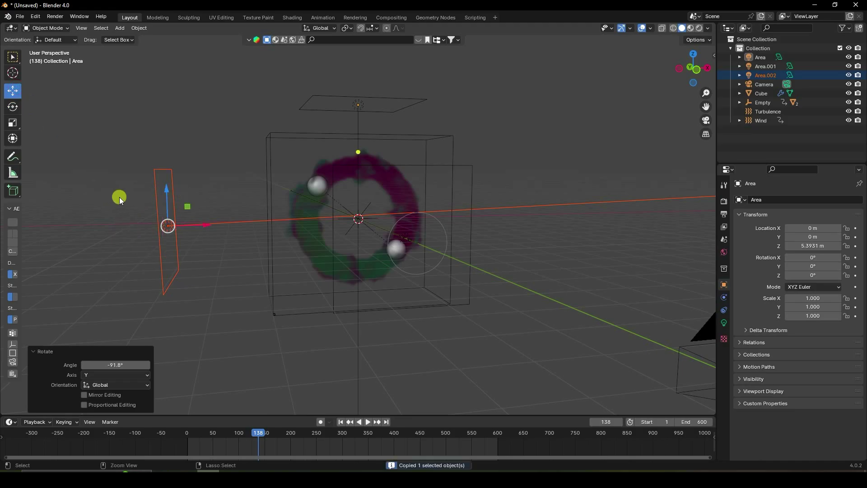
key(ctrl+v)
key(g)
click(537, 249)
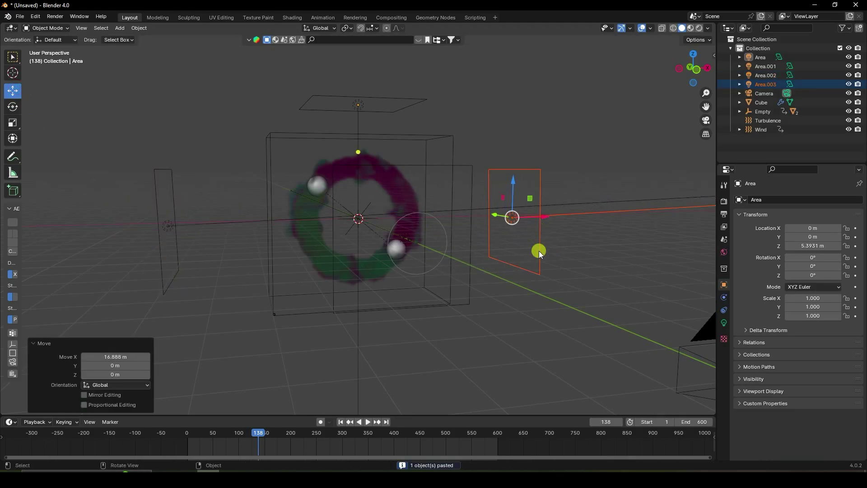
middle_drag(538, 250, 521, 253)
click(13, 106)
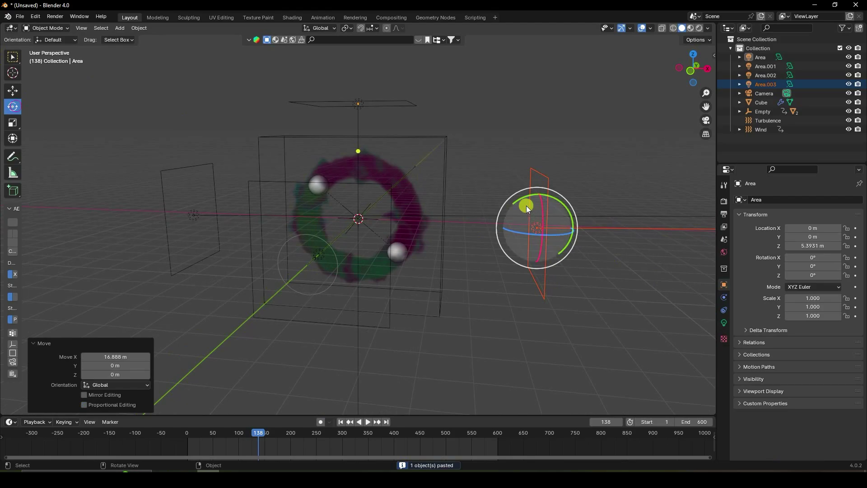
drag(524, 199, 551, 286)
middle_drag(436, 266, 483, 269)
scroll(449, 219, up, 3)
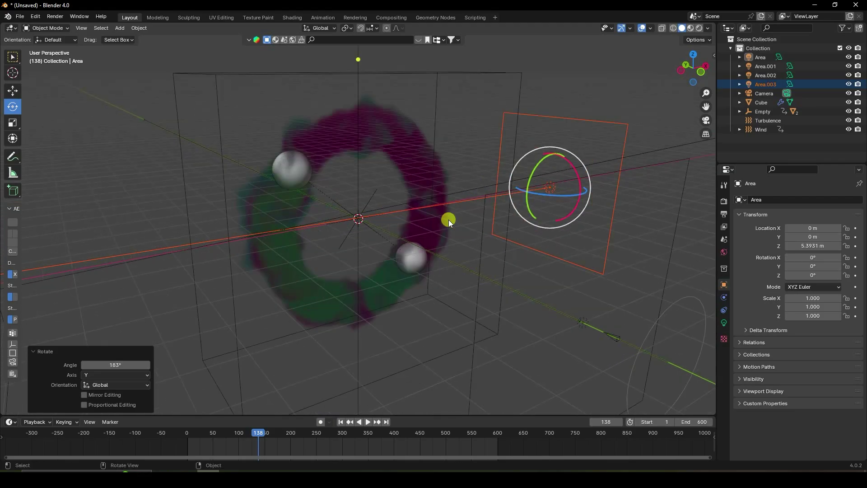
click(724, 251)
Plug an Environment Texture loaded with brown_photostudio_02_4k.exr into the world colour, then view through the camera
click(788, 260)
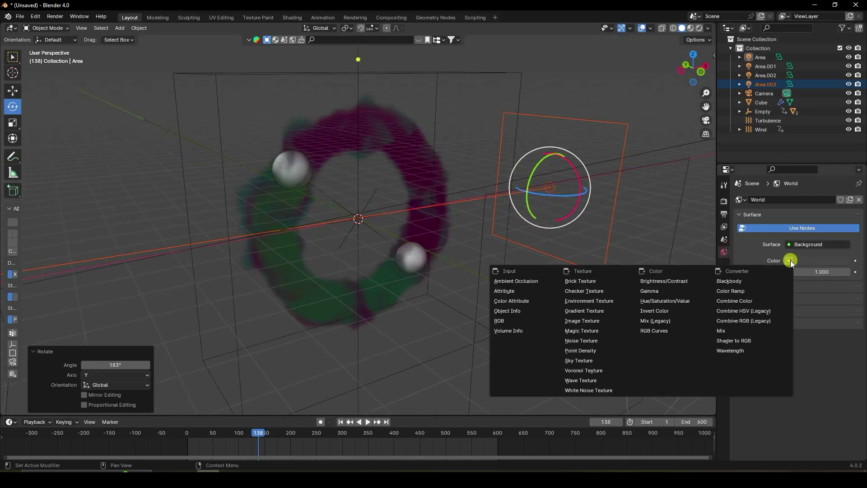
click(592, 302)
click(835, 271)
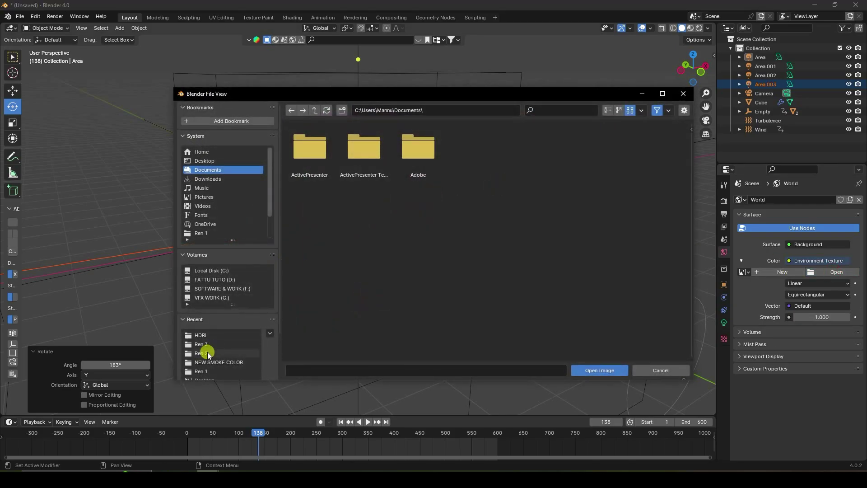
click(202, 335)
click(360, 209)
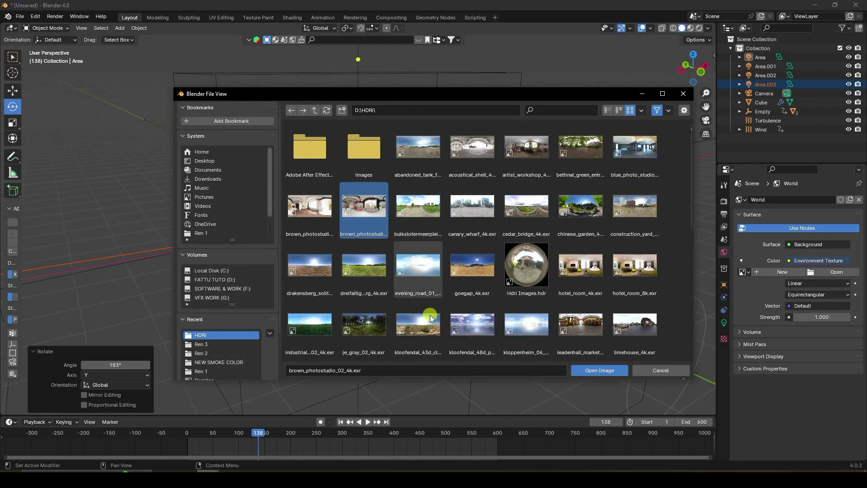
click(591, 370)
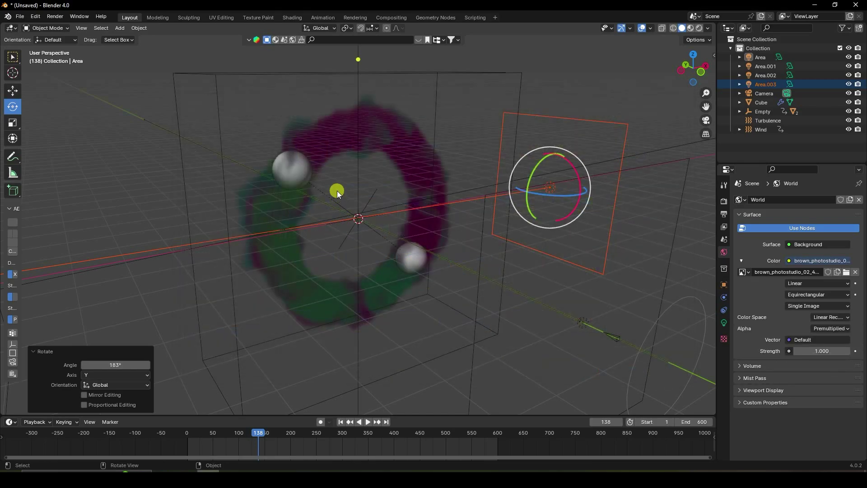
key(KP_0)
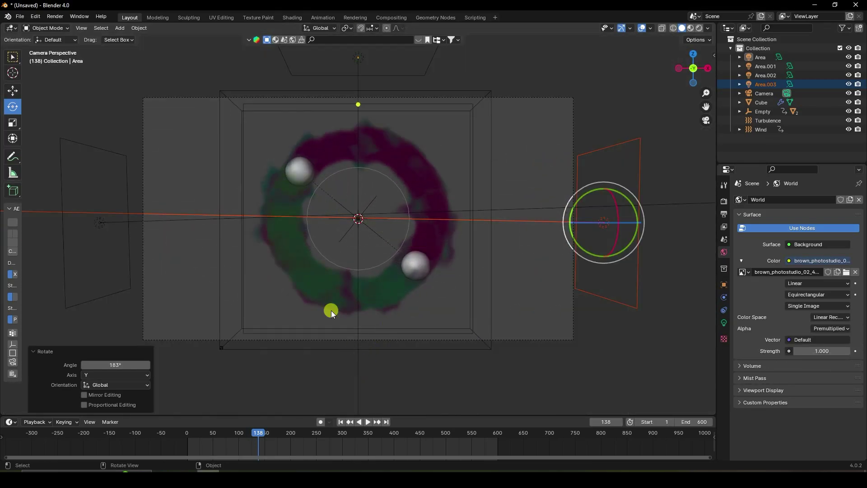
scroll(344, 269, up, 2)
Add a mesh plane and scale it up to about 2.987
click(120, 28)
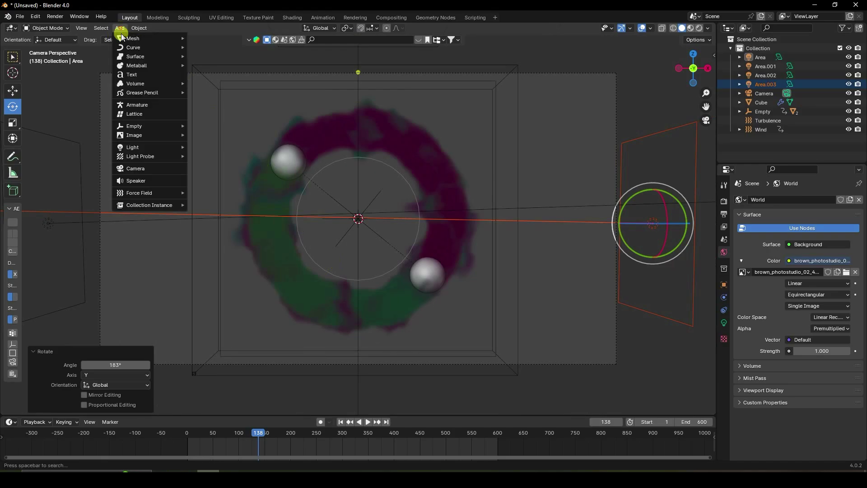
mouse_move(131, 38)
click(242, 35)
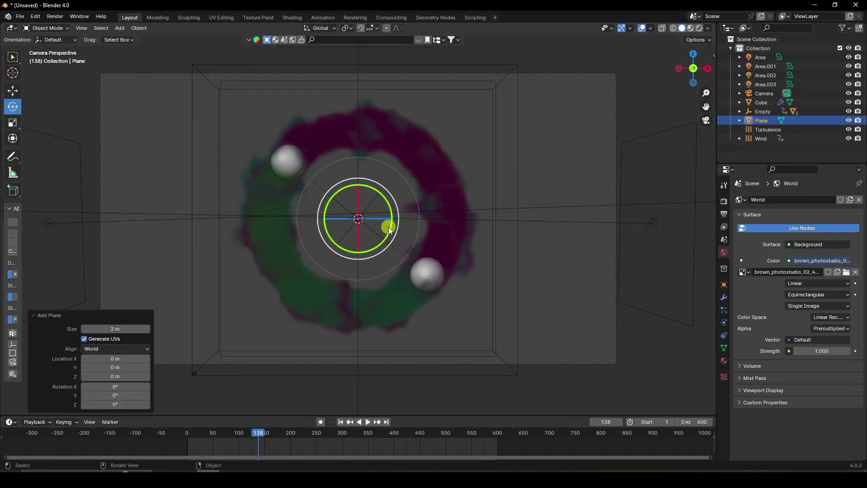
click(12, 90)
middle_drag(217, 169, 405, 246)
key(s)
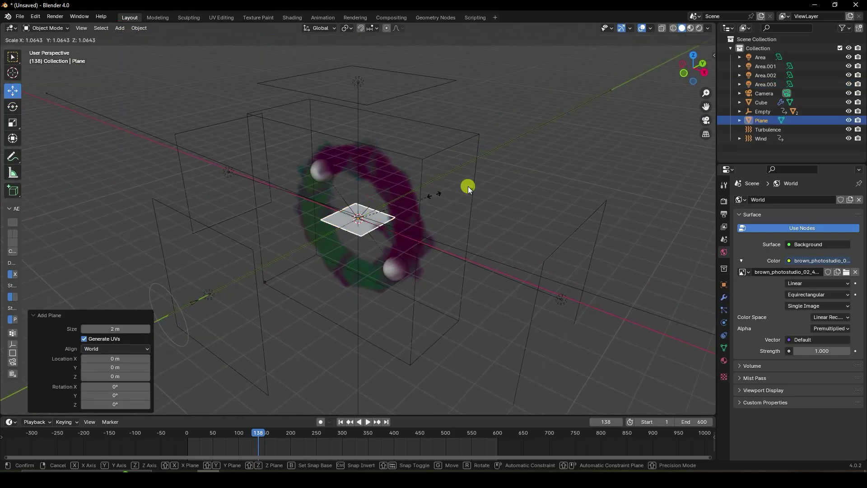
click(654, 147)
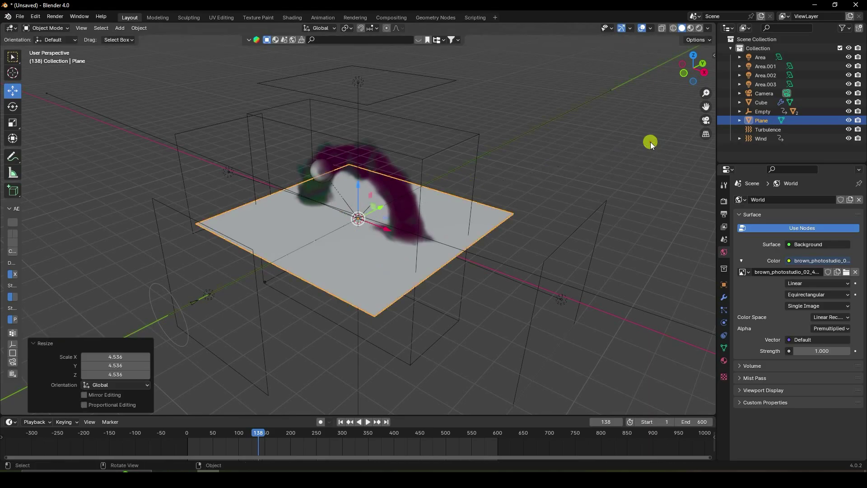
scroll(420, 184, down, 5)
key(s)
click(536, 175)
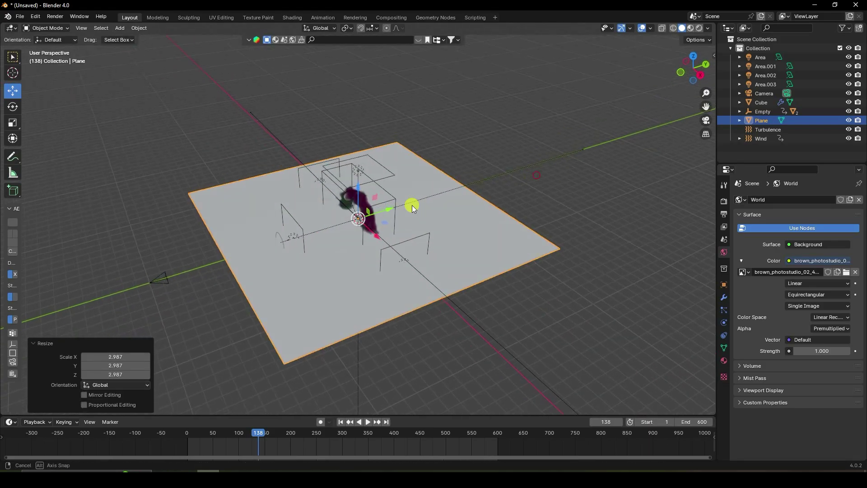
Lower the plane along Z to -0.31509 m, just beneath the smoke ring
middle_drag(412, 205, 358, 193)
key(g)
key(z)
click(383, 249)
middle_drag(383, 249, 352, 253)
key(g)
key(z)
click(360, 220)
key(g)
key(z)
click(361, 248)
click(51, 28)
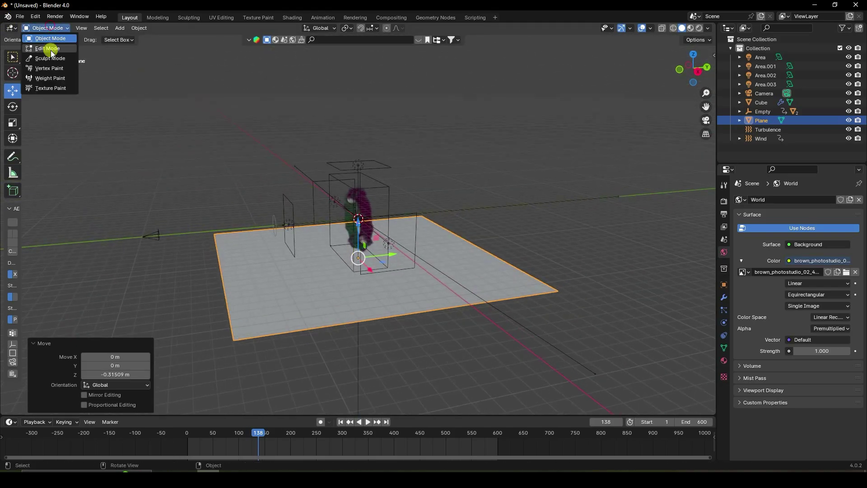
click(49, 49)
Extrude the plane's back edge upward into a backdrop wall
key(2)
click(487, 246)
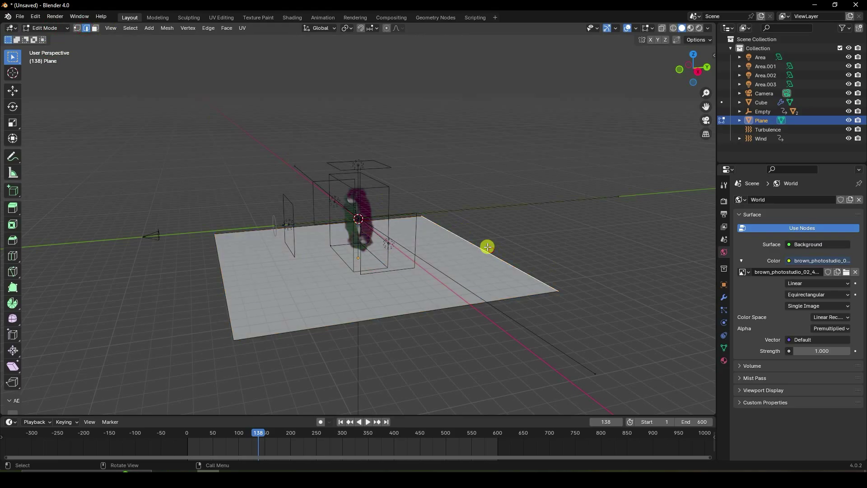
key(e)
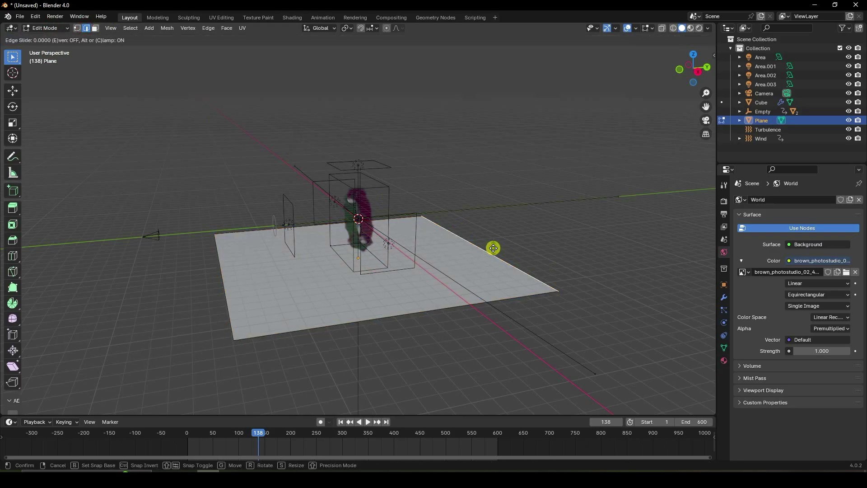
key(Escape)
click(6, 93)
drag(484, 213, 485, 61)
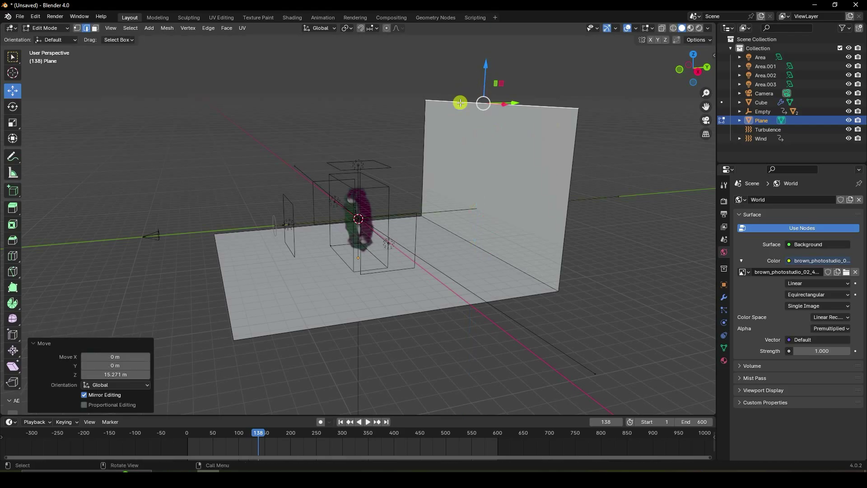
click(501, 261)
Add a Bevel modifier with 0.2 m amount and 30 segments to round the floor-wall corner
click(724, 297)
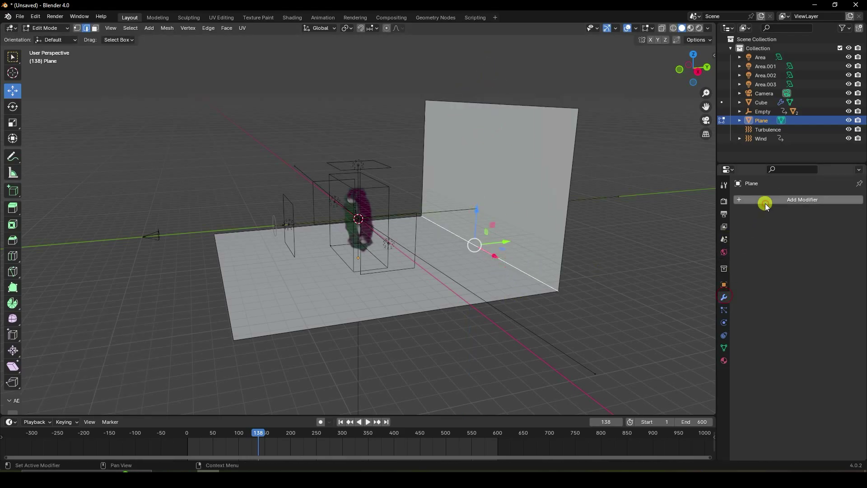
click(766, 205)
mouse_move(729, 236)
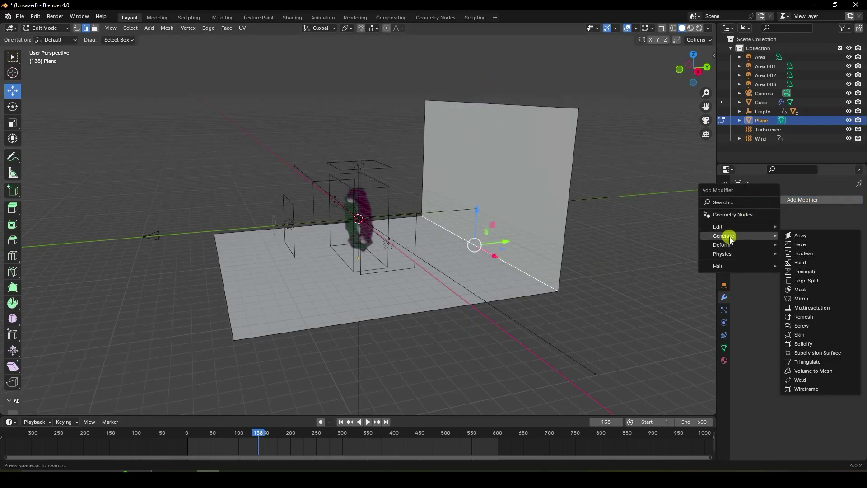
click(805, 247)
click(819, 248)
text(0.)
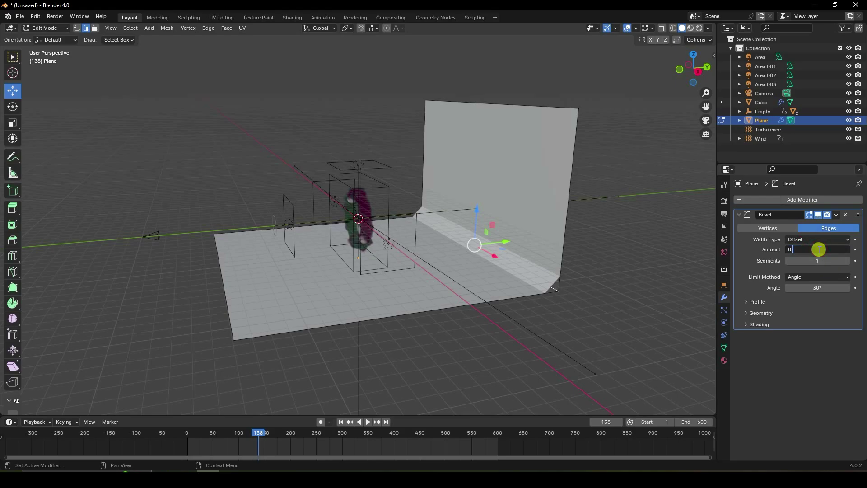
text(2)
key(Return)
click(822, 262)
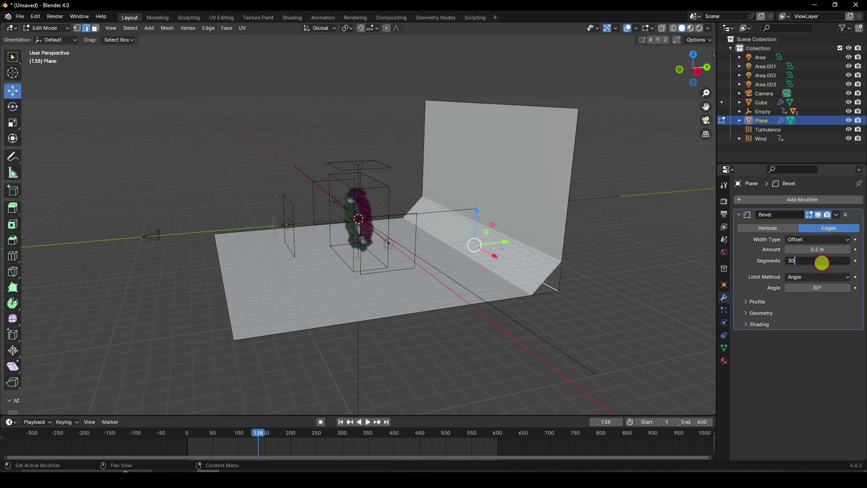
text(30)
key(Return)
Return to Object Mode and shade the backdrop smooth
click(47, 28)
click(48, 39)
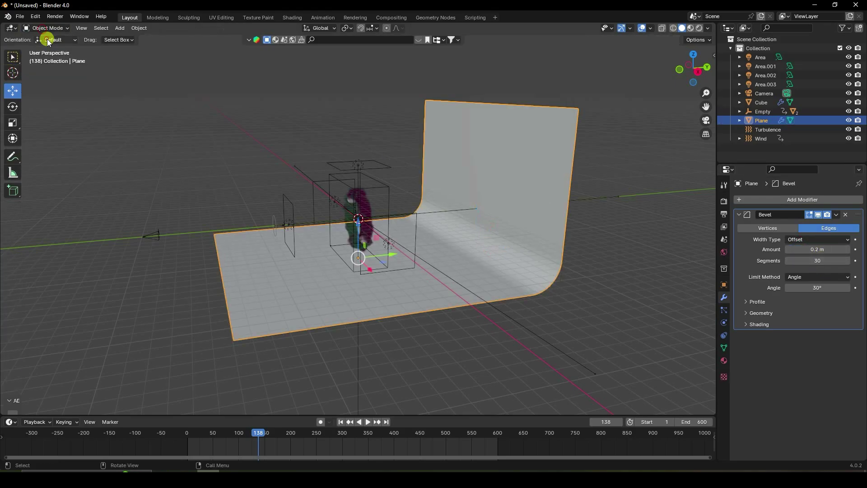
right_click(497, 169)
click(496, 168)
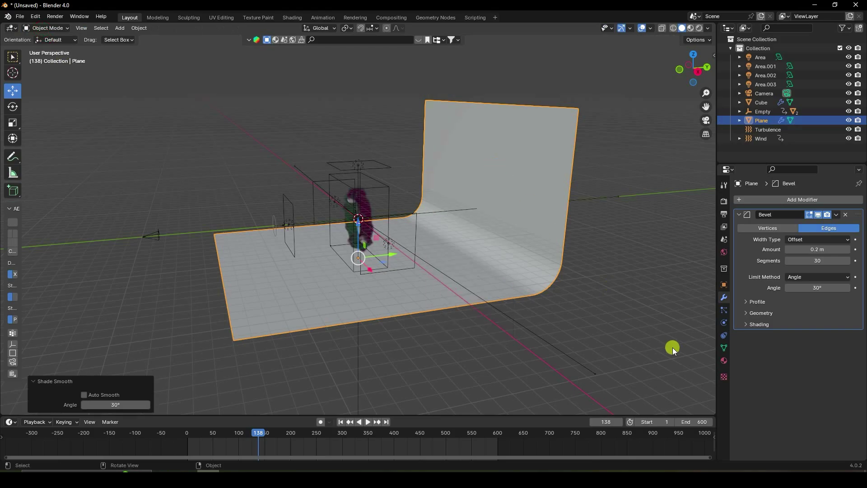
Create a new material for the backdrop with black base colour and 0.4 roughness
click(723, 360)
click(762, 240)
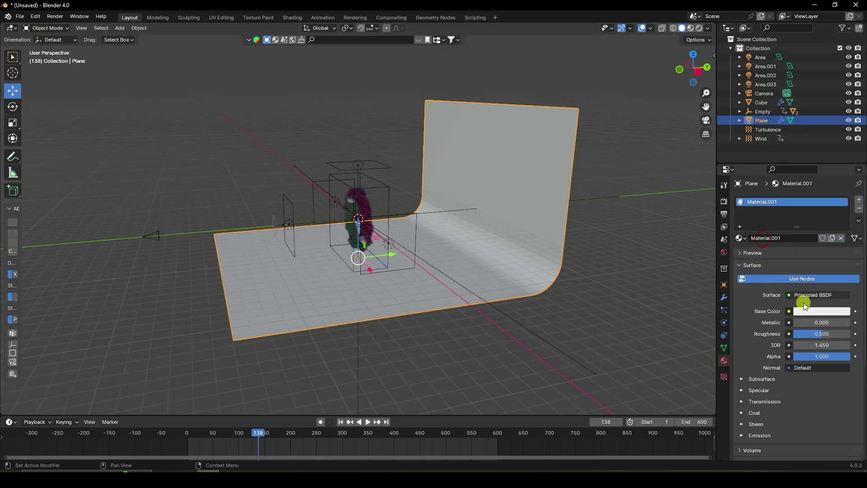
click(803, 311)
drag(842, 222, 843, 249)
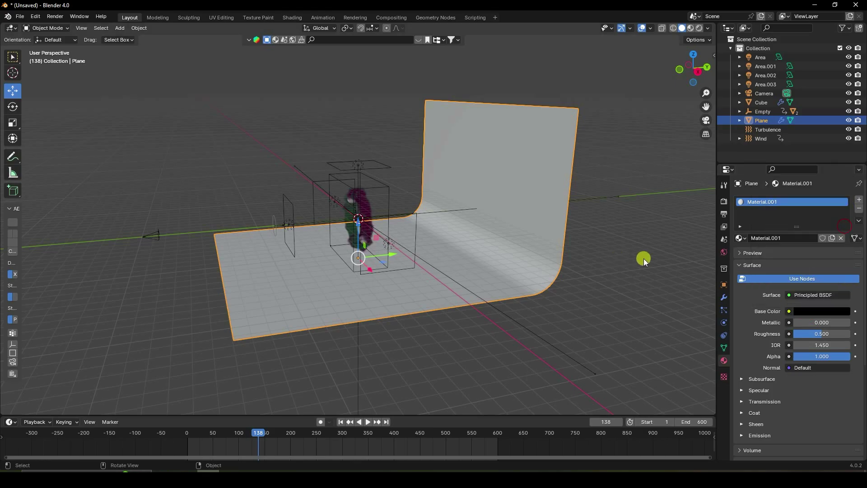
click(813, 334)
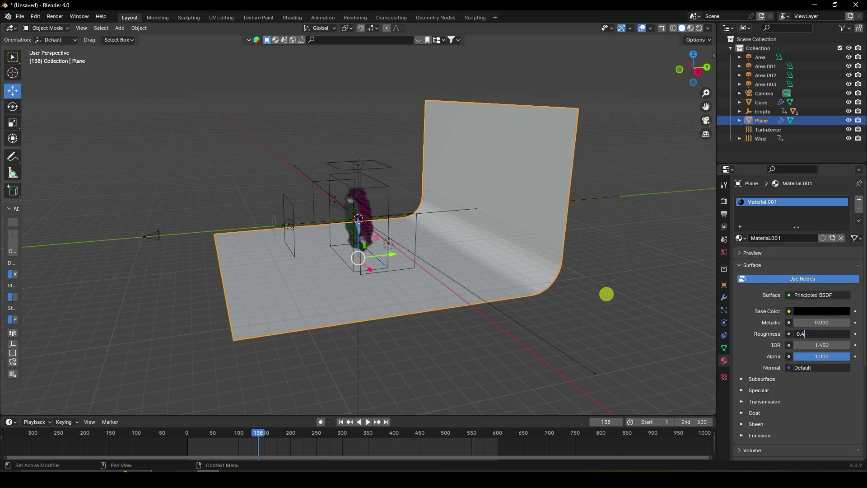
key(Return)
key(KP_0)
scroll(343, 204, up, 4)
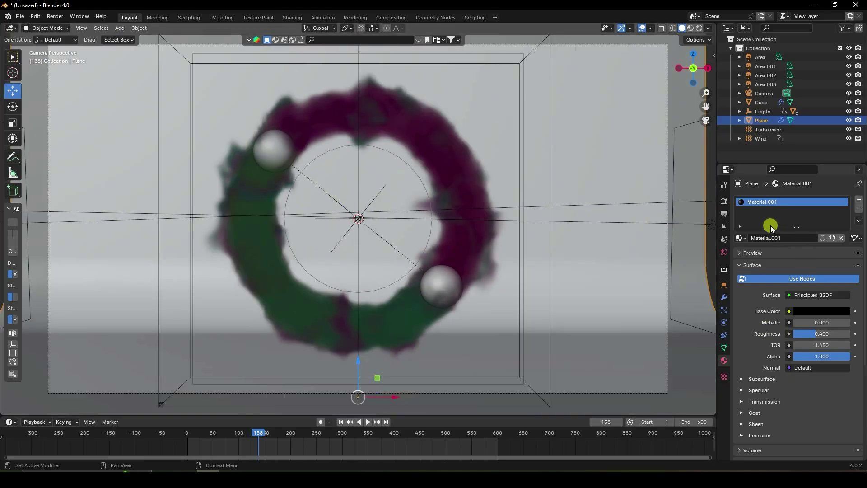
Set the render engine to Cycles on GPU Compute with 256 max render samples
click(724, 201)
click(805, 202)
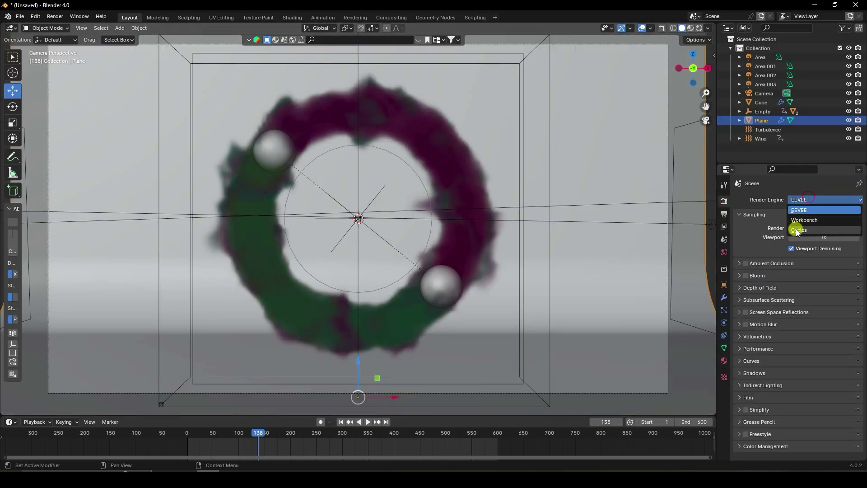
click(797, 230)
click(807, 221)
click(800, 242)
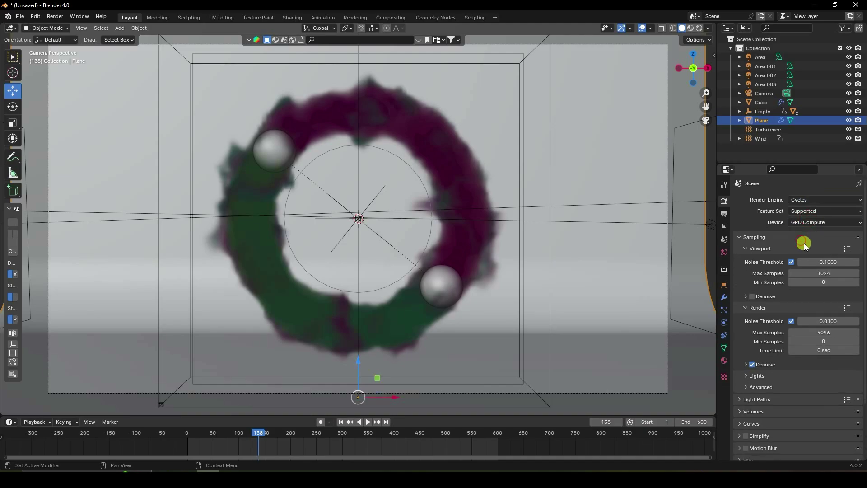
click(822, 332)
key(Return)
Render a test image of the current frame, then close the render window
click(55, 16)
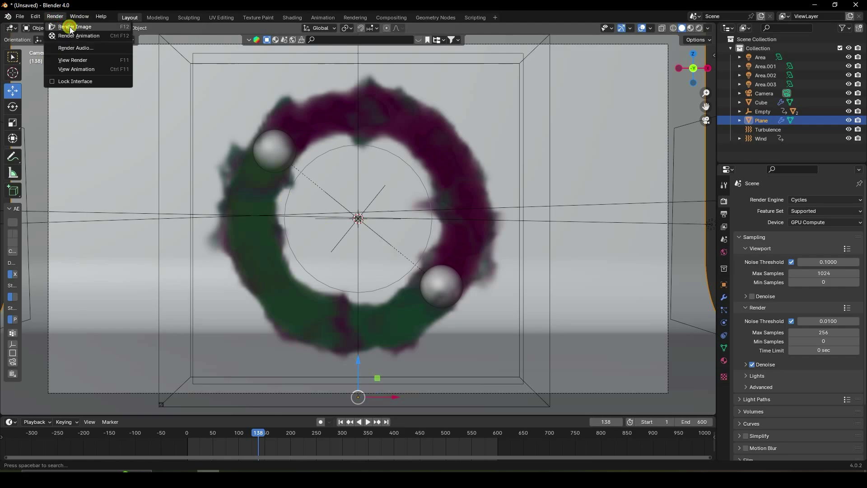
click(71, 28)
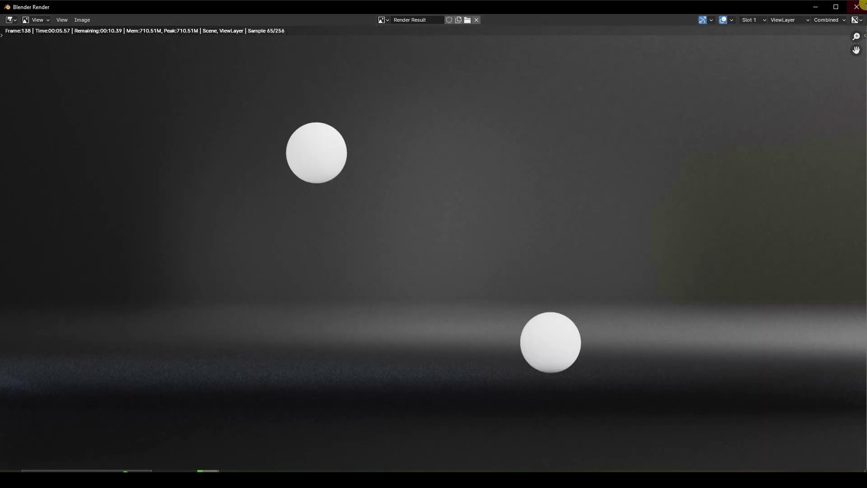
key(Escape)
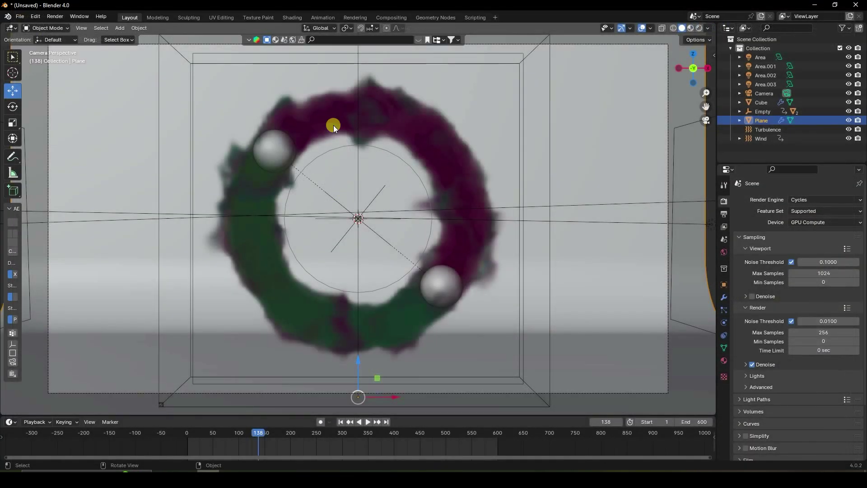
In the Shading workspace, give the Cube a new material and delete its Principled BSDF
click(291, 17)
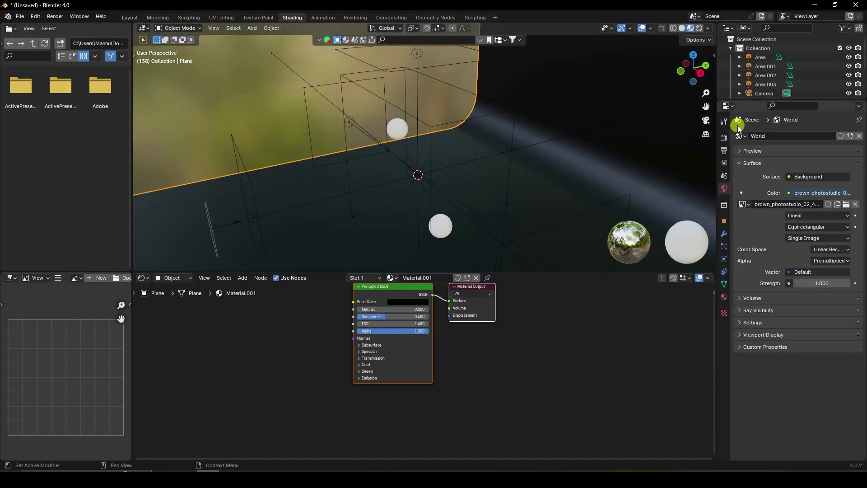
click(761, 54)
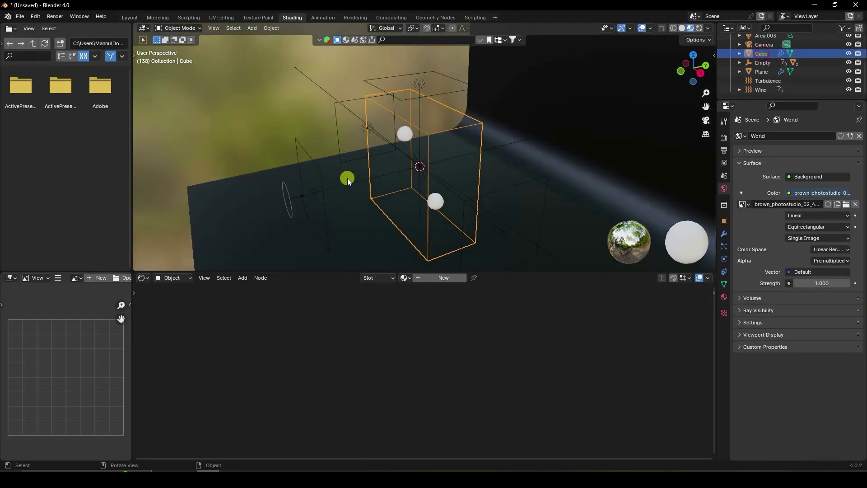
click(427, 278)
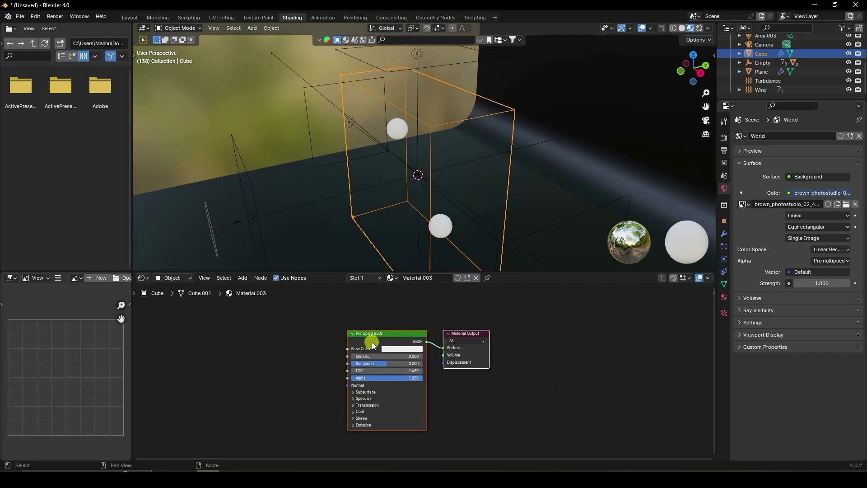
drag(452, 337, 435, 329)
click(382, 317)
key(x)
Add a Principled Volume node and connect it to the Material Output's Volume input
key(shift+a)
click(378, 313)
text(pri)
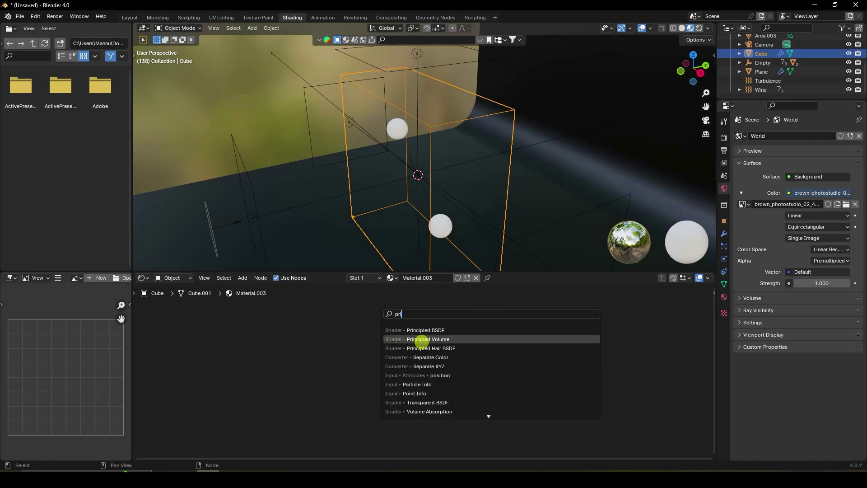
click(416, 339)
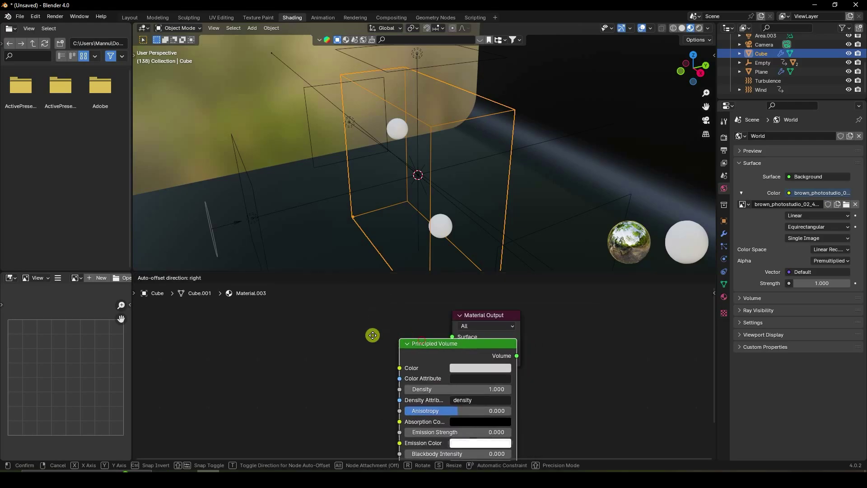
click(285, 311)
drag(403, 329, 452, 347)
drag(327, 318, 389, 325)
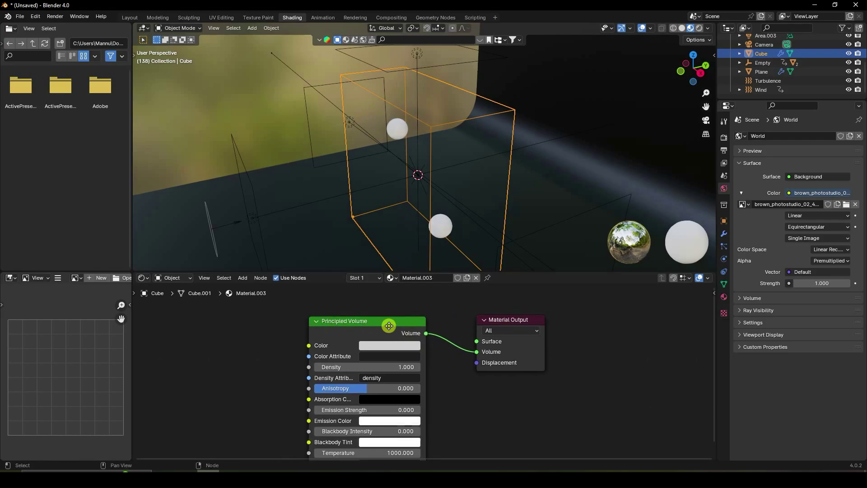
middle_drag(240, 334, 317, 335)
Add an Attribute node and connect its Color output to the Principled Volume's Color input
key(shift+a)
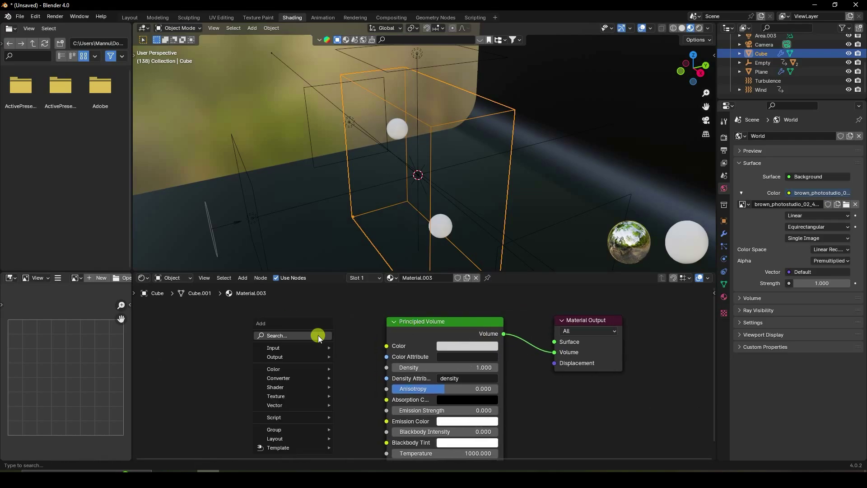
click(318, 335)
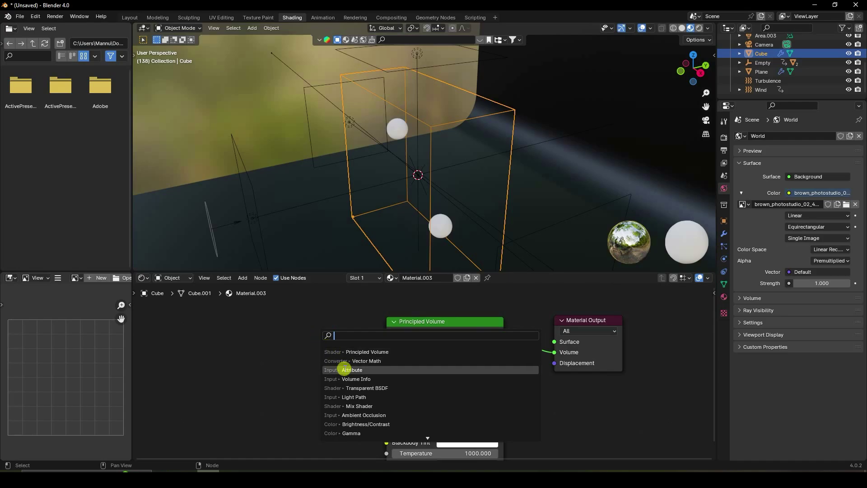
click(348, 369)
click(190, 331)
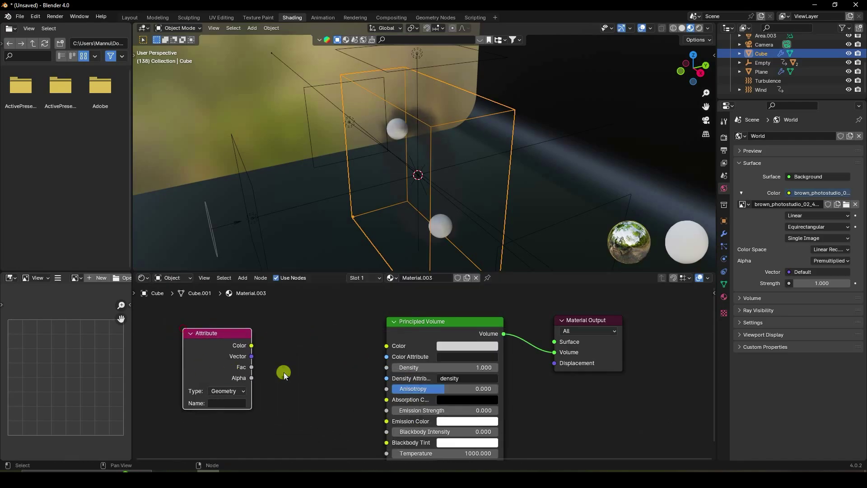
middle_drag(253, 346, 309, 346)
drag(307, 345, 440, 344)
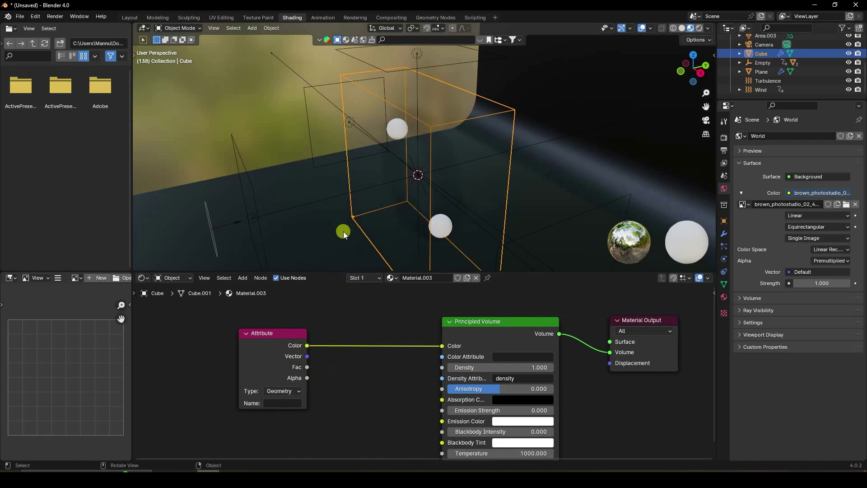
Set the Attribute node's name to 'color' and orbit around the tinted smoke ring
scroll(241, 365, up, 2)
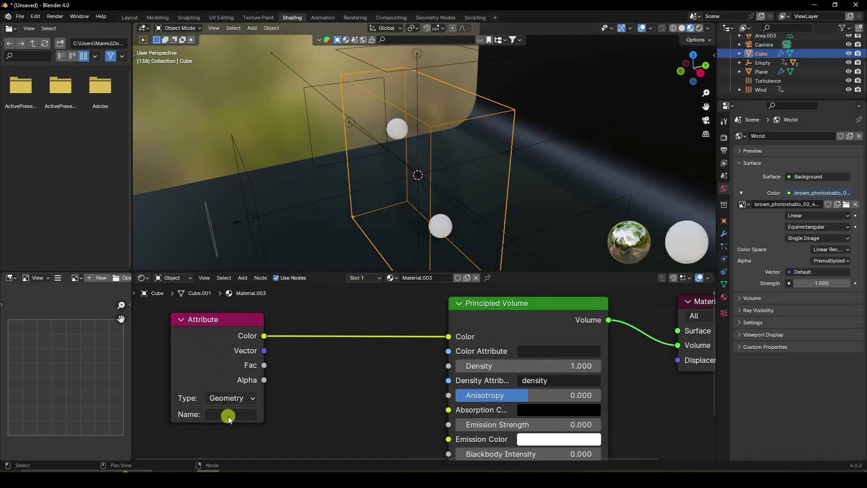
text(color)
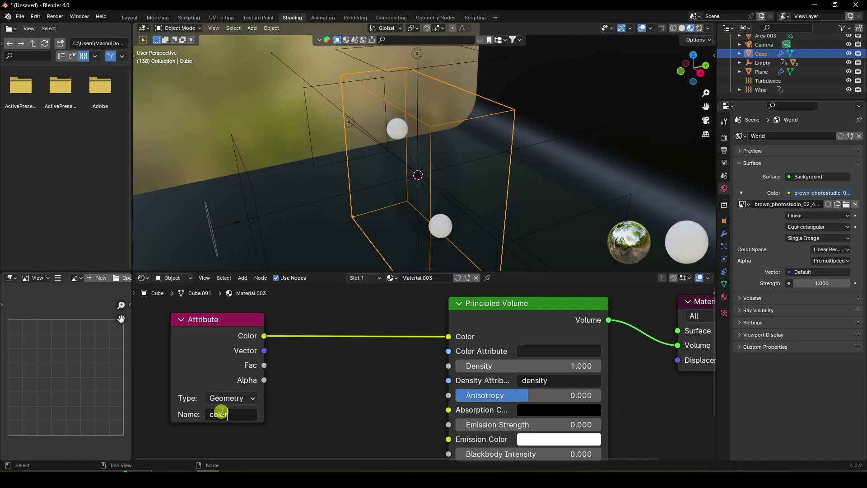
key(Return)
middle_drag(379, 205, 454, 162)
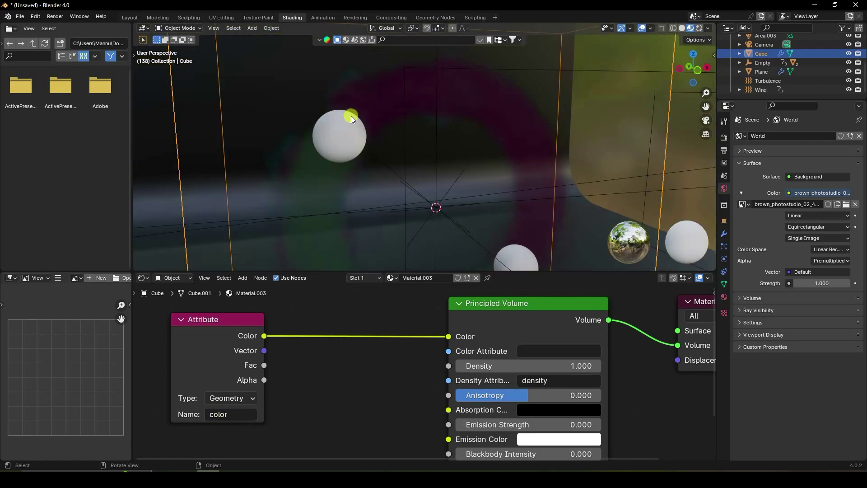
middle_drag(407, 102, 376, 105)
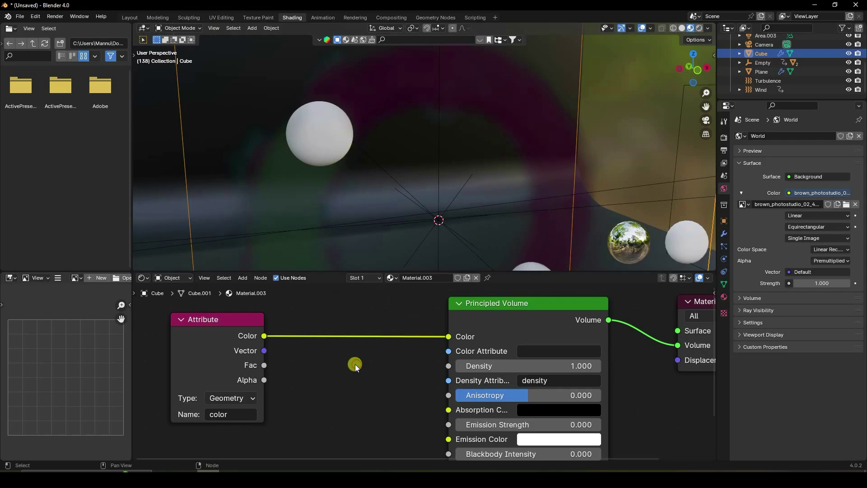
Insert a Vector Math node set to Scale with factor 5 between Attribute and Principled Volume
key(shift+a)
click(329, 346)
text(vec)
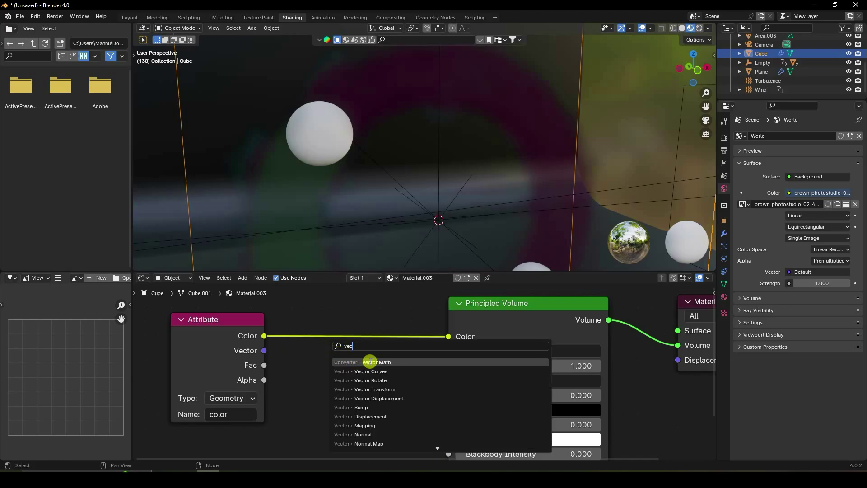
click(370, 362)
click(311, 300)
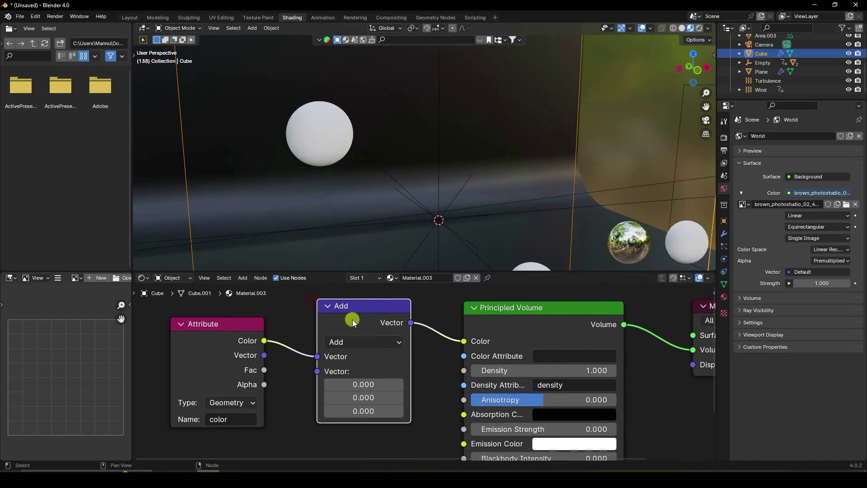
scroll(352, 321, down, 1)
click(356, 346)
click(353, 333)
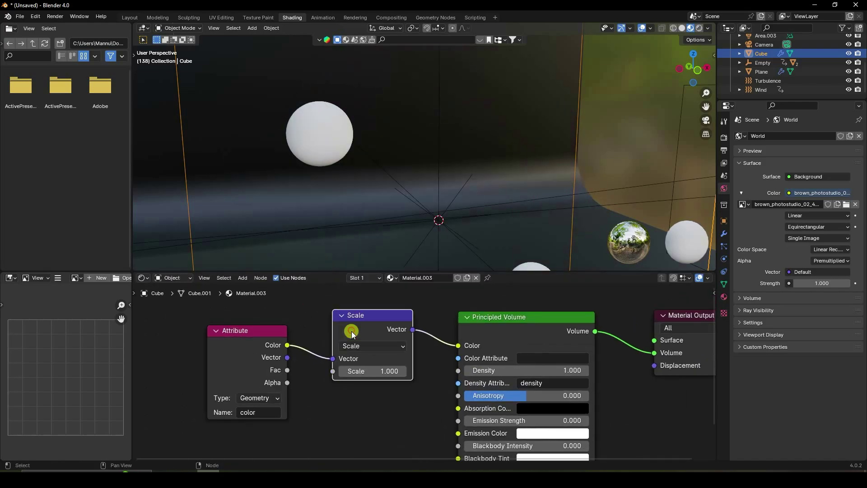
click(374, 368)
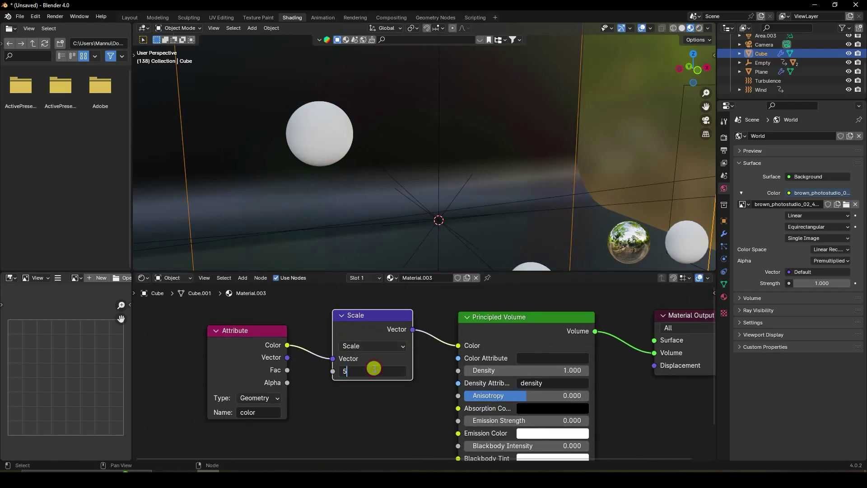
key(Return)
Set the Principled Volume density to 25
scroll(397, 207, down, 4)
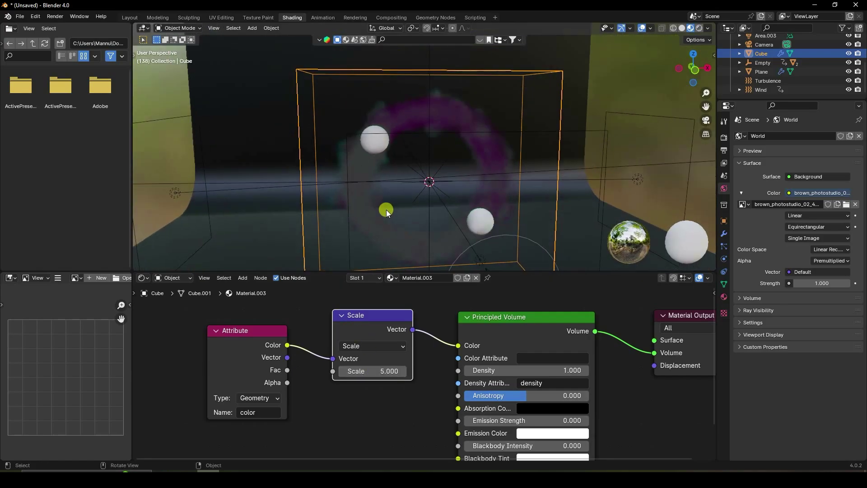
click(528, 370)
text(25)
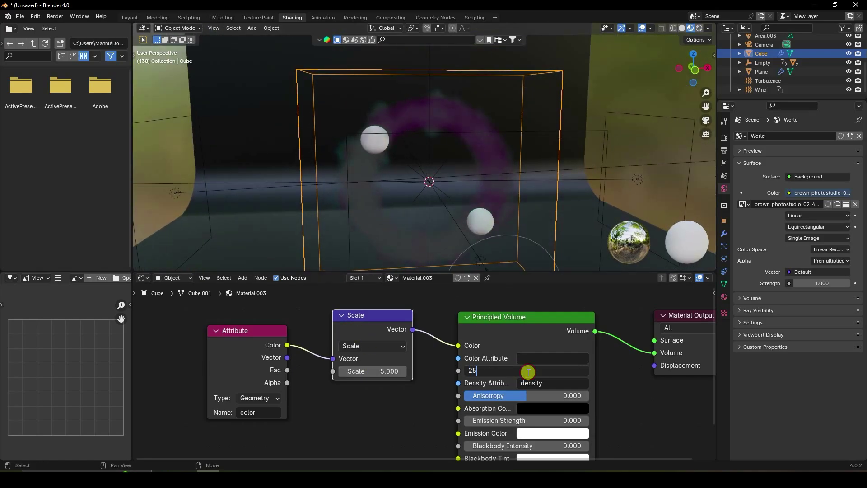
key(Return)
Render a test image of the current frame, close it, and return to the Layout workspace
scroll(427, 346, down, 2)
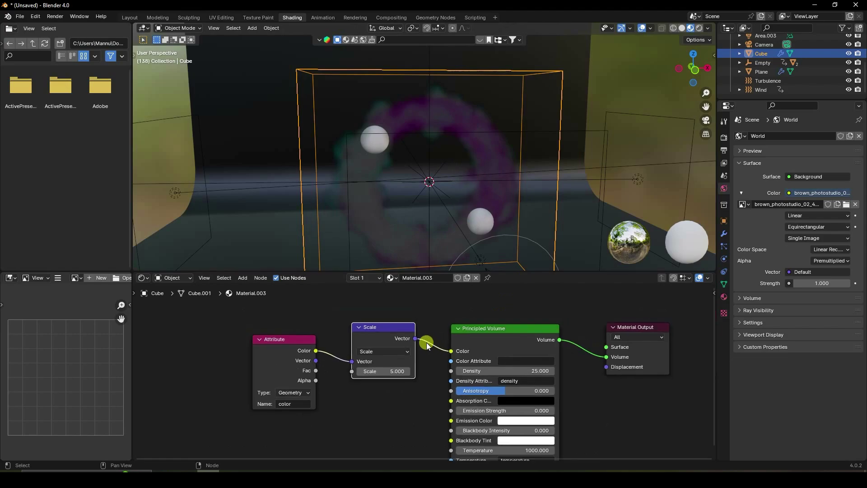
scroll(435, 403, up, 1)
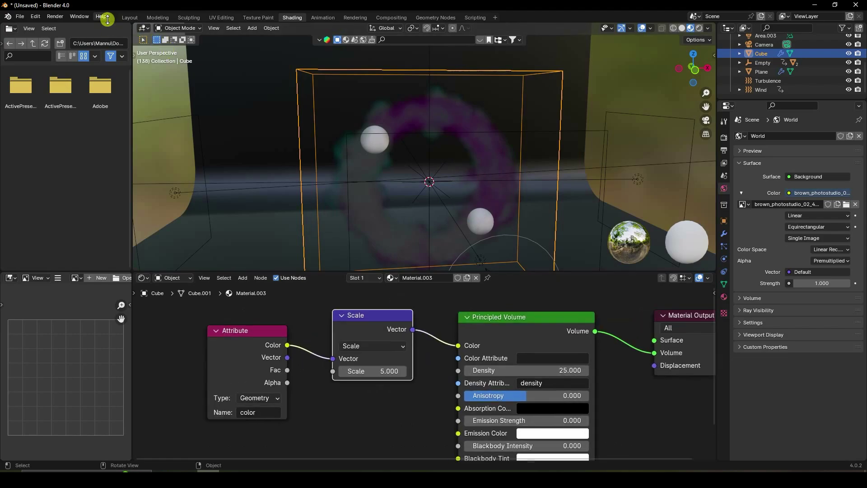
click(54, 16)
click(63, 25)
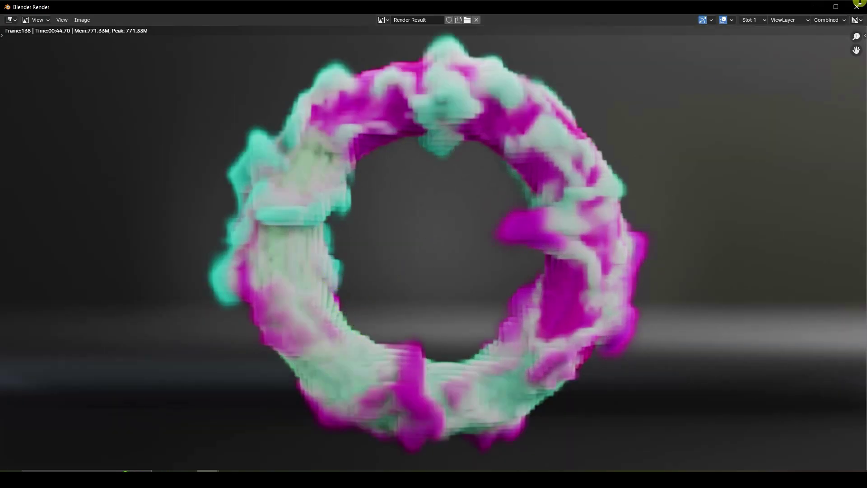
click(856, 6)
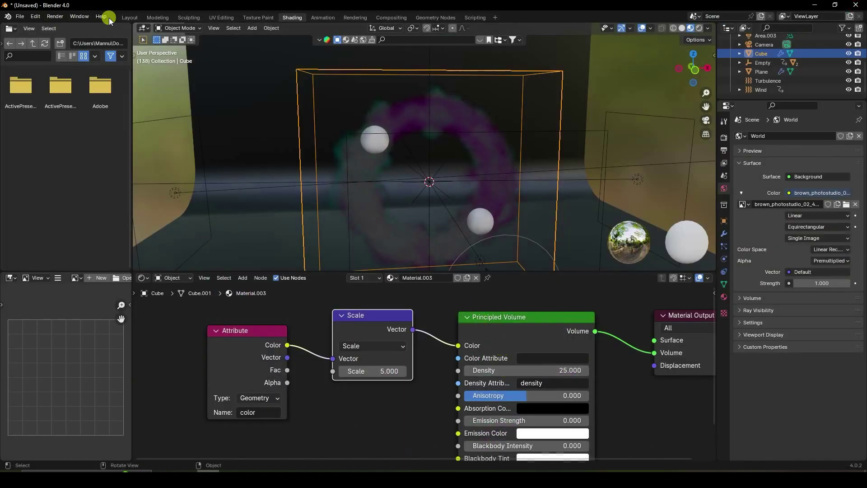
click(129, 17)
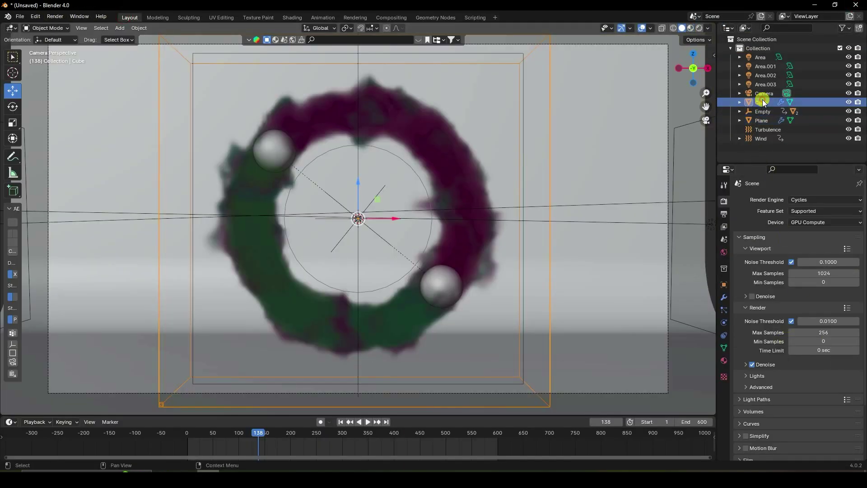
Select the smoke domain cube and free its existing smoke cache
click(723, 322)
scroll(755, 343, down, 8)
click(757, 345)
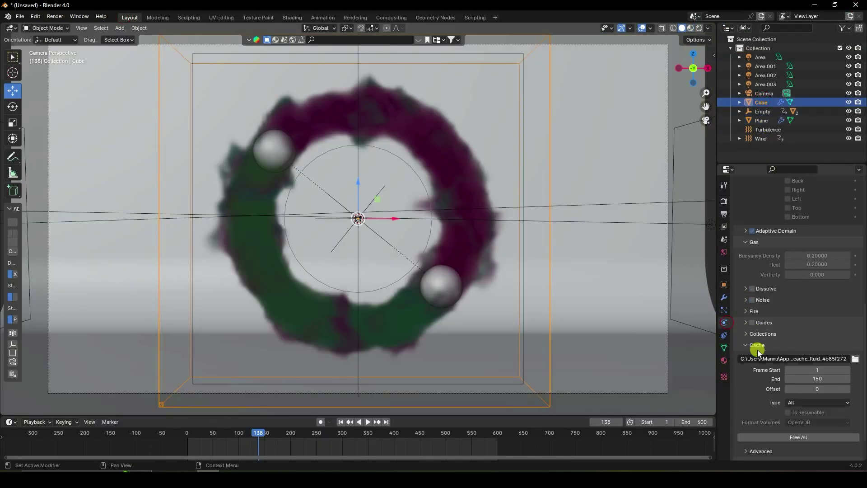
scroll(757, 349, down, 2)
click(799, 406)
scroll(782, 399, up, 12)
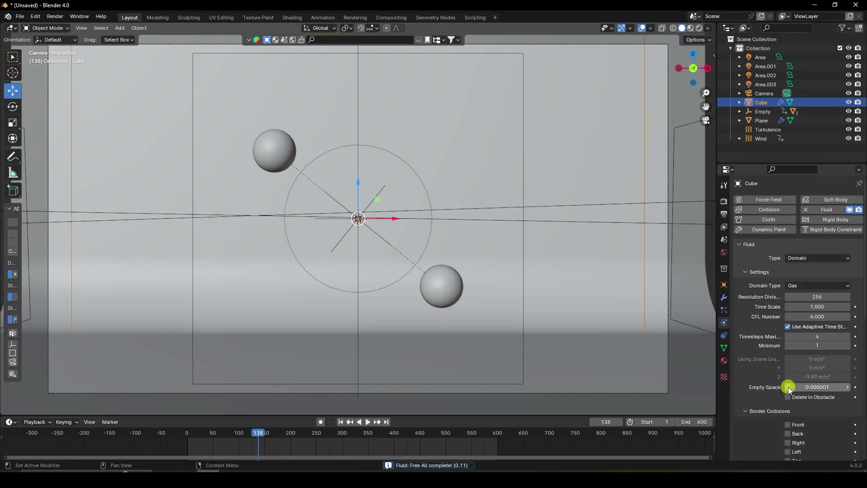
Set the domain resolution divisions to 512 and the cache end frame to 100
click(825, 296)
text(512)
key(Return)
scroll(773, 327, down, 10)
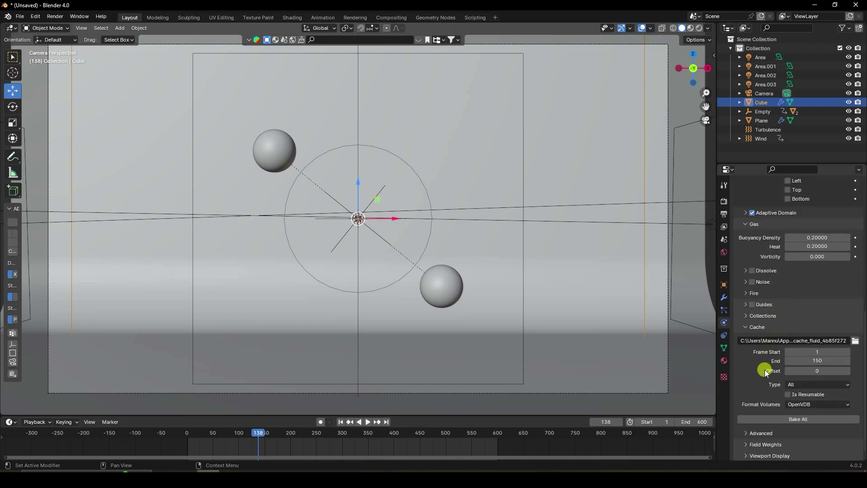
scroll(768, 366, down, 1)
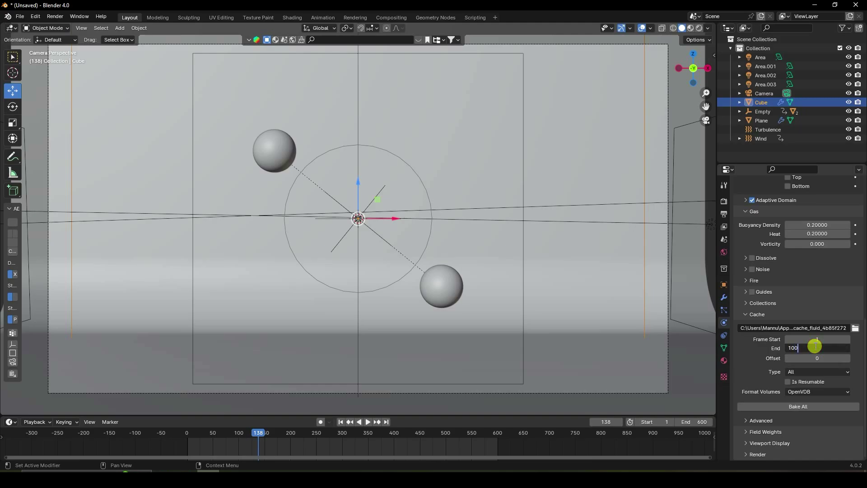
click(814, 345)
text(100)
key(Return)
Set the Turbulence force field strength to 0.4
click(765, 130)
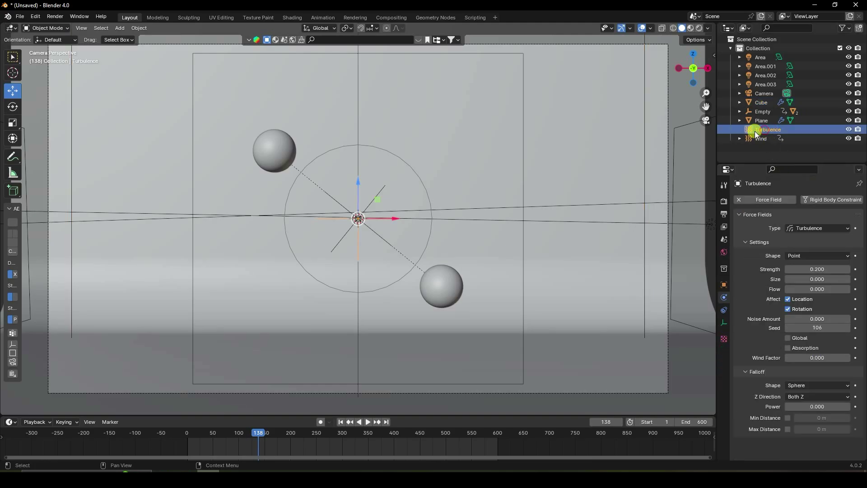
click(819, 269)
text(0)
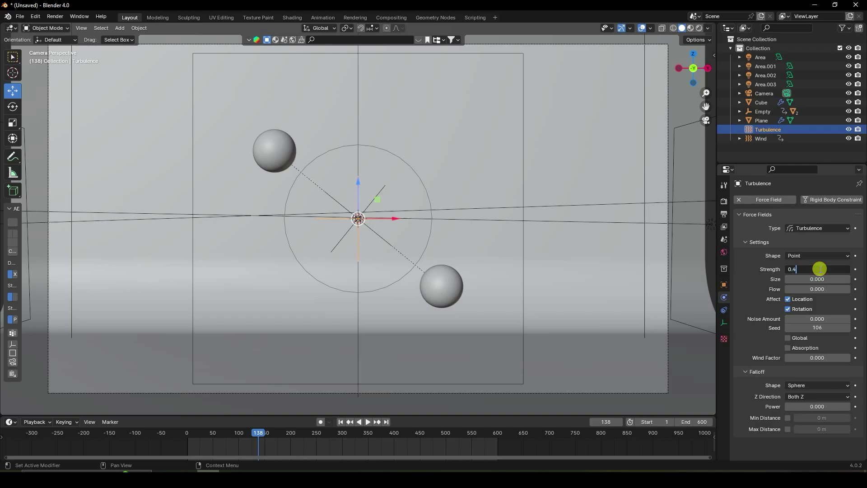
text(.4)
key(Return)
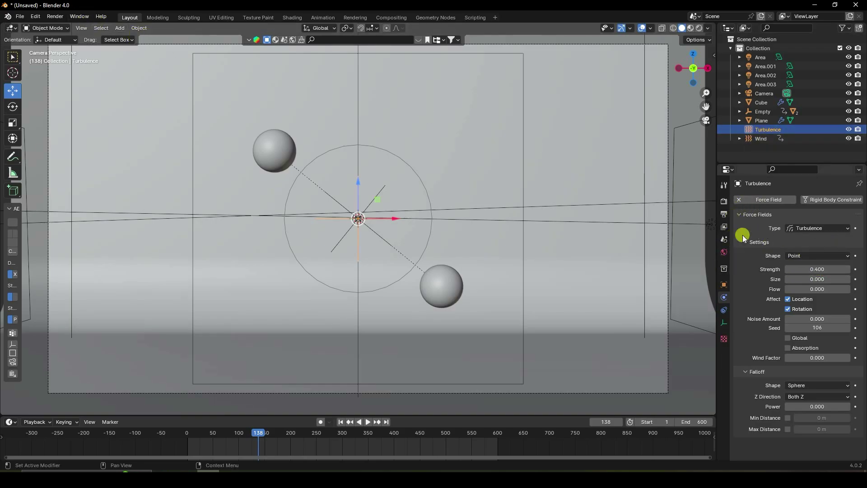
Reselect the domain cube and bake all of the smoke simulation
click(763, 103)
scroll(782, 321, down, 15)
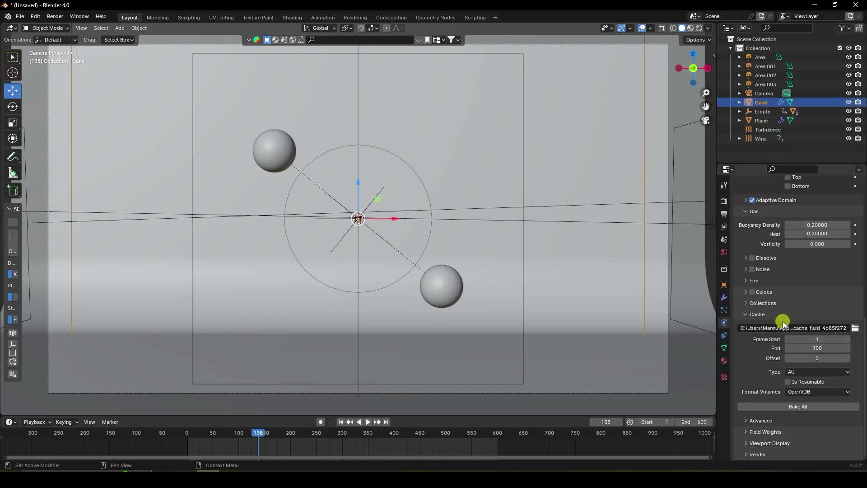
click(795, 406)
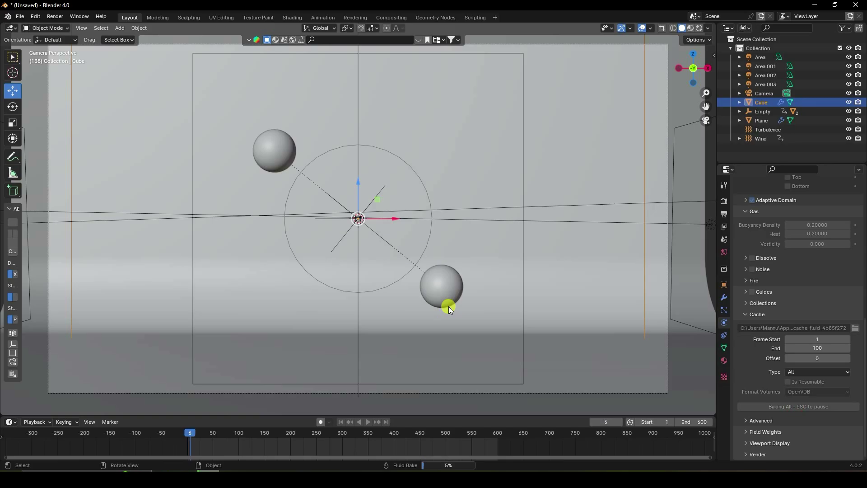
Go to frame 94, render a preview image of the smoke ring, and close the render
click(237, 436)
key(space)
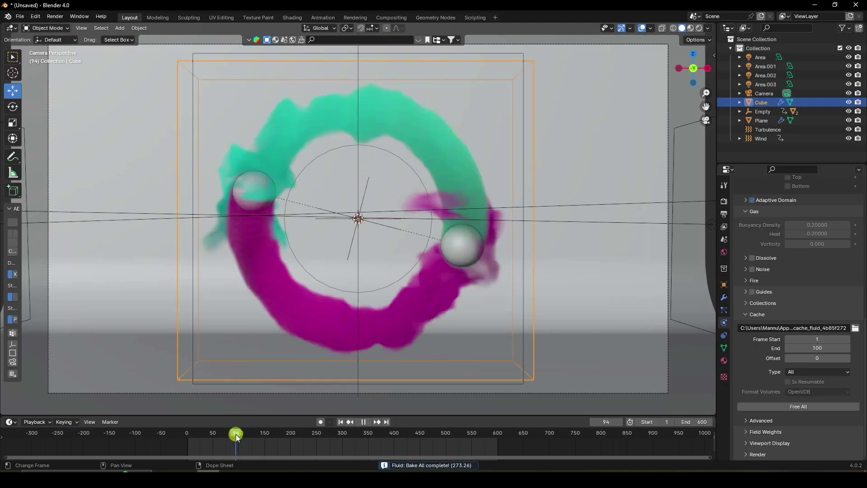
key(space)
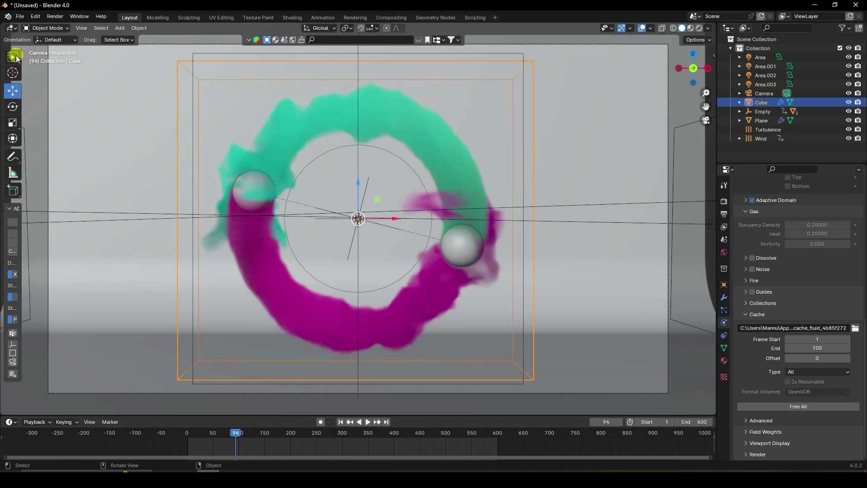
click(55, 16)
click(67, 28)
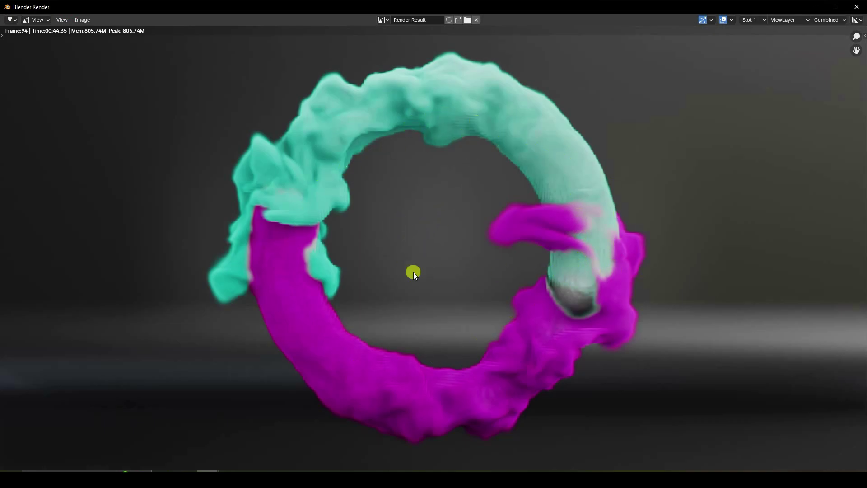
click(857, 7)
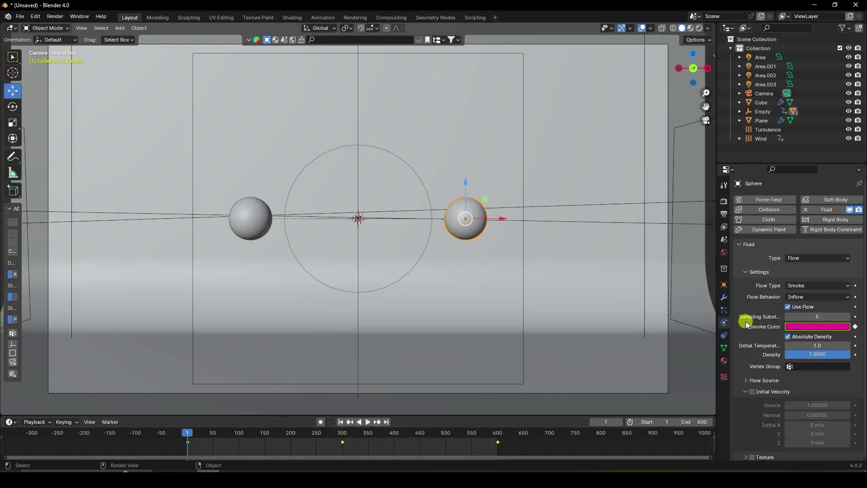
Set the output frame rate to 30 fps
click(723, 216)
click(794, 281)
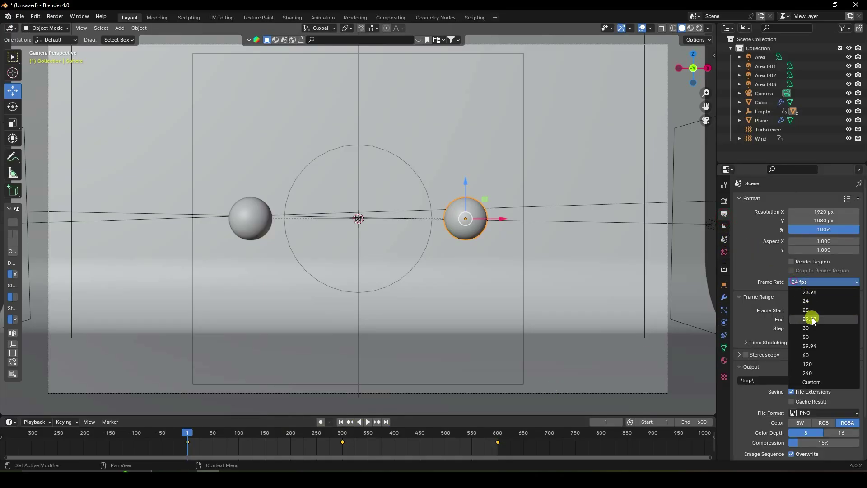
click(811, 326)
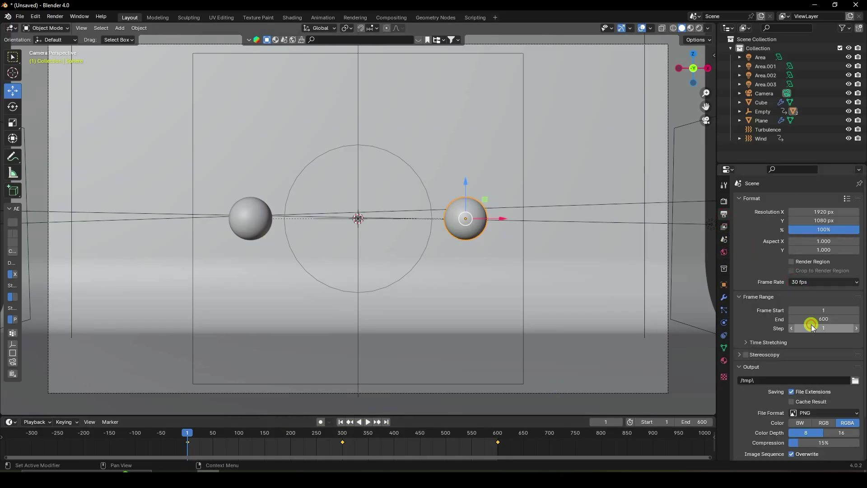
Set the render output path to a new Desktop folder with file name '1'
click(855, 380)
click(204, 161)
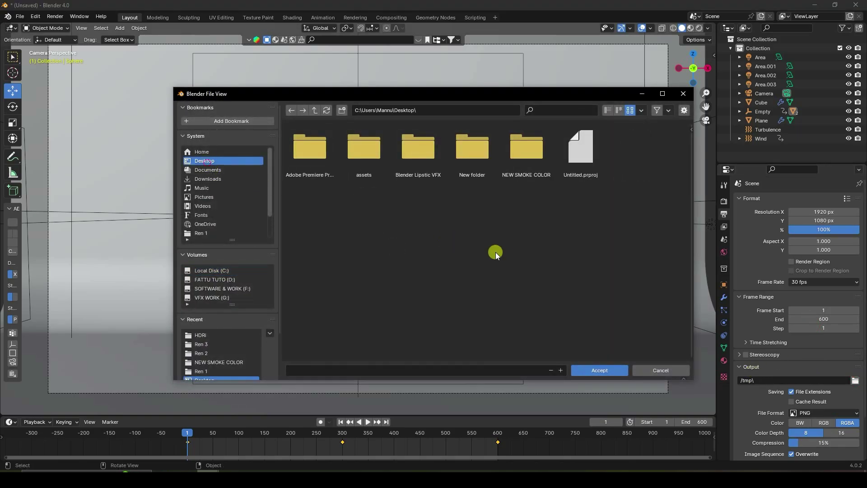
right_click(497, 251)
click(461, 321)
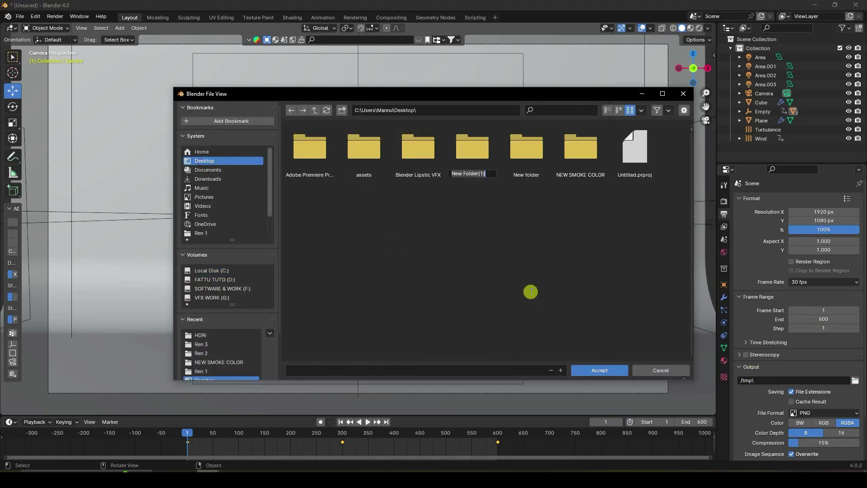
key(Return)
click(426, 367)
text(1)
click(596, 369)
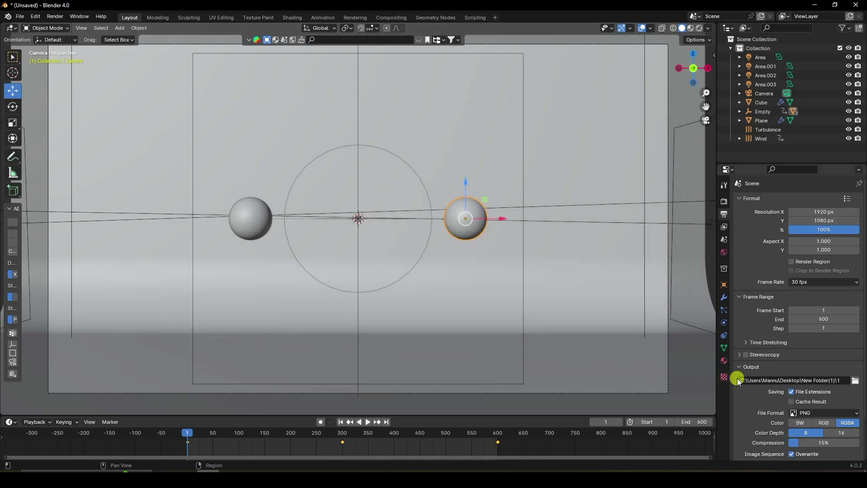
Select the domain cube and start baking the full 600-frame smoke simulation
click(760, 103)
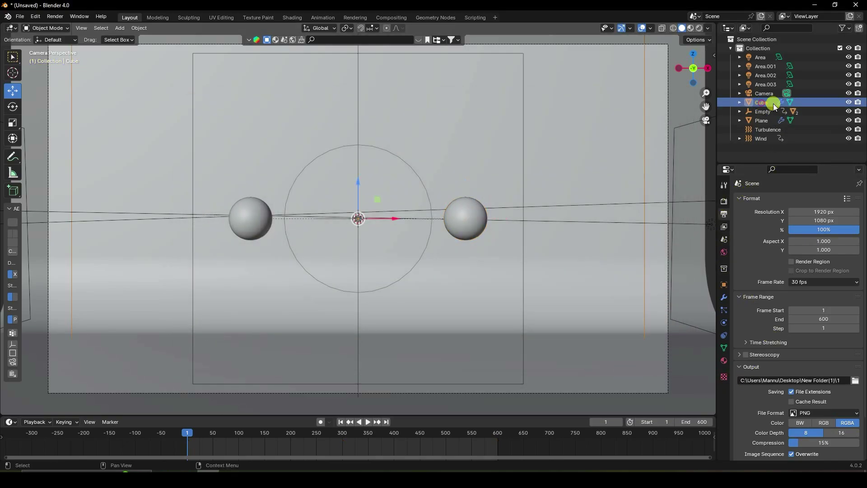
click(724, 322)
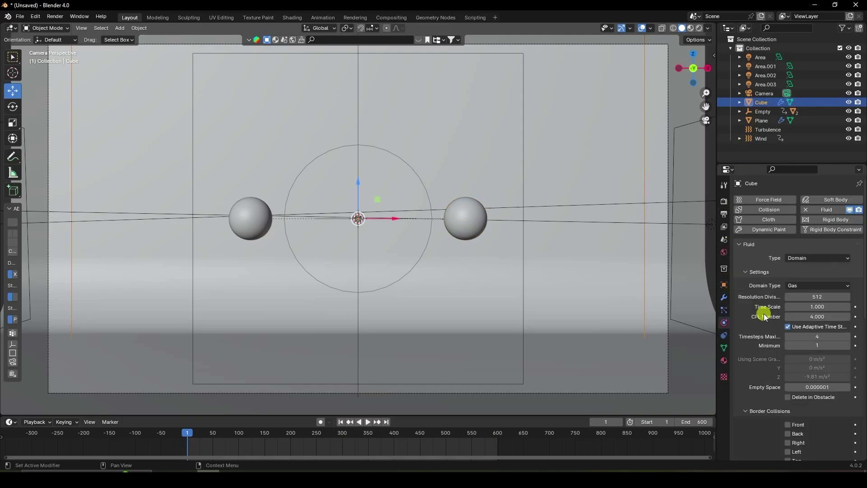
scroll(747, 310, down, 6)
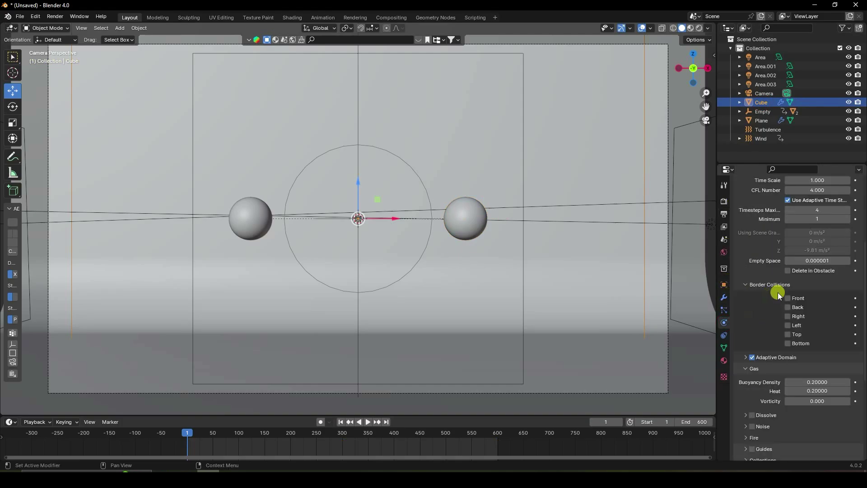
scroll(761, 304, up, 4)
scroll(759, 304, down, 4)
scroll(759, 304, down, 8)
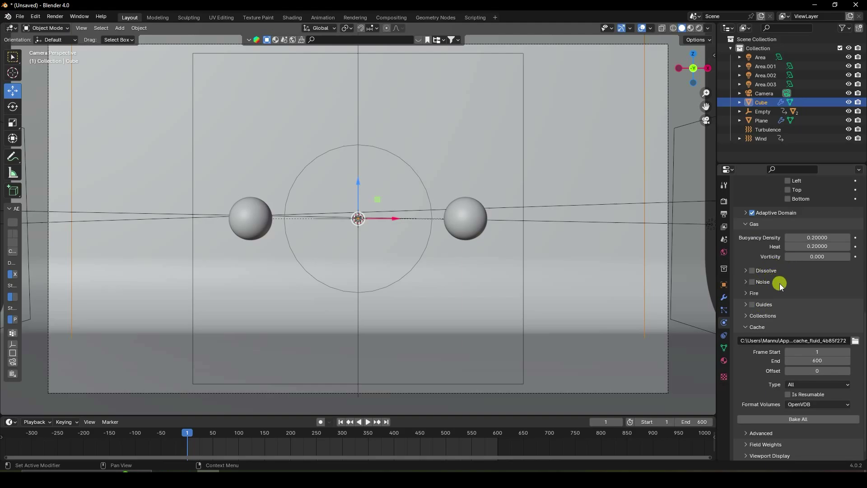
scroll(774, 306, down, 1)
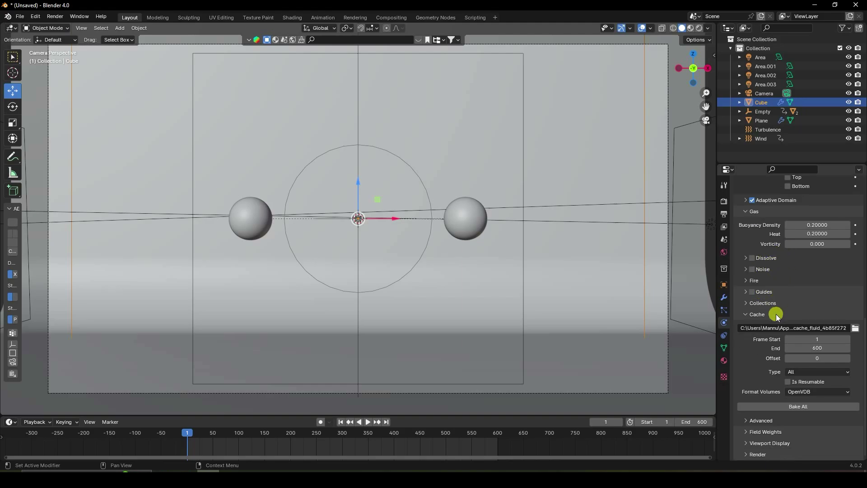
click(794, 405)
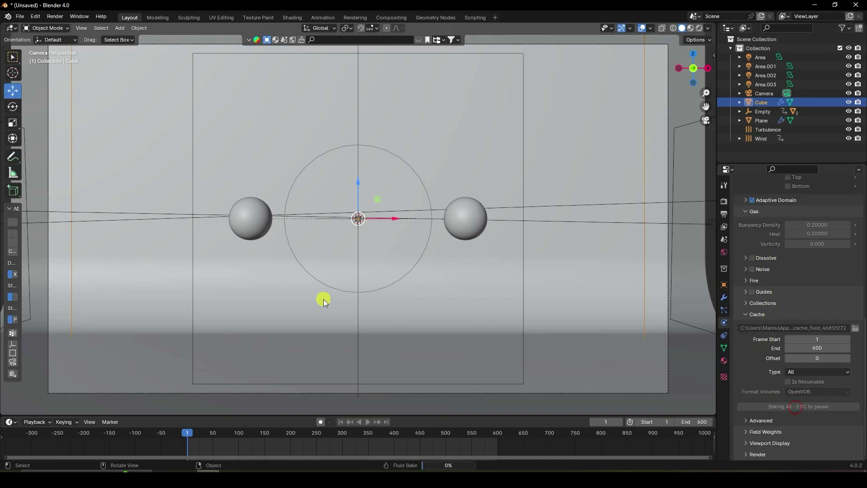